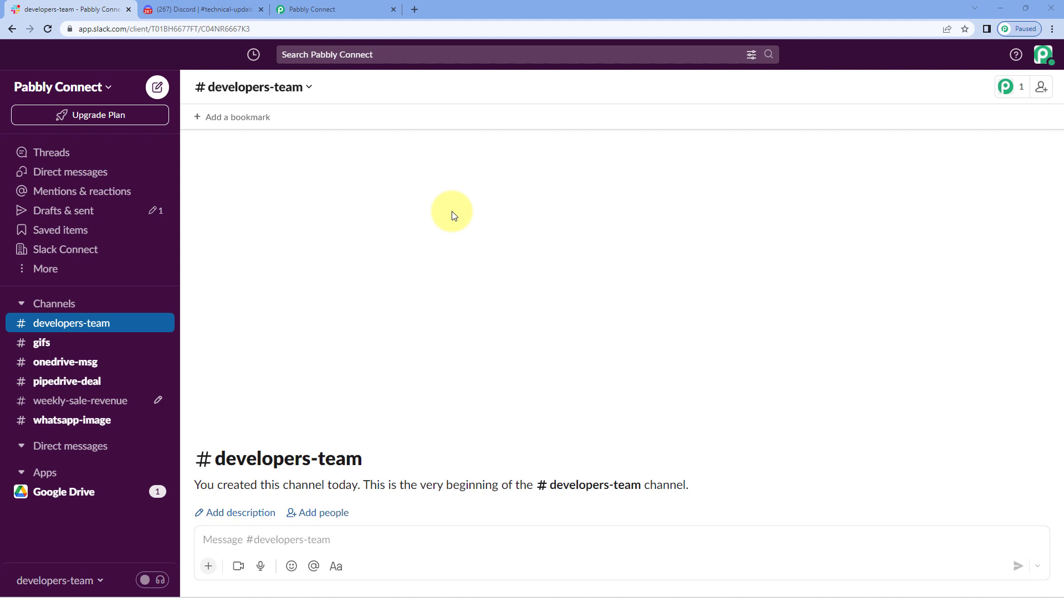
Look over the developers-team channel in Slack and the technical-updates channel in Discord
{"action": "left_click", "coordinate": [176, 9]}
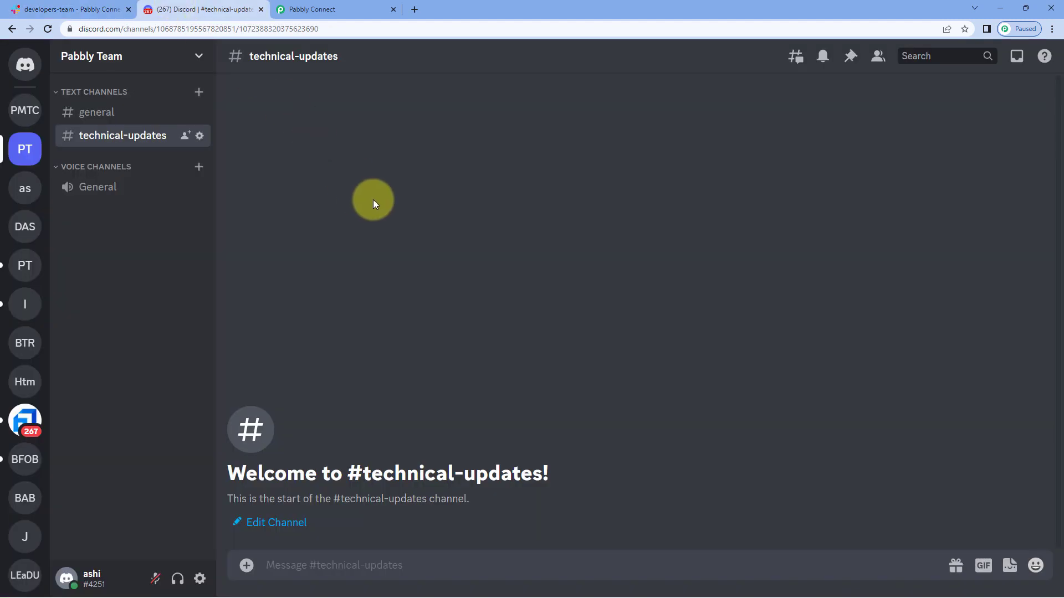
{"action": "left_click", "coordinate": [102, 9]}
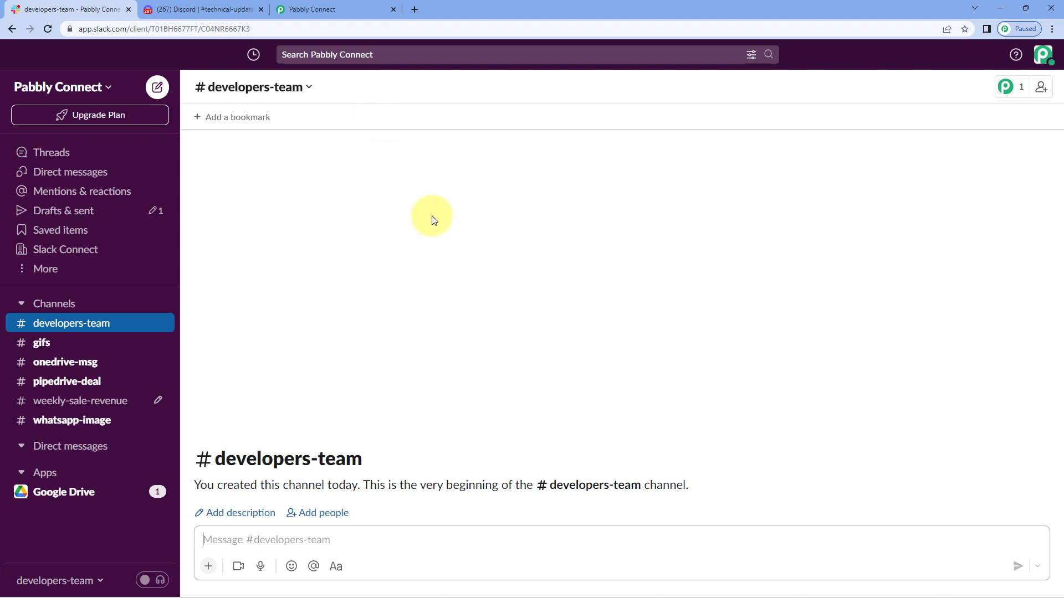
{"action": "left_click", "coordinate": [220, 9]}
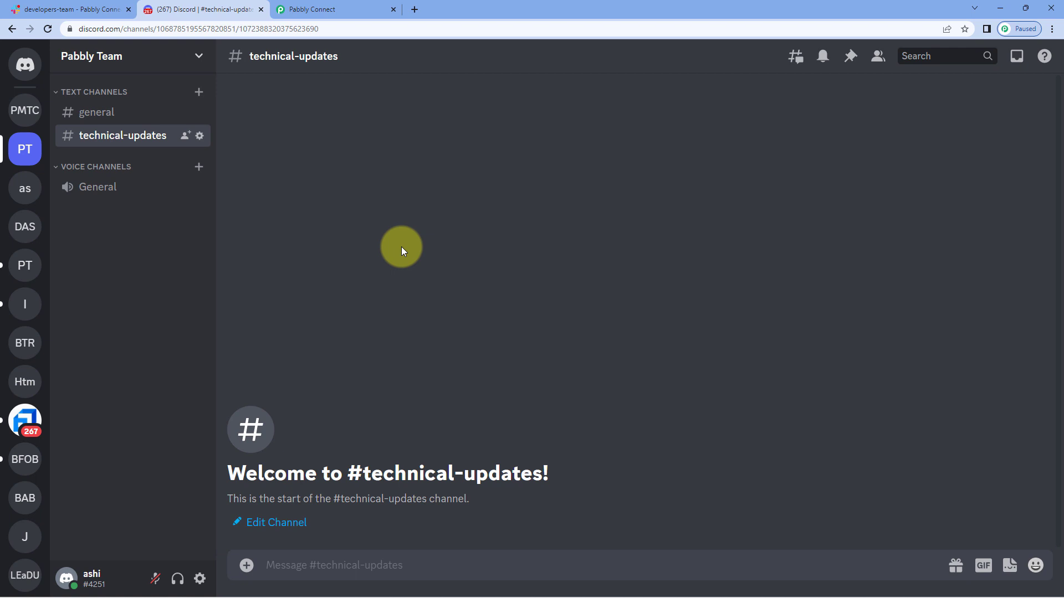
Switch to Pabbly Connect and create a workflow named "Slack to Discord"
{"action": "left_click", "coordinate": [344, 7]}
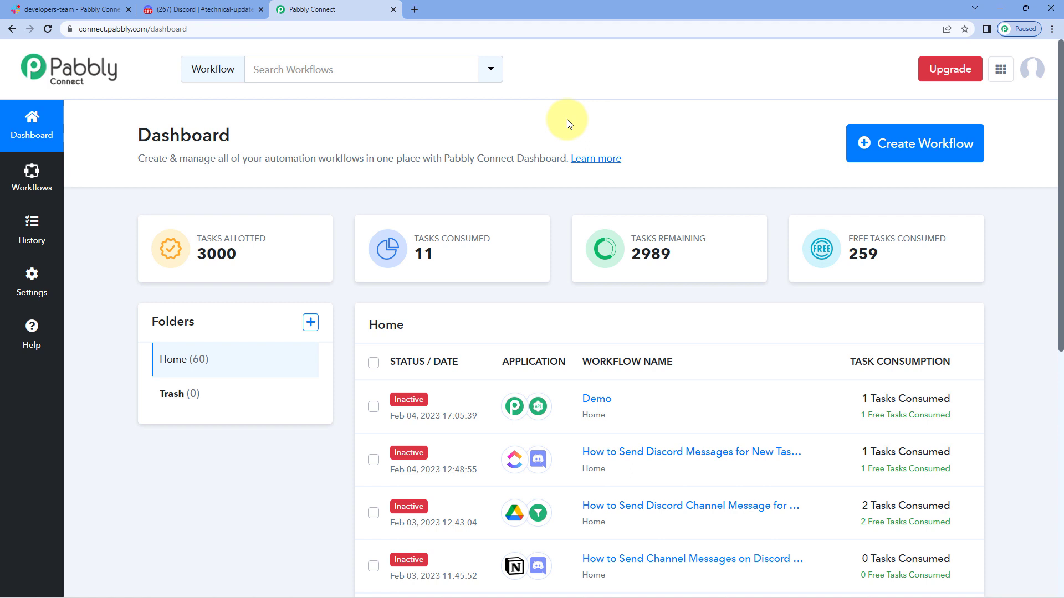
{"action": "left_click", "coordinate": [865, 141]}
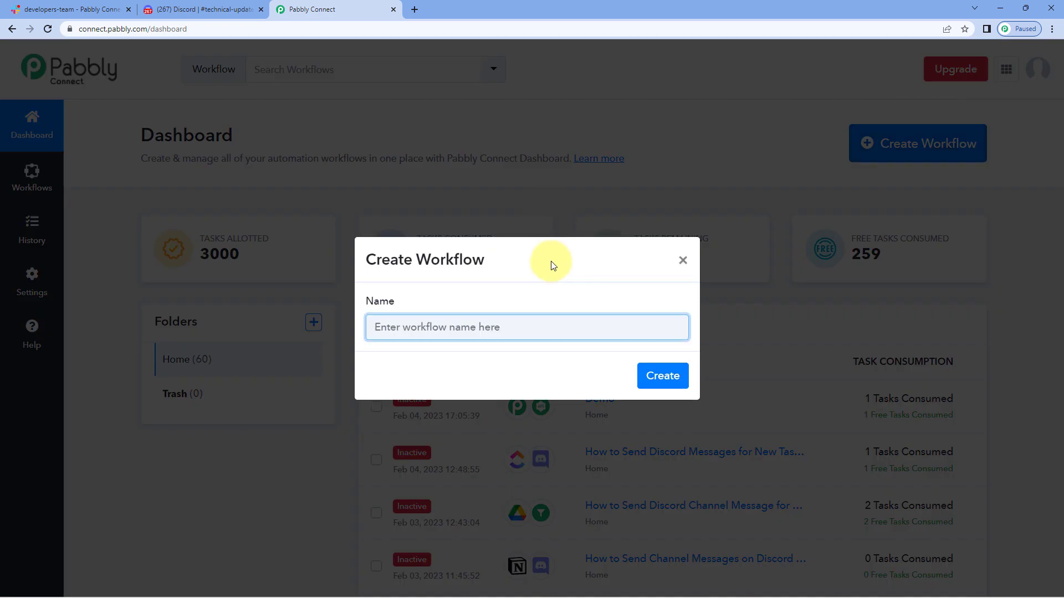
{"action": "type", "text": "Slack to Discp"}
{"action": "type", "text": "rd"}
{"action": "left_click", "coordinate": [664, 375]}
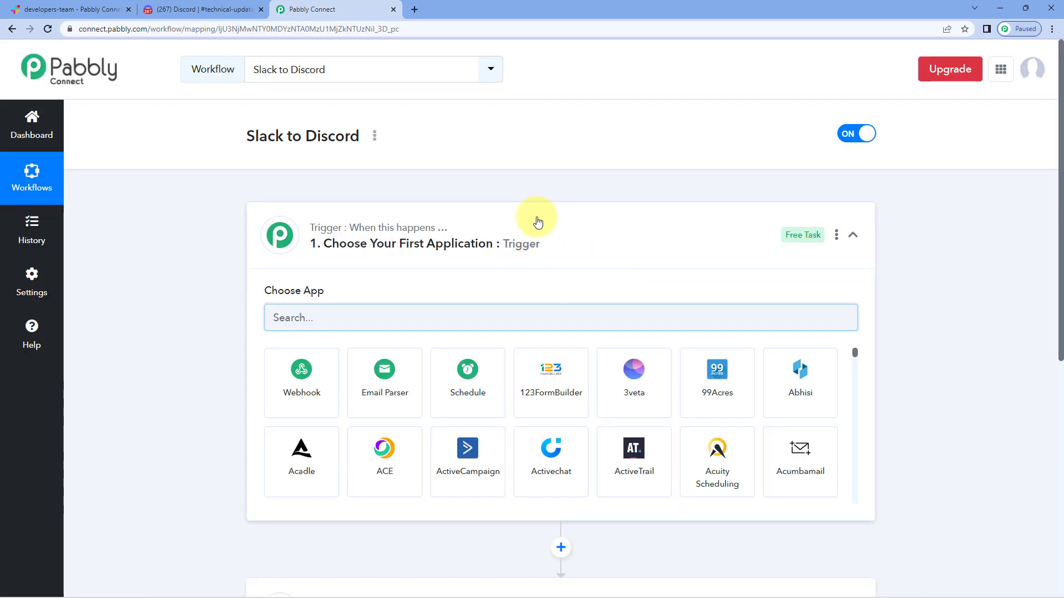
Review the workflow's trigger and action steps alongside the source channel in Slack and the destination channel in Discord
{"action": "left_click", "coordinate": [536, 222]}
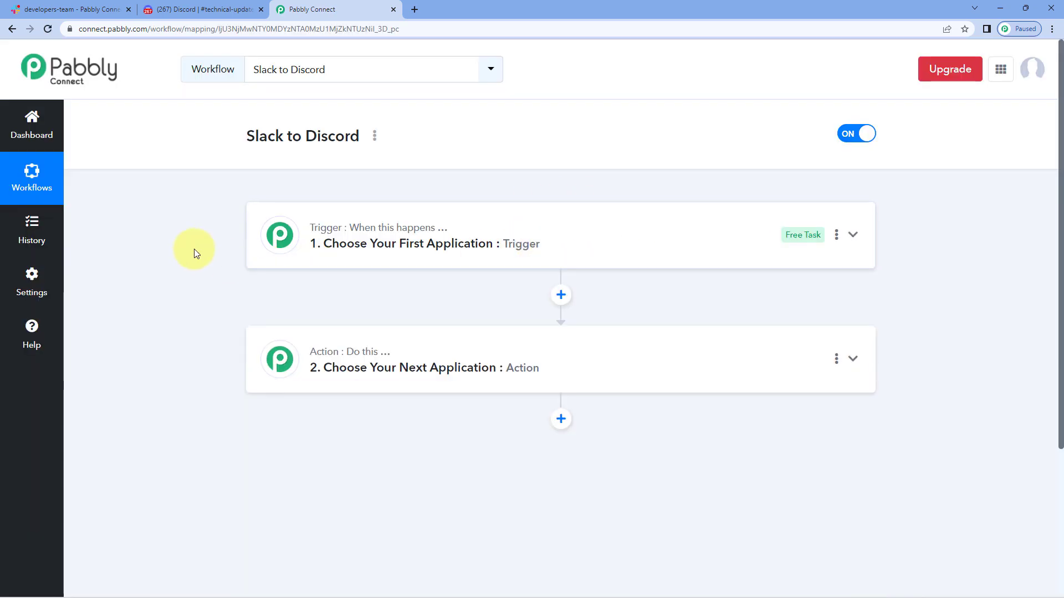
{"action": "scroll", "coordinate": [195, 248], "scroll_direction": "down", "scroll_amount": 1}
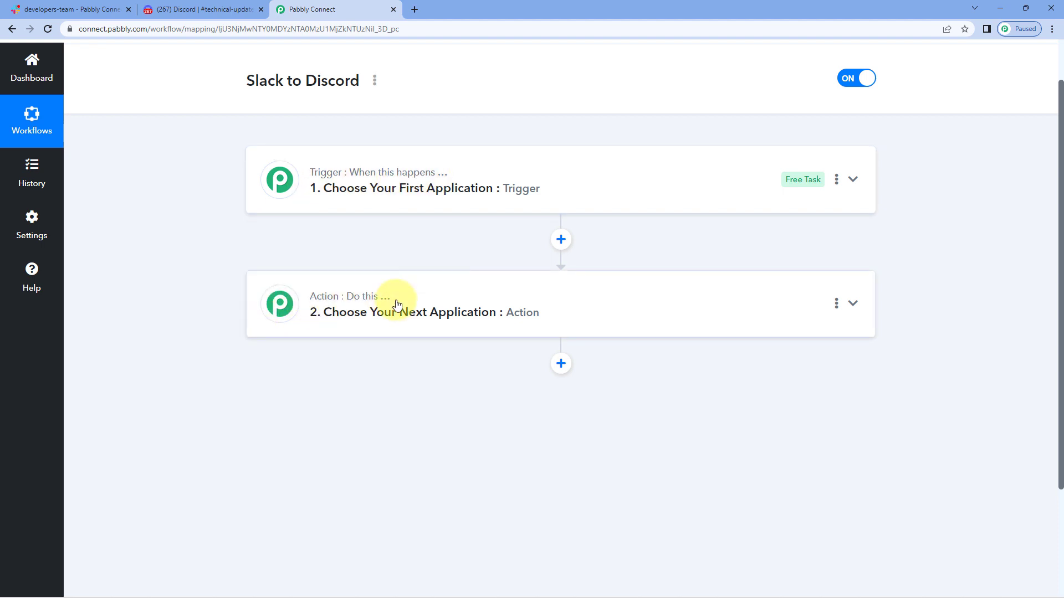
{"action": "left_click", "coordinate": [455, 173]}
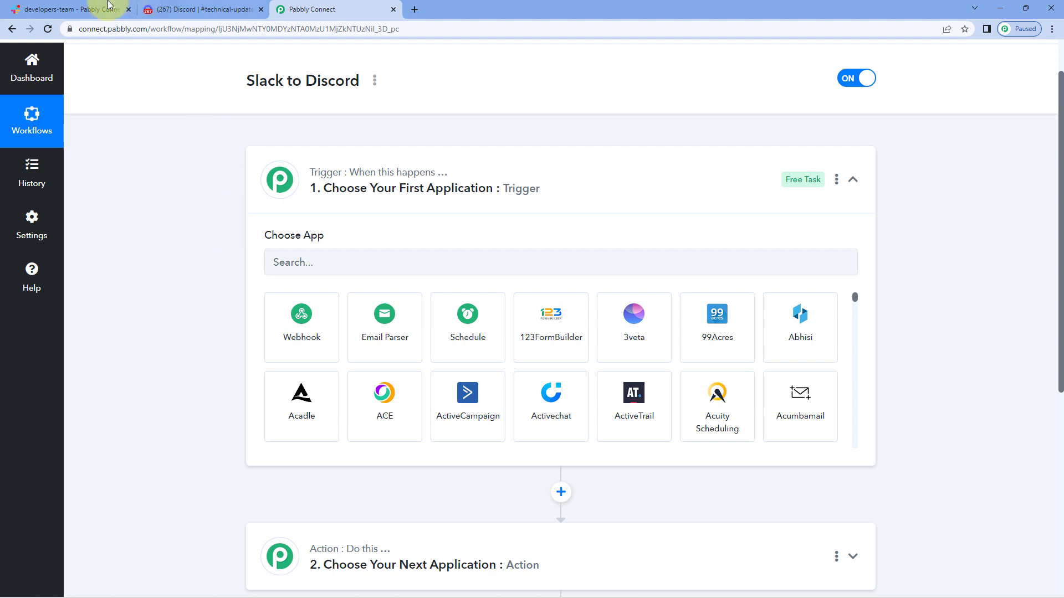
{"action": "left_click", "coordinate": [83, 9]}
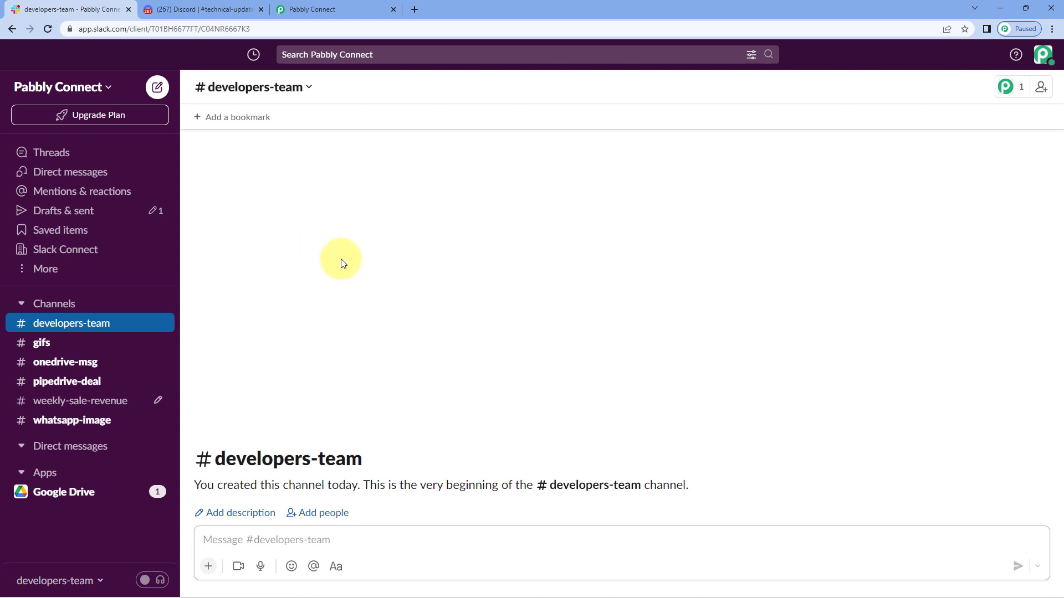
{"action": "left_click", "coordinate": [355, 9]}
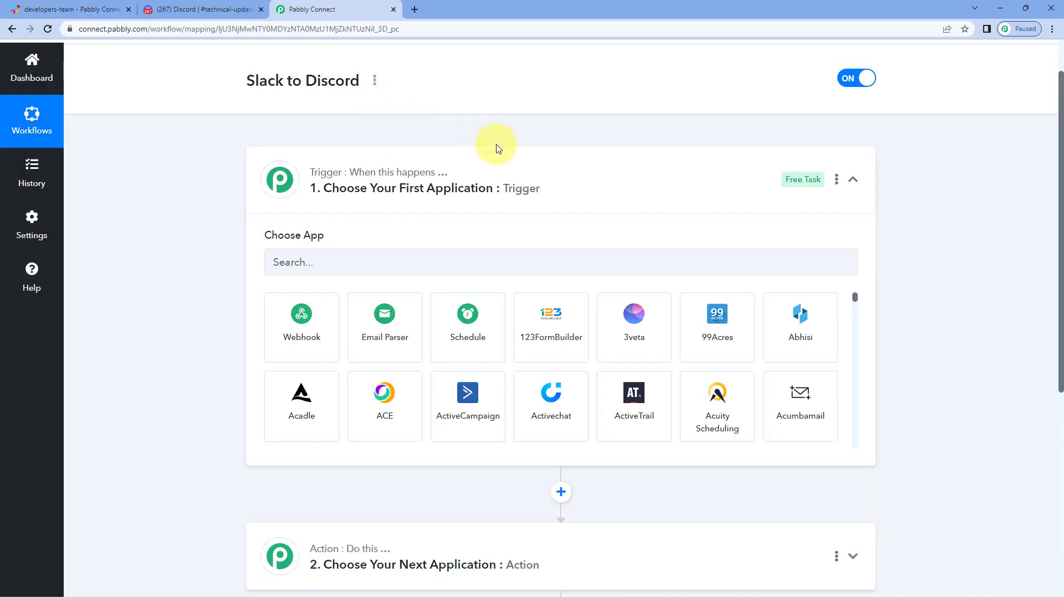
{"action": "left_click", "coordinate": [86, 10]}
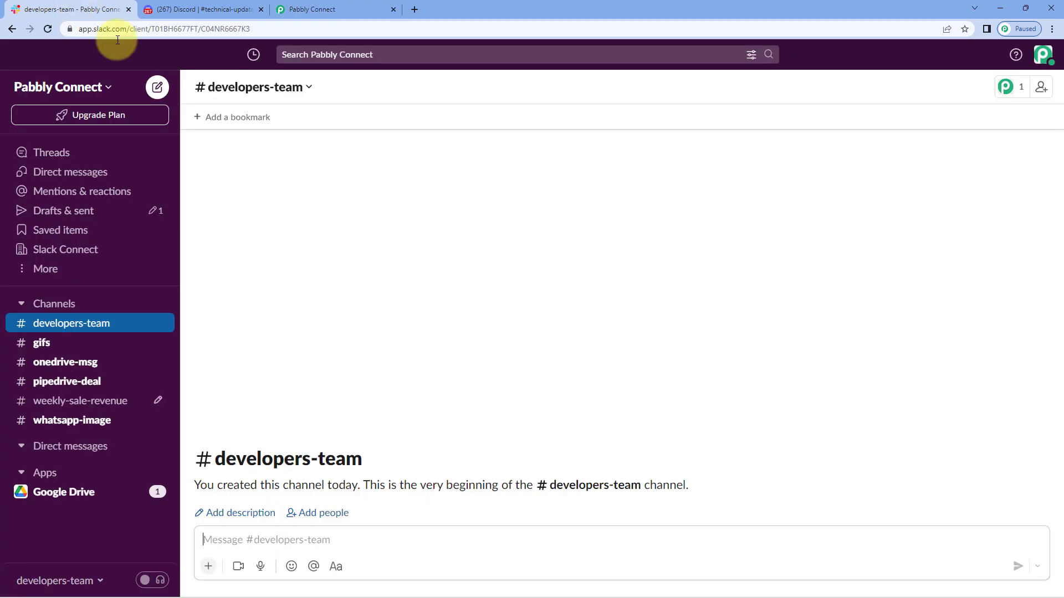
{"action": "left_click", "coordinate": [306, 7]}
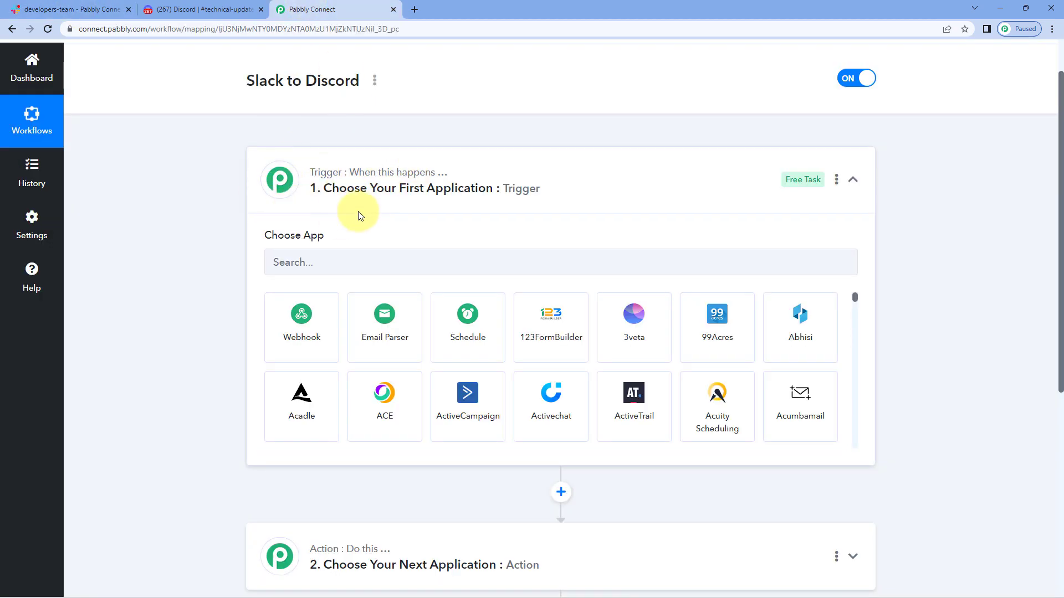
{"action": "left_click", "coordinate": [72, 10]}
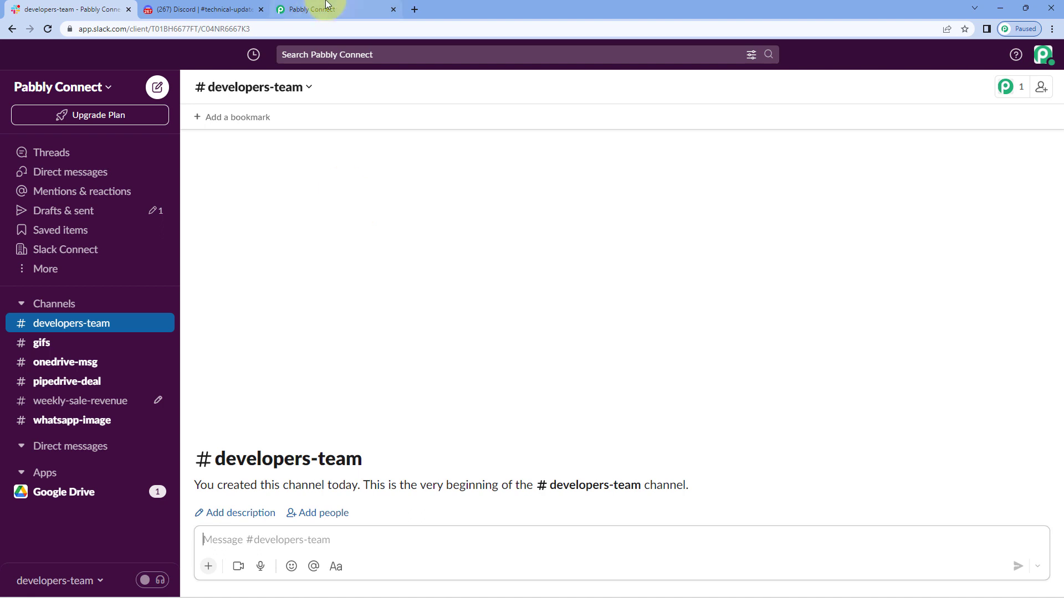
{"action": "left_click", "coordinate": [310, 9]}
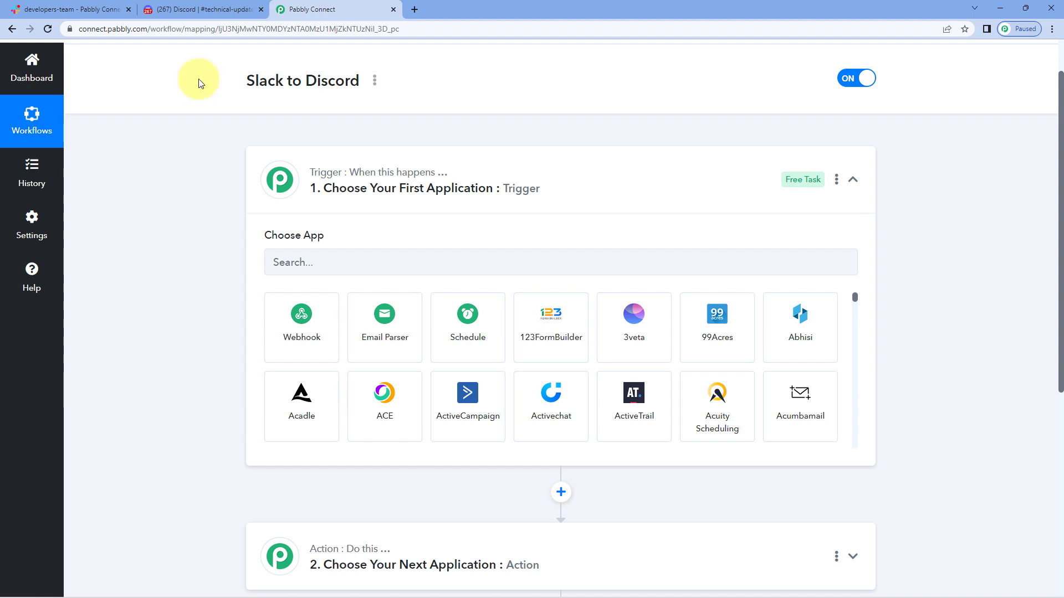
{"action": "left_click", "coordinate": [172, 9]}
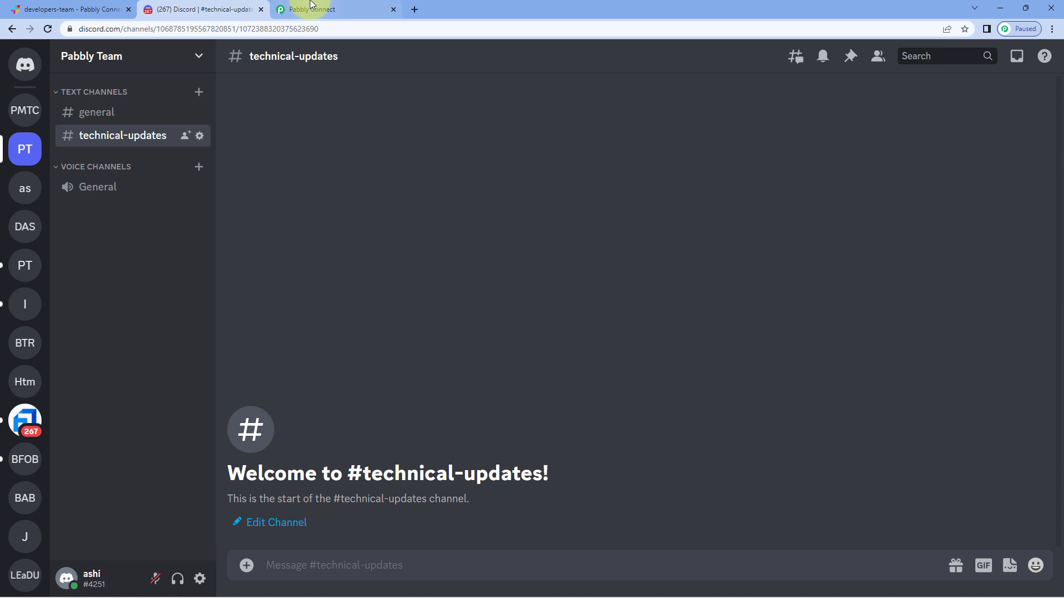
{"action": "left_click", "coordinate": [310, 7]}
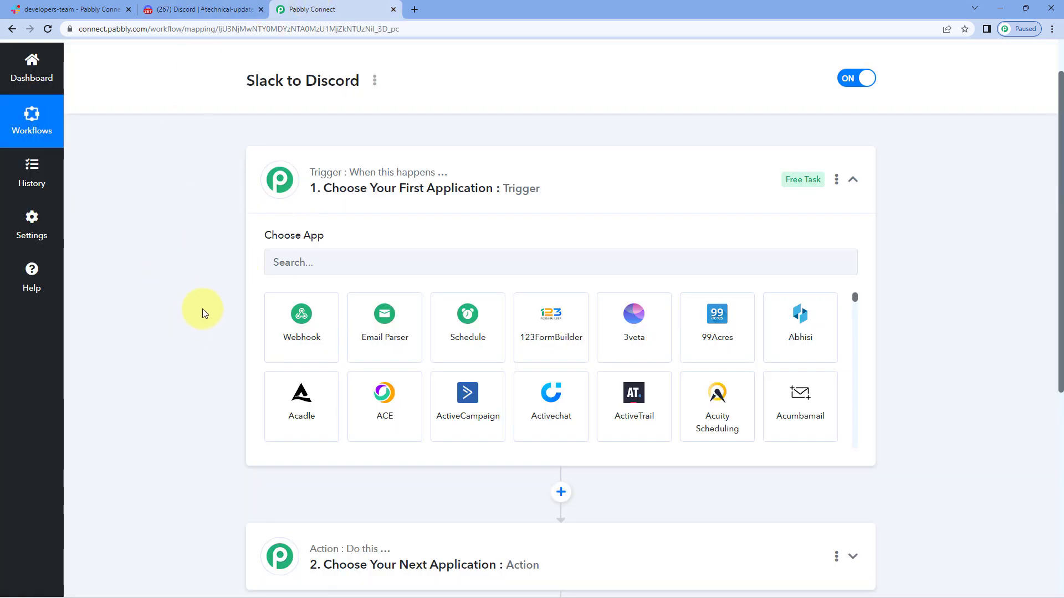
Search for Slack and choose it as the workflow's trigger application
{"action": "left_click", "coordinate": [306, 262]}
{"action": "type", "text": "Salck"}
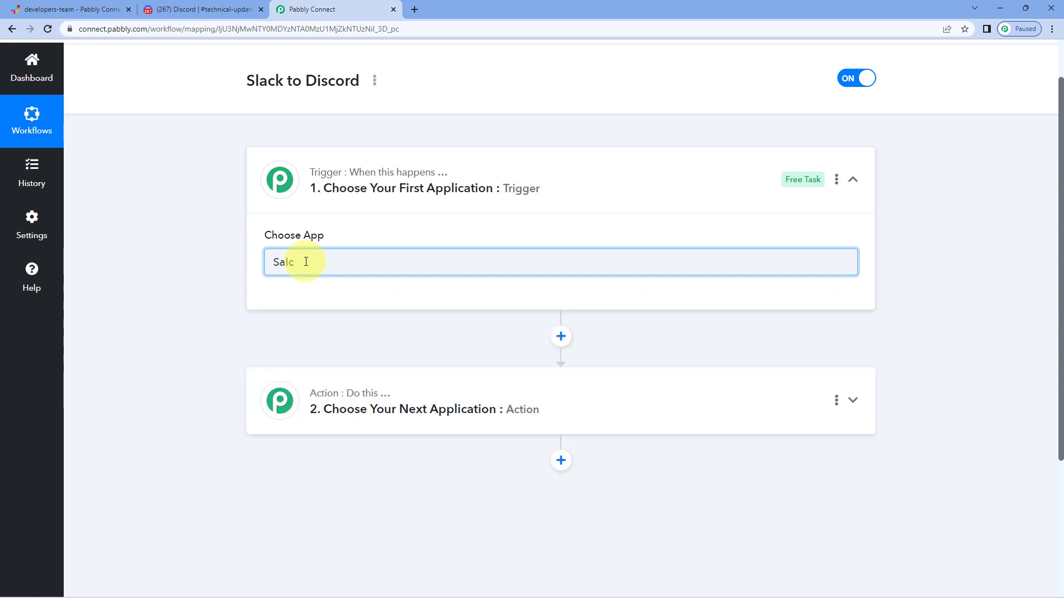
{"action": "key", "text": "BackSpace"}
{"action": "key", "text": "BackSpace"}
{"action": "key", "text": "BackSpace"}
{"action": "type", "text": "lack"}
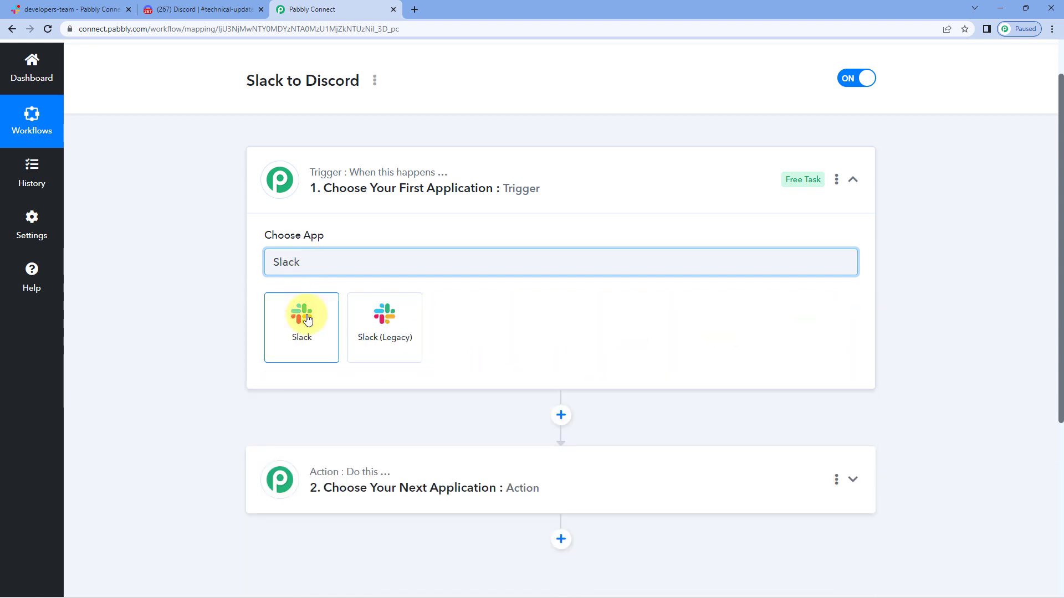
{"action": "left_click", "coordinate": [308, 320]}
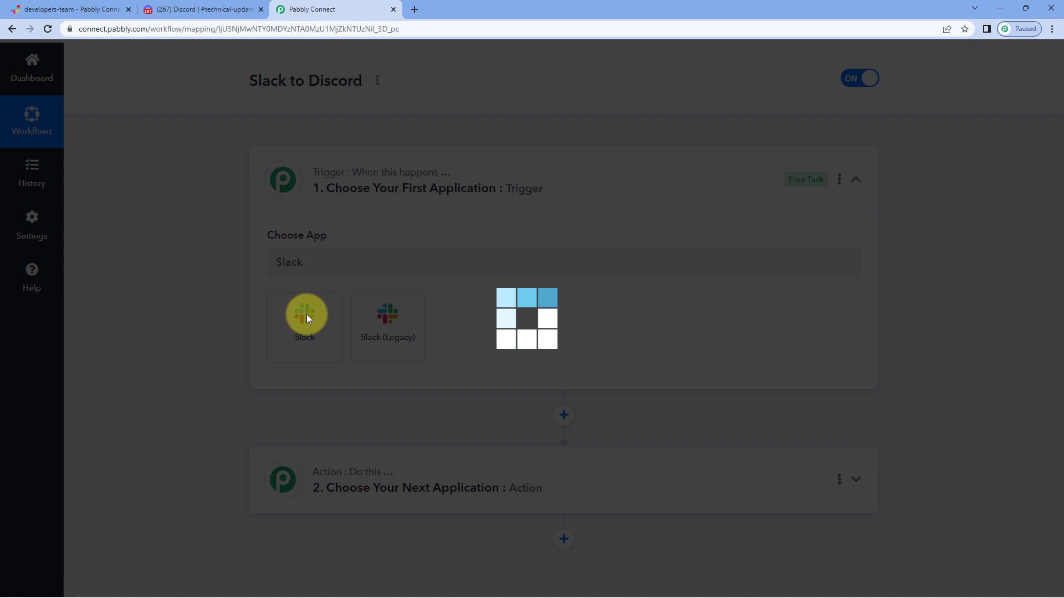
Set the Slack trigger event to New Message
{"action": "scroll", "coordinate": [238, 277], "scroll_direction": "down", "scroll_amount": 1}
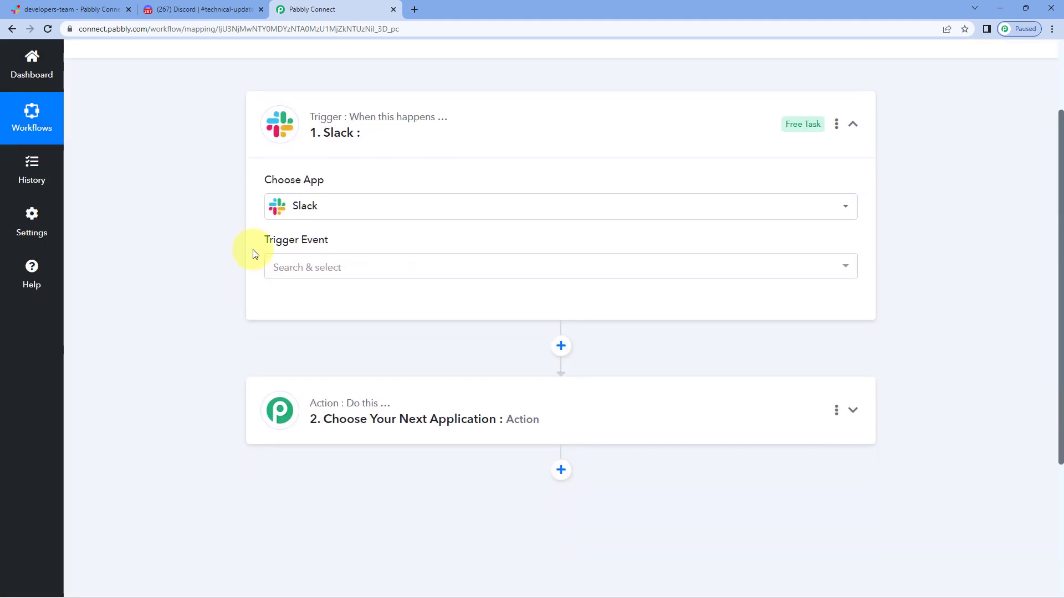
{"action": "left_click", "coordinate": [375, 266]}
{"action": "scroll", "coordinate": [238, 278], "scroll_direction": "down", "scroll_amount": 1}
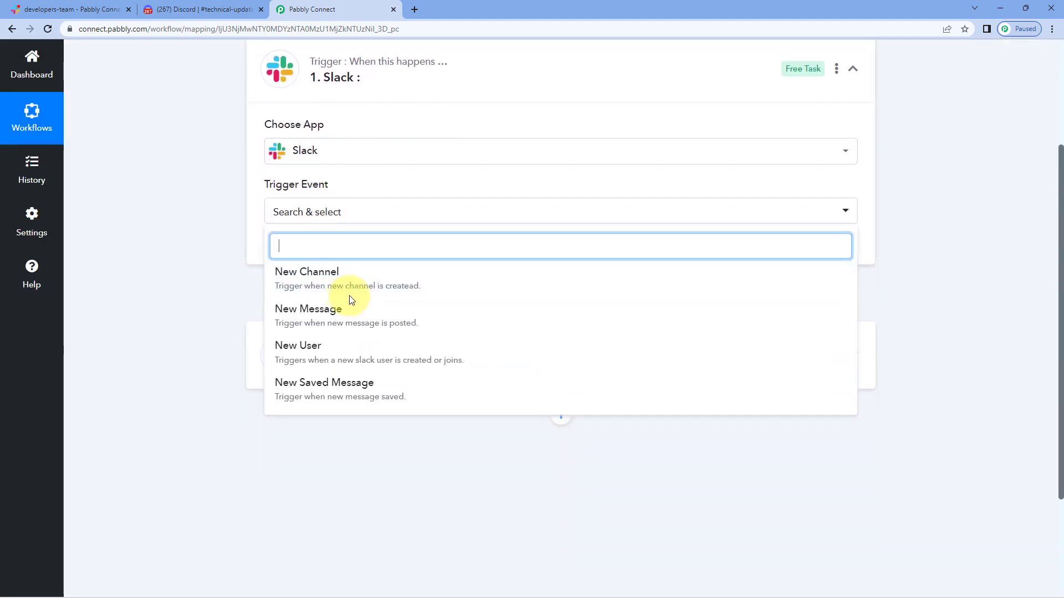
{"action": "left_click", "coordinate": [363, 308]}
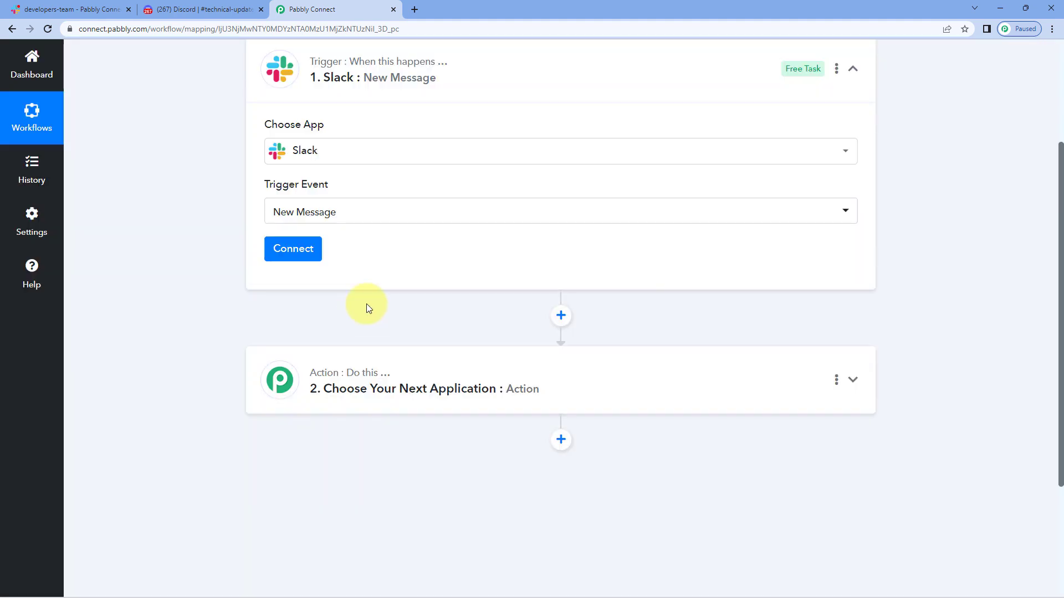
Start adding a new Slack connection for the trigger, up to the token type request
{"action": "left_click", "coordinate": [296, 249]}
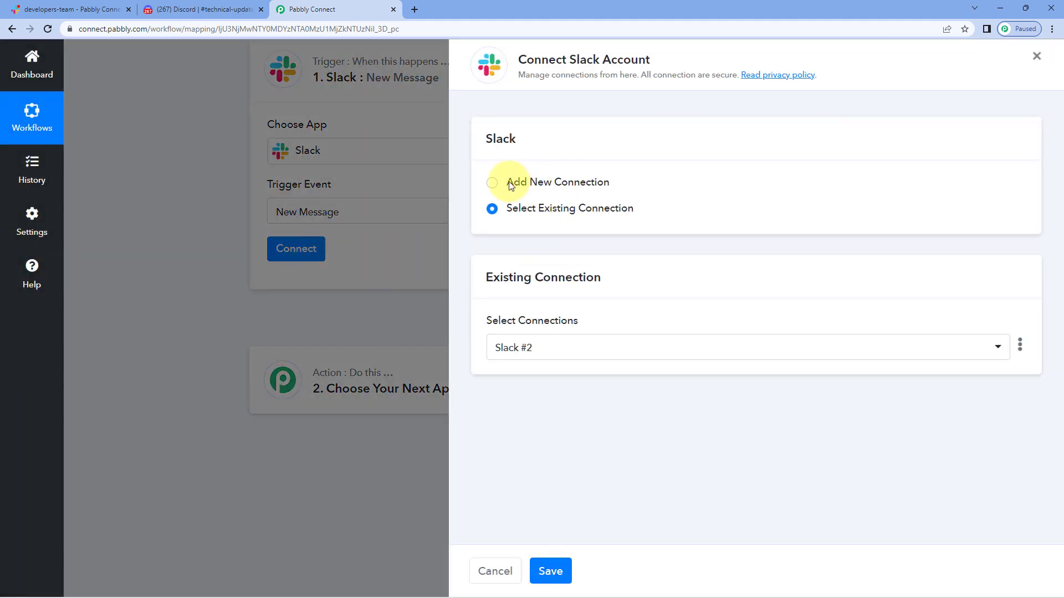
{"action": "left_click", "coordinate": [489, 183]}
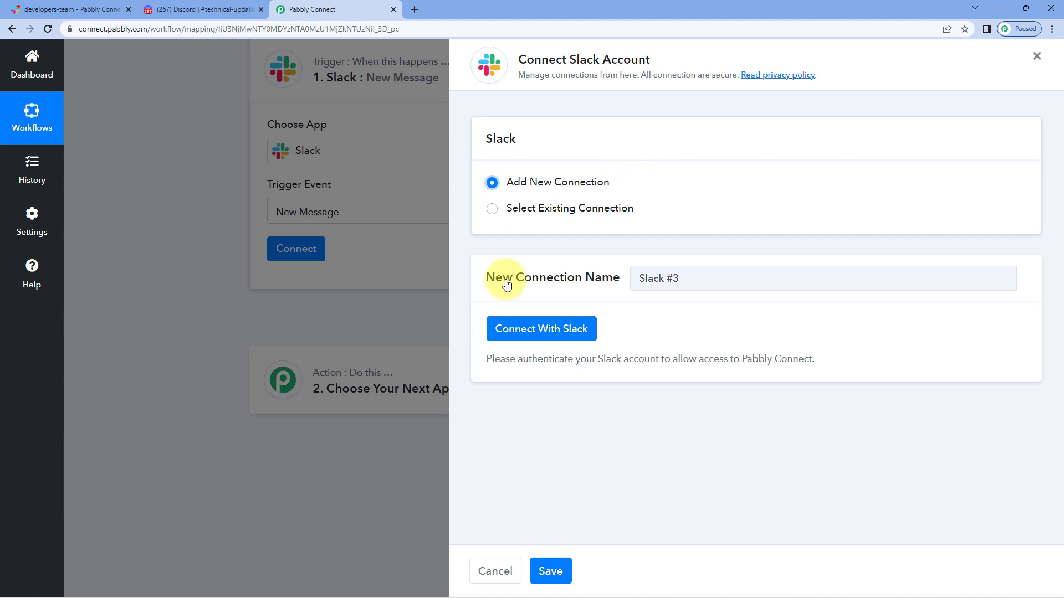
{"action": "left_click", "coordinate": [561, 331]}
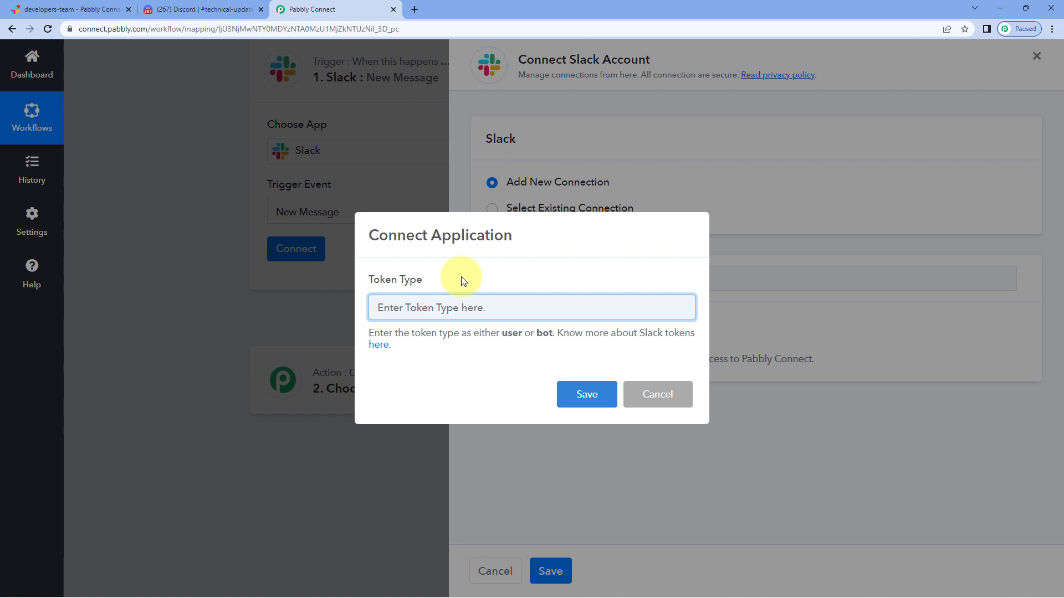
Read the linked help page on the permissions of the user and bot Slack token types, and close it
{"action": "left_click", "coordinate": [377, 345]}
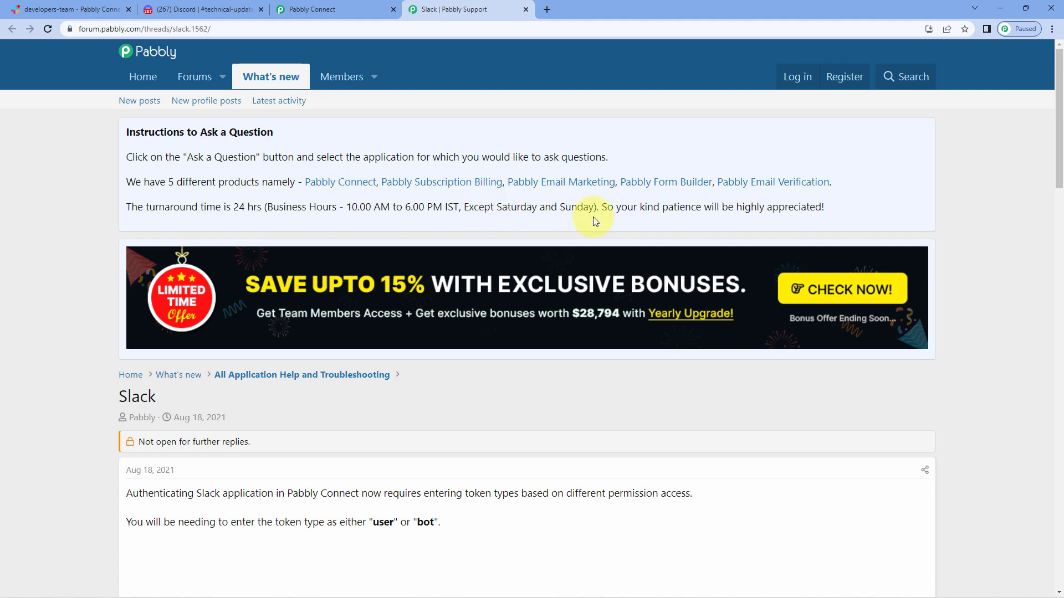
{"action": "scroll", "coordinate": [69, 247], "scroll_direction": "down", "scroll_amount": 9}
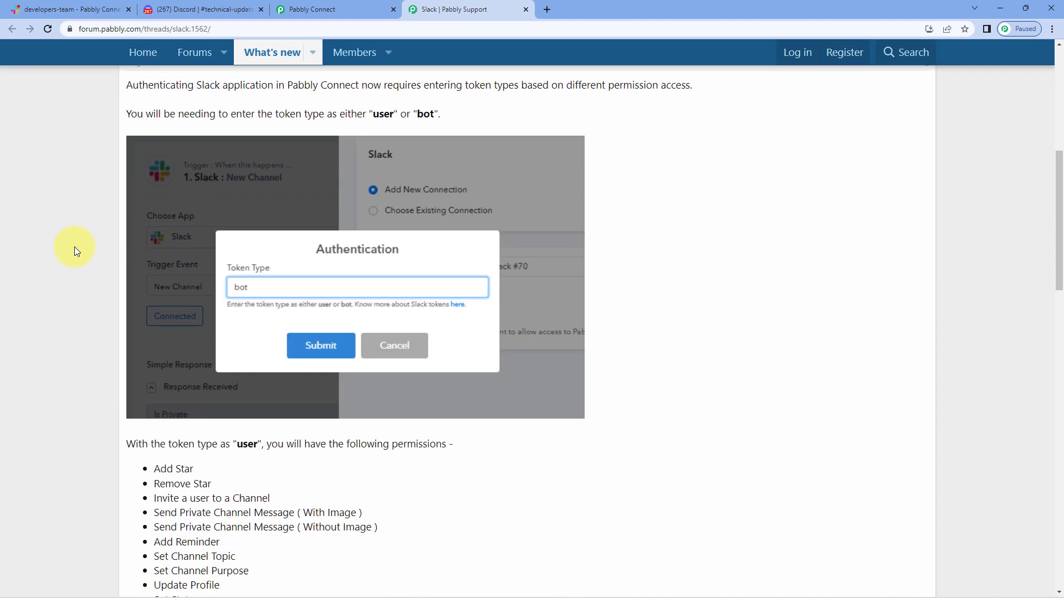
{"action": "scroll", "coordinate": [74, 247], "scroll_direction": "down", "scroll_amount": 8}
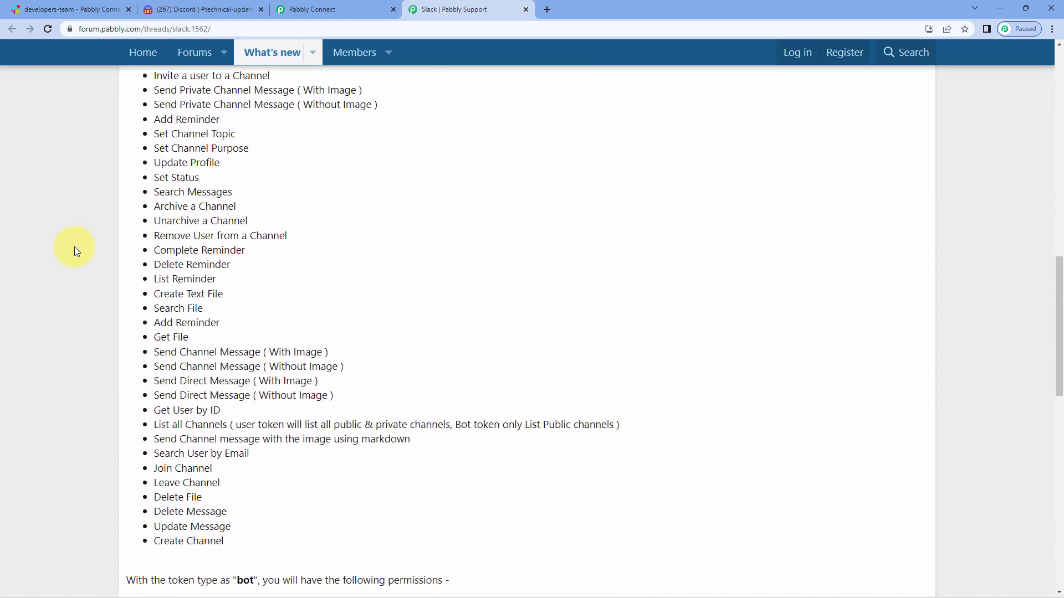
{"action": "scroll", "coordinate": [99, 235], "scroll_direction": "down", "scroll_amount": 4}
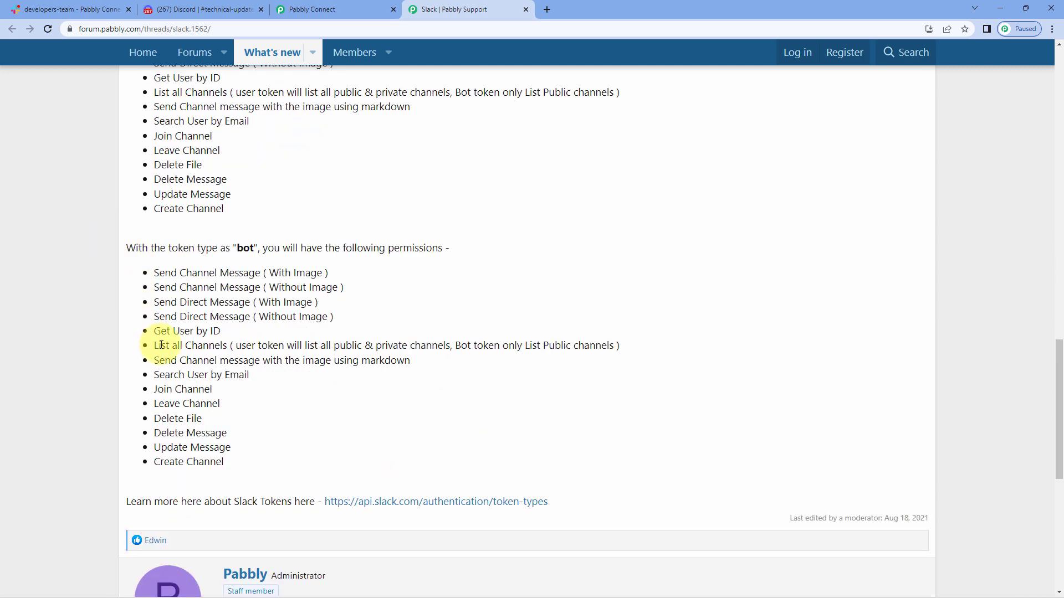
{"action": "scroll", "coordinate": [161, 342], "scroll_direction": "up", "scroll_amount": 4}
{"action": "scroll", "coordinate": [162, 342], "scroll_direction": "up", "scroll_amount": 2}
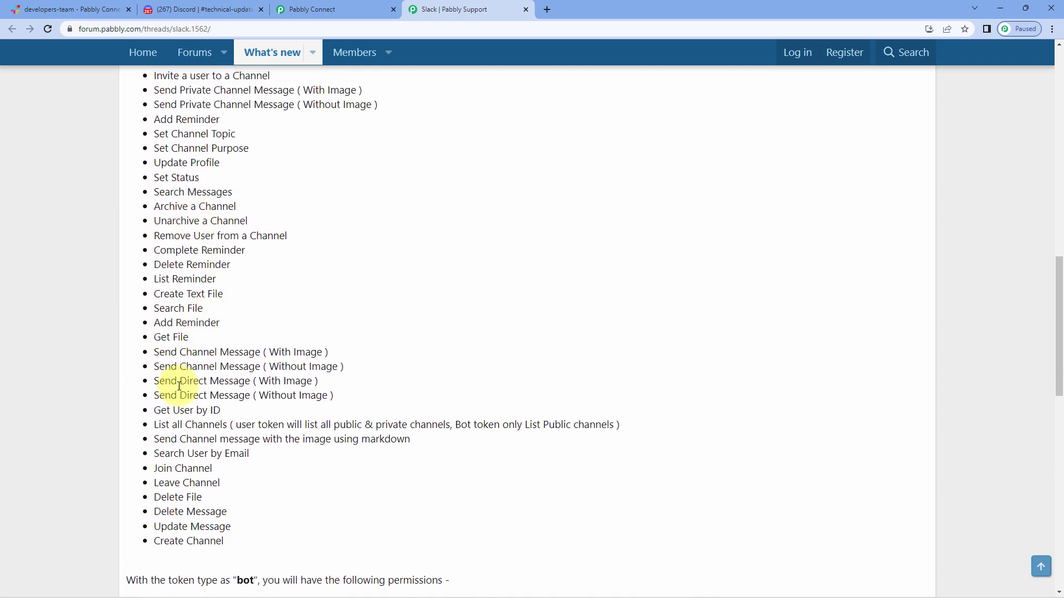
{"action": "scroll", "coordinate": [205, 283], "scroll_direction": "up", "scroll_amount": 2}
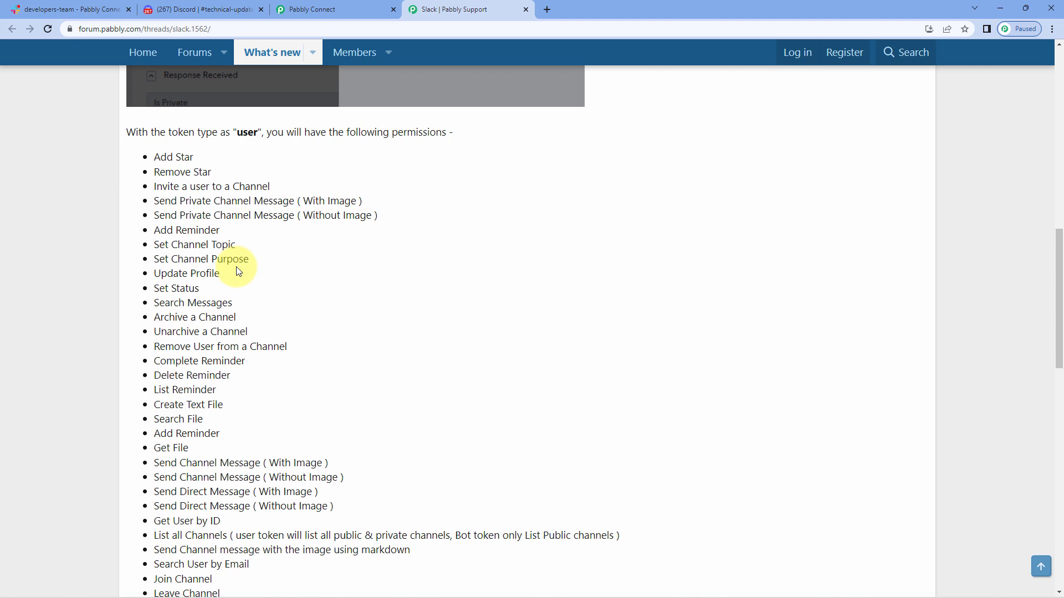
{"action": "left_click", "coordinate": [527, 10]}
Set the Slack connection's token type to user and open the Slack authorization request
{"action": "left_click", "coordinate": [445, 304]}
{"action": "type", "text": "user"}
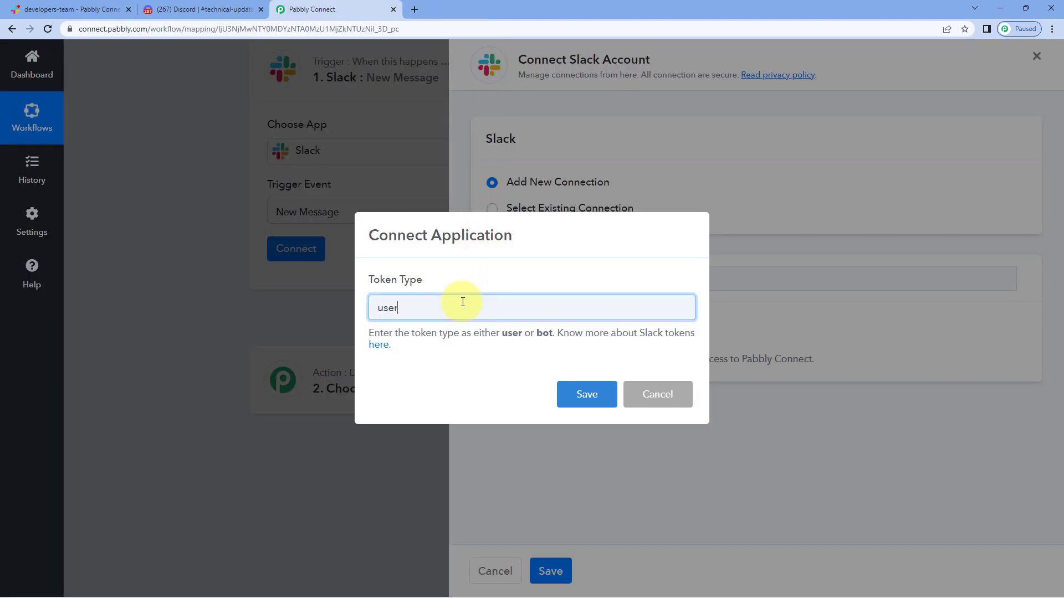
{"action": "left_click", "coordinate": [589, 394]}
{"action": "left_click", "coordinate": [546, 334]}
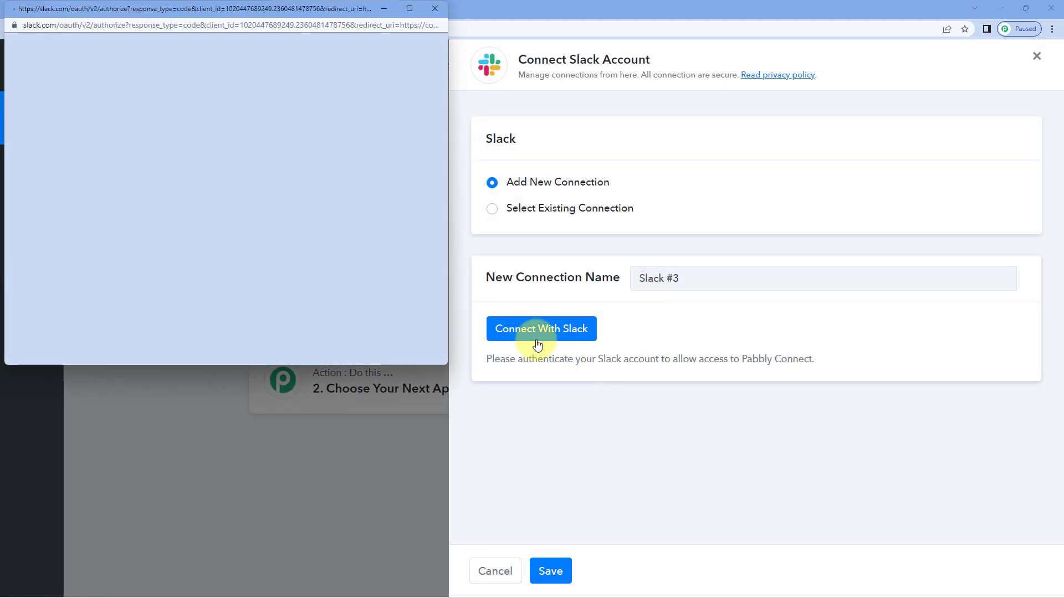
{"action": "left_click_drag", "start_coordinate": [147, 11], "coordinate": [161, 41]}
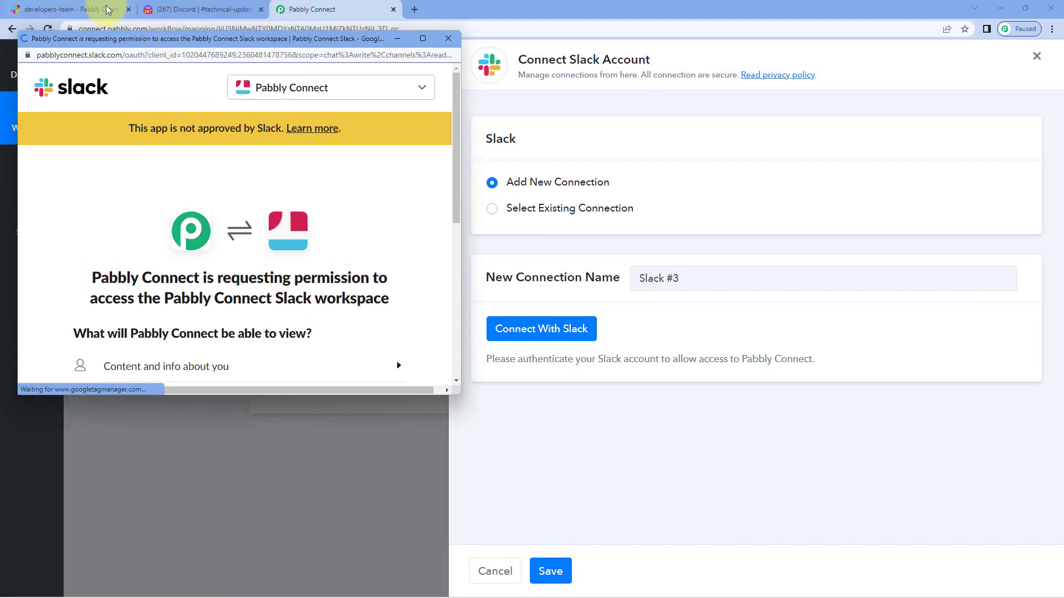
Allow Pabbly Connect to access the Pabbly Connect Slack workspace in the authorization request
{"action": "left_click", "coordinate": [70, 11]}
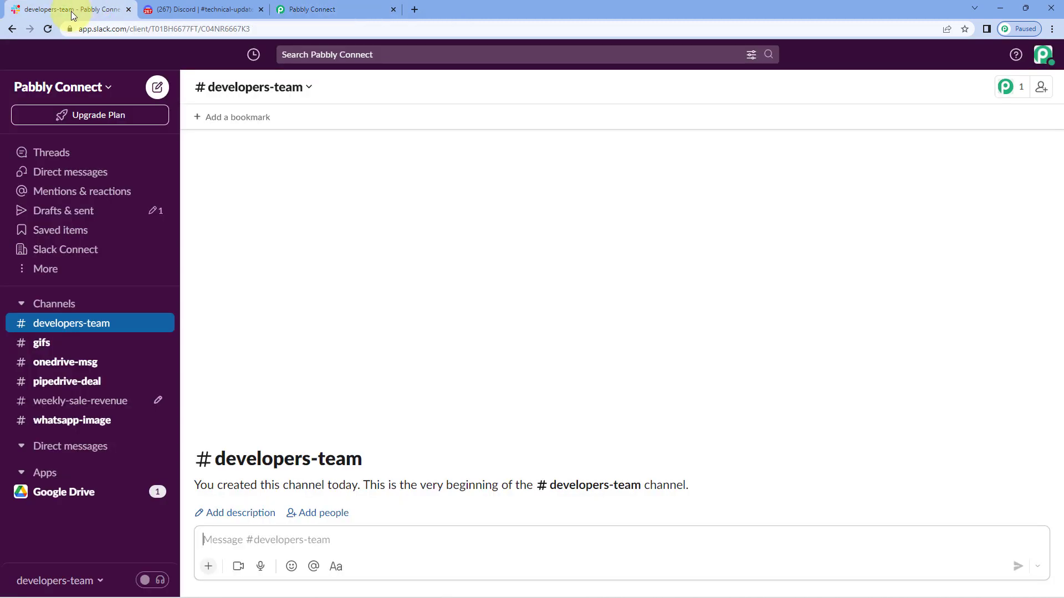
{"action": "left_click", "coordinate": [318, 11]}
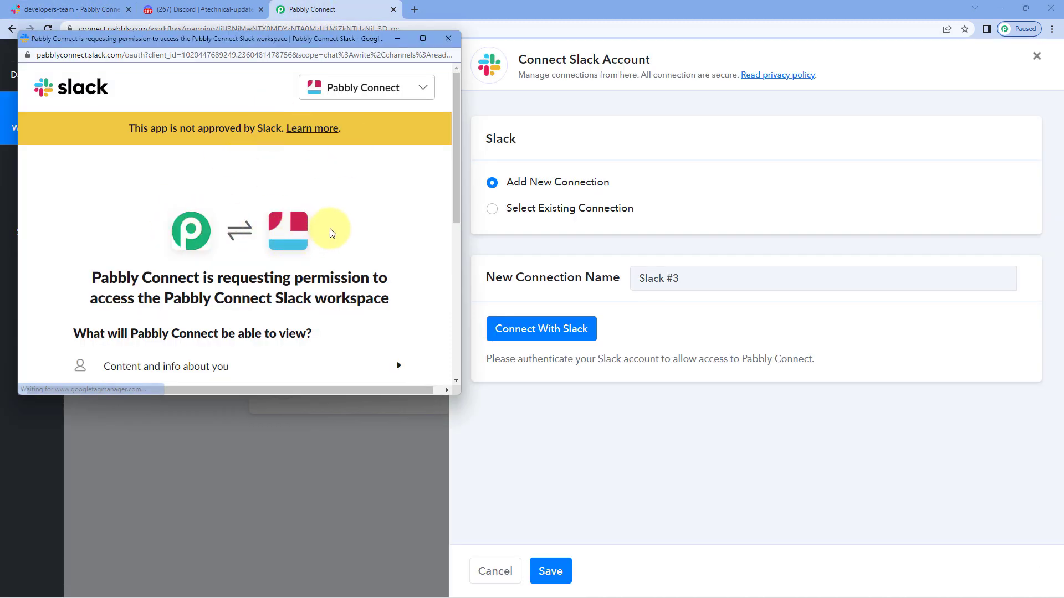
{"action": "scroll", "coordinate": [335, 230], "scroll_direction": "down", "scroll_amount": 2}
{"action": "scroll", "coordinate": [334, 230], "scroll_direction": "down", "scroll_amount": 5}
{"action": "left_click", "coordinate": [295, 295]}
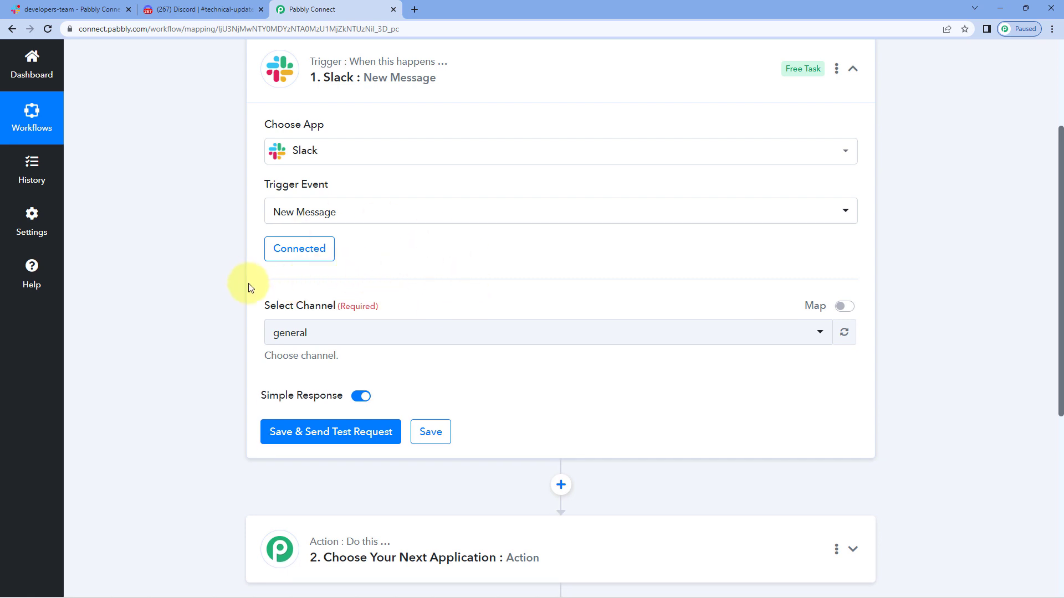
Set the Slack trigger's channel to developers-team, matching the channel in the Slack workspace
{"action": "scroll", "coordinate": [249, 285], "scroll_direction": "down", "scroll_amount": 1}
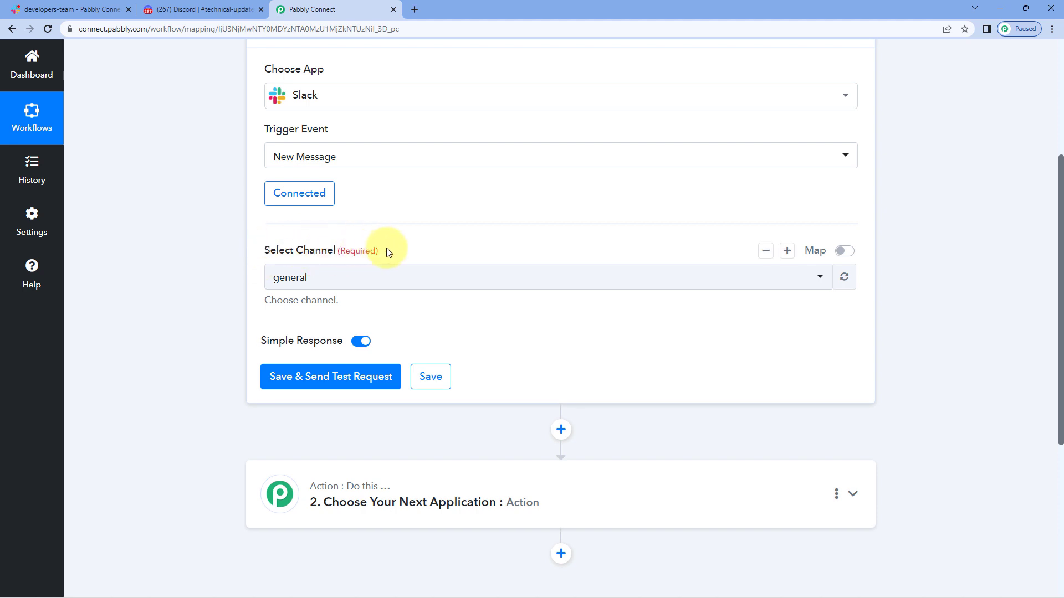
{"action": "left_click", "coordinate": [105, 9]}
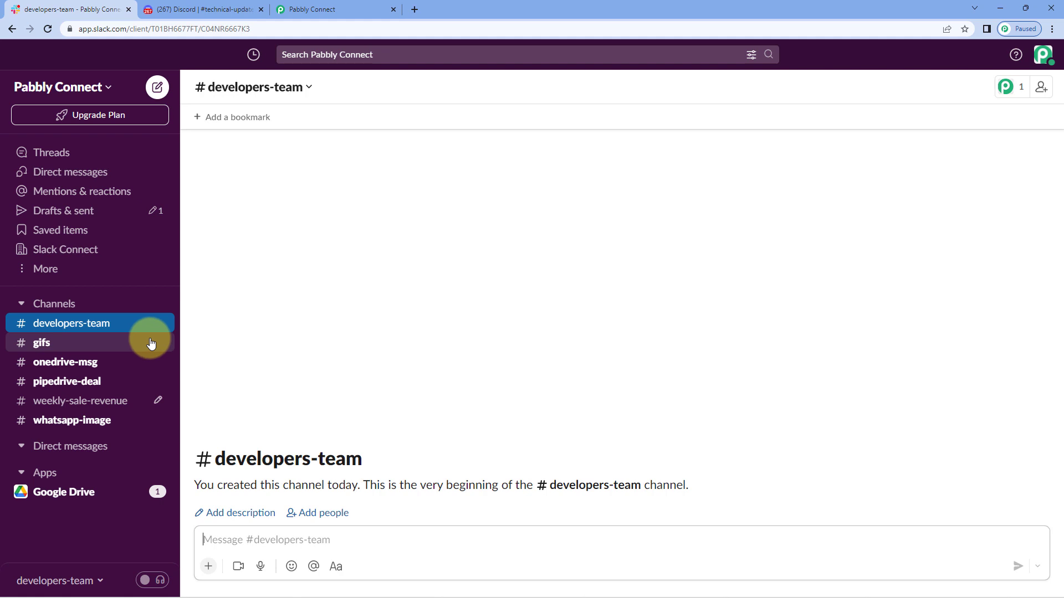
{"action": "left_click", "coordinate": [325, 7]}
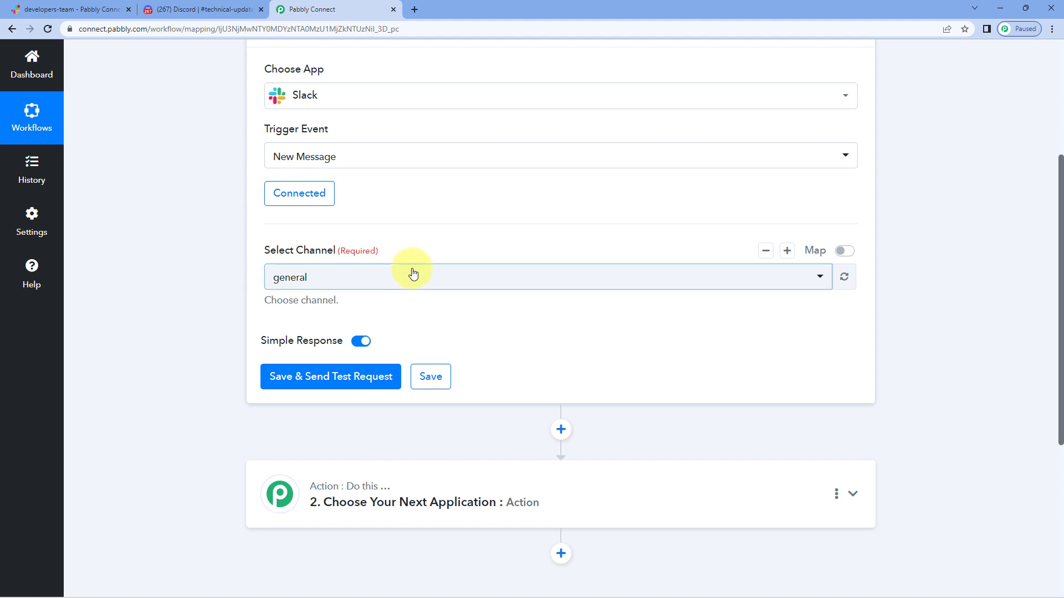
{"action": "left_click", "coordinate": [286, 283]}
{"action": "scroll", "coordinate": [237, 332], "scroll_direction": "down", "scroll_amount": 1}
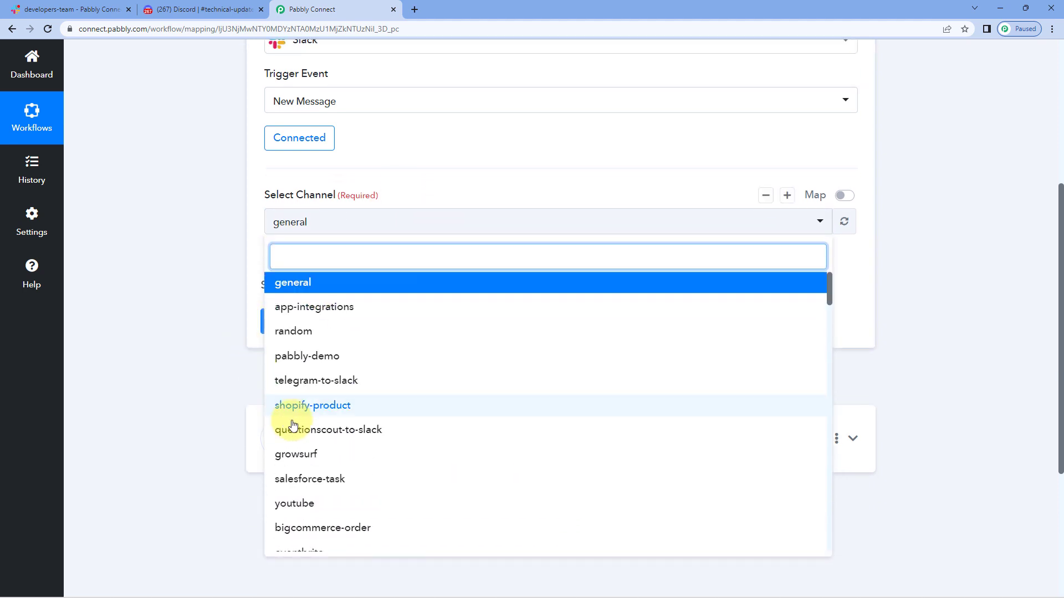
{"action": "left_click", "coordinate": [102, 11]}
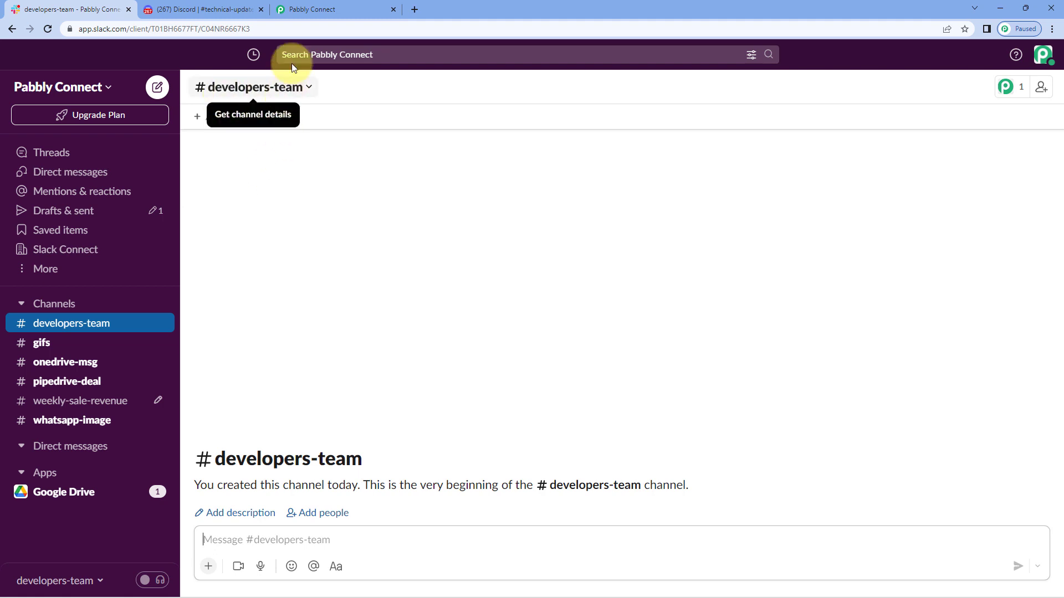
{"action": "left_click", "coordinate": [310, 6]}
{"action": "type", "text": "dev"}
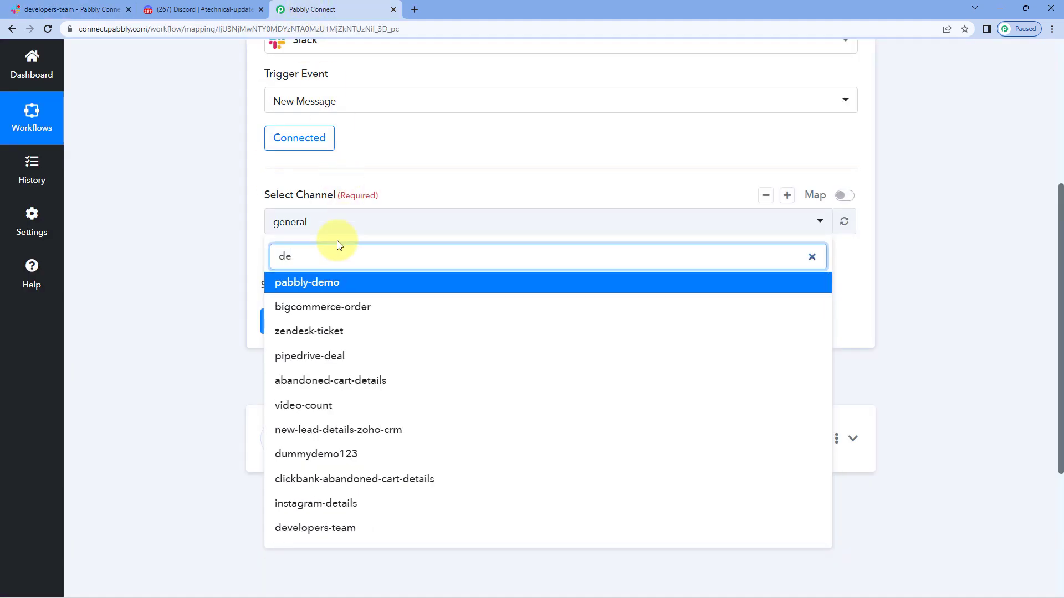
{"action": "left_click", "coordinate": [359, 287]}
{"action": "left_click", "coordinate": [419, 252]}
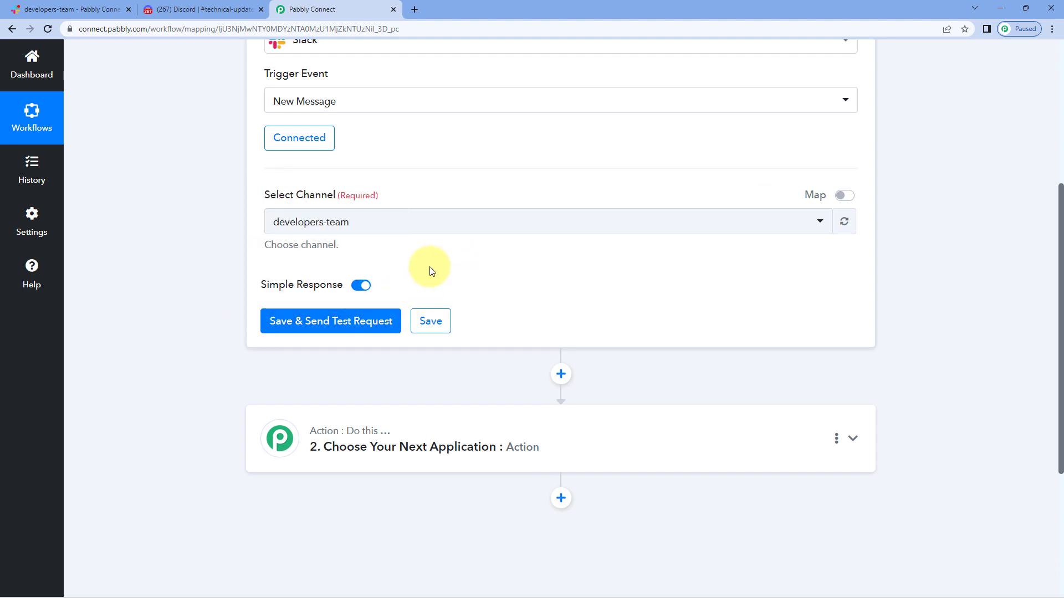
In Slack, send "Hello Team," and, on a new line, "We have updated our integration with Slack and Discord." to the developers-team channel
{"action": "left_click", "coordinate": [89, 9]}
{"action": "left_click", "coordinate": [307, 537]}
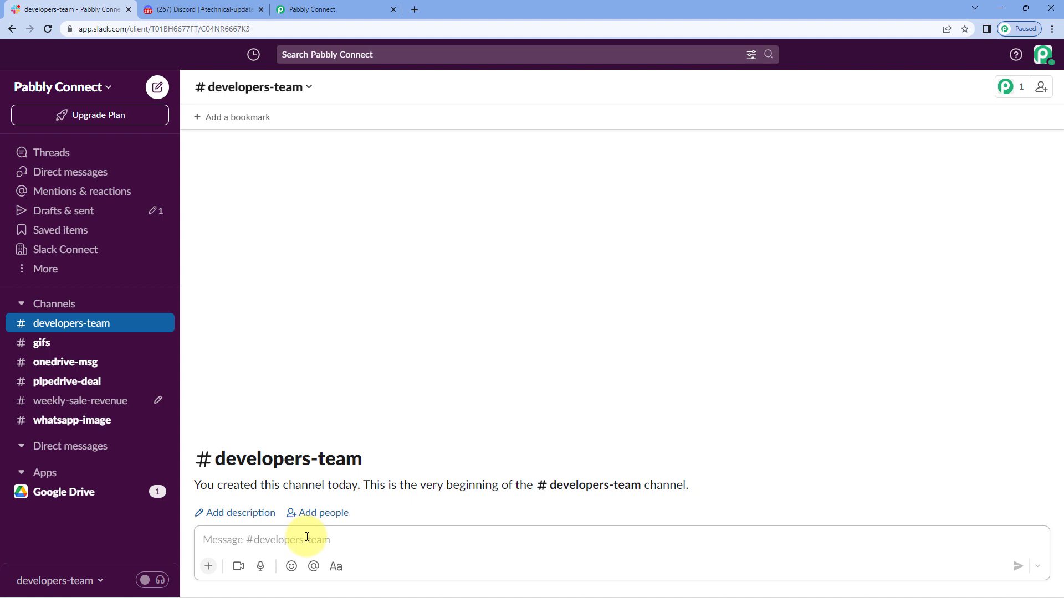
{"action": "type", "text": "Hell"}
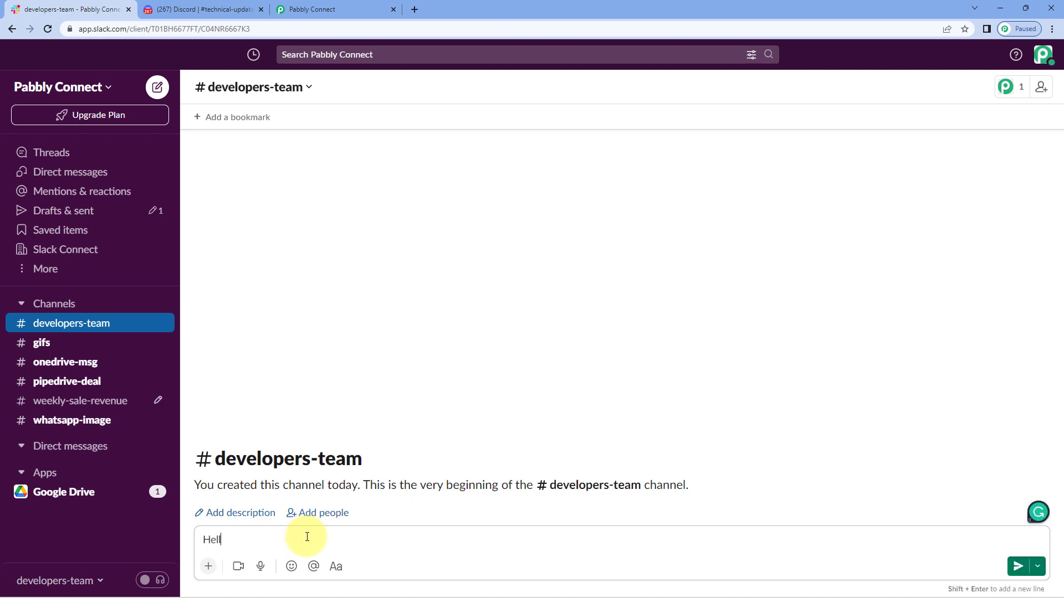
{"action": "type", "text": "o Team,"}
{"action": "key", "text": "shift+Return"}
{"action": "type", "text": "We have updated our integration with Slack and Discord."}
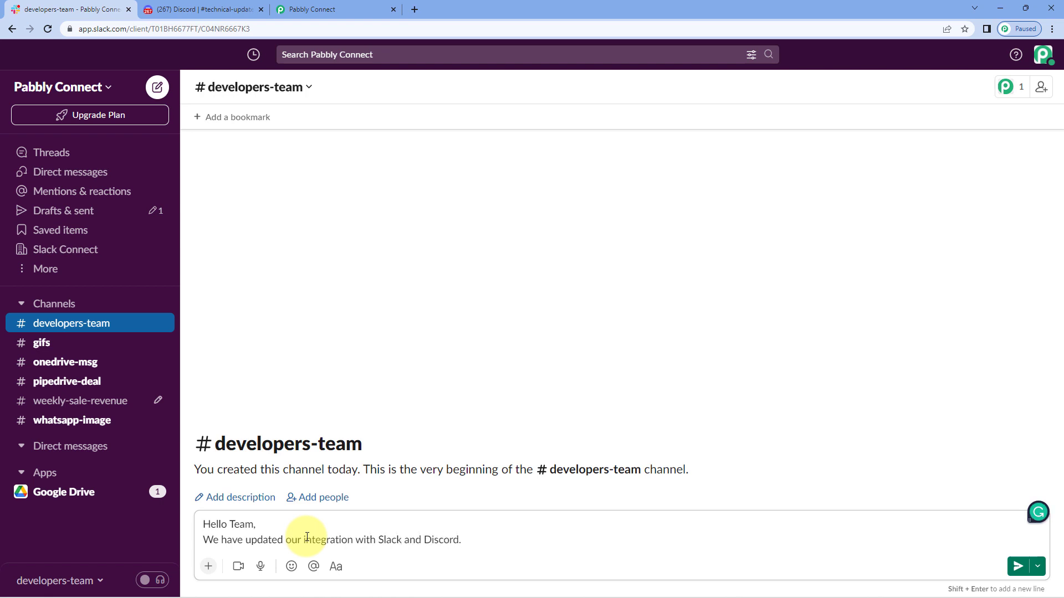
{"action": "left_click", "coordinate": [1018, 566]}
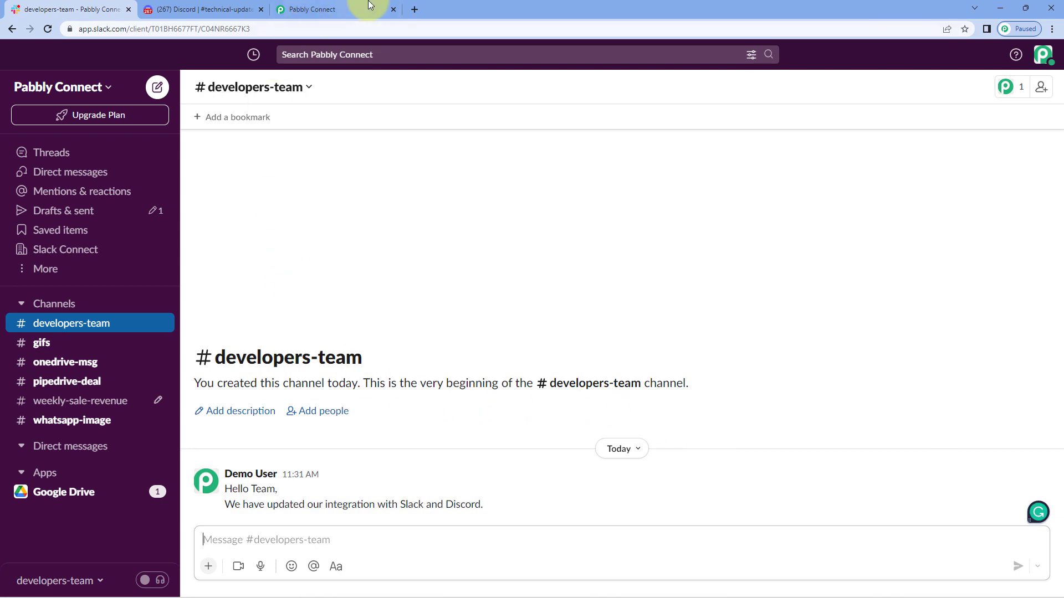
Return to Pabbly Connect, save the Slack trigger and send a test request to capture the message
{"action": "left_click", "coordinate": [311, 9]}
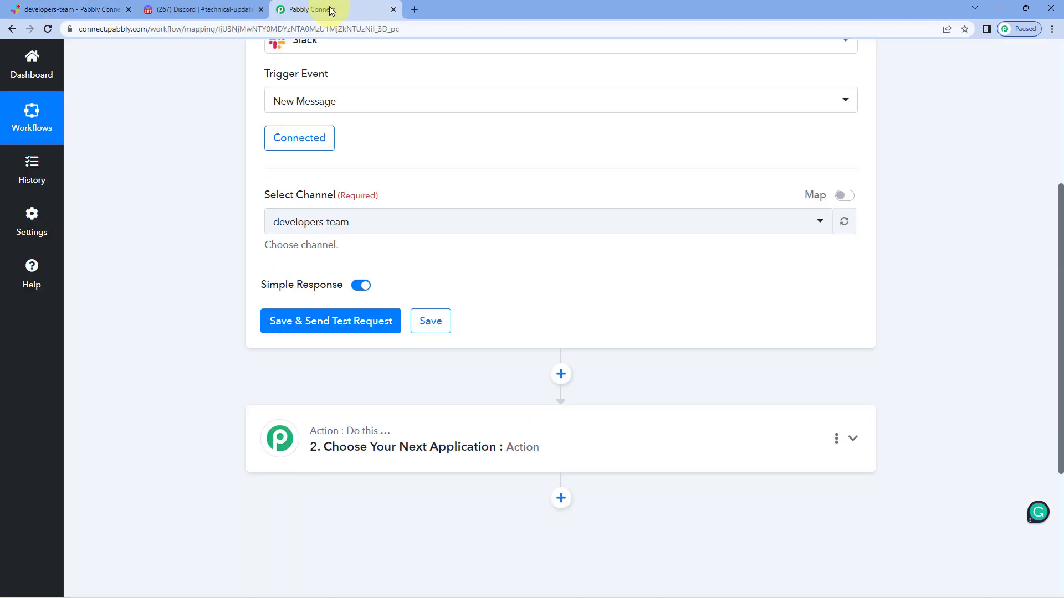
{"action": "left_click", "coordinate": [327, 324]}
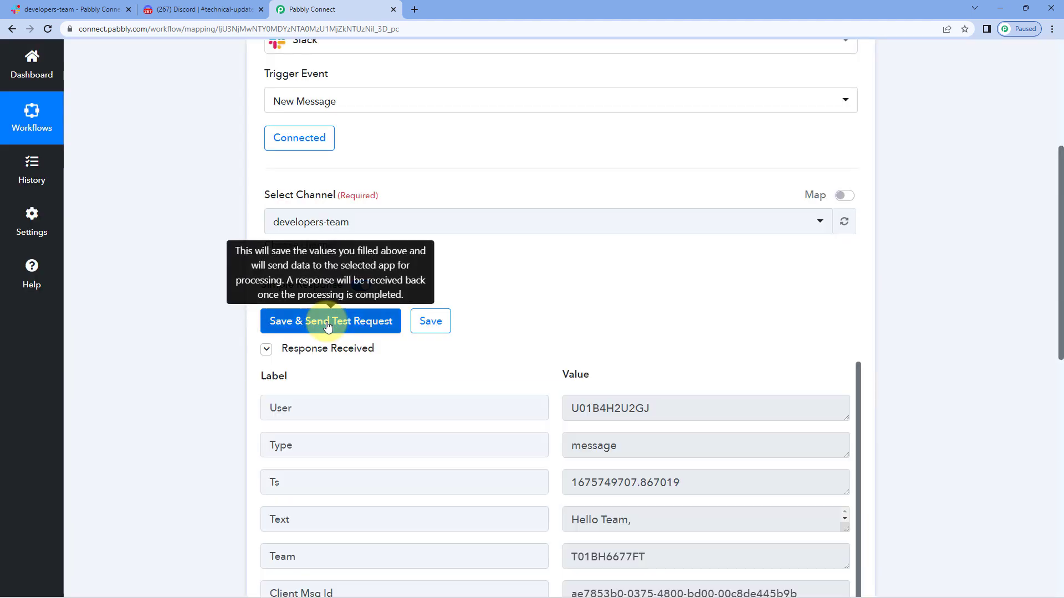
{"action": "scroll", "coordinate": [521, 260], "scroll_direction": "down", "scroll_amount": 2}
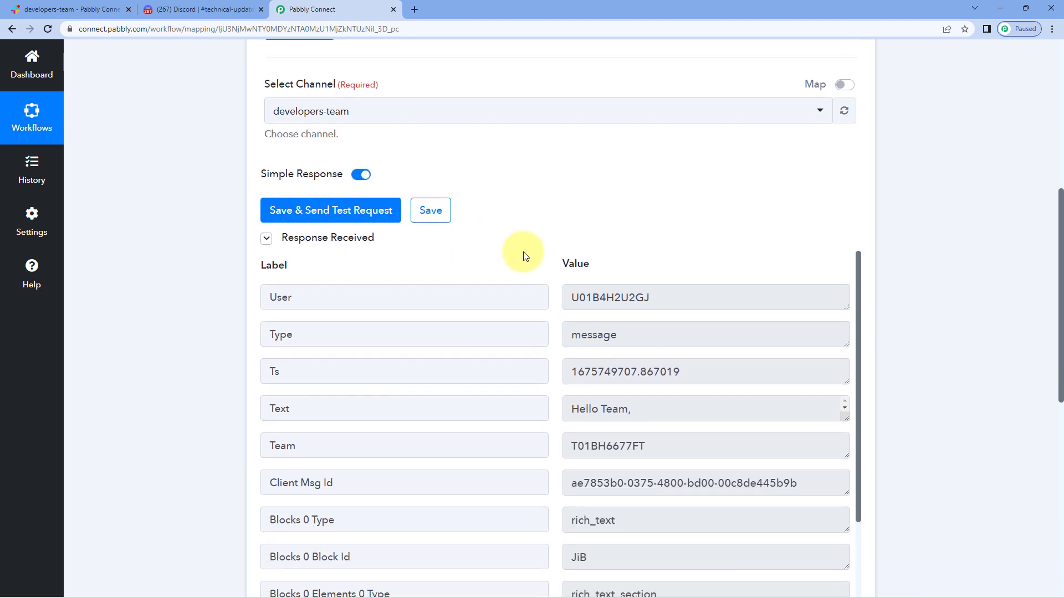
Compare the User value in the trigger response with the sender of the message in Slack
{"action": "scroll", "coordinate": [523, 251], "scroll_direction": "down", "scroll_amount": 1}
{"action": "scroll", "coordinate": [523, 214], "scroll_direction": "down", "scroll_amount": 1}
{"action": "scroll", "coordinate": [361, 245], "scroll_direction": "up", "scroll_amount": 1}
{"action": "left_click_drag", "start_coordinate": [684, 238], "coordinate": [547, 247]}
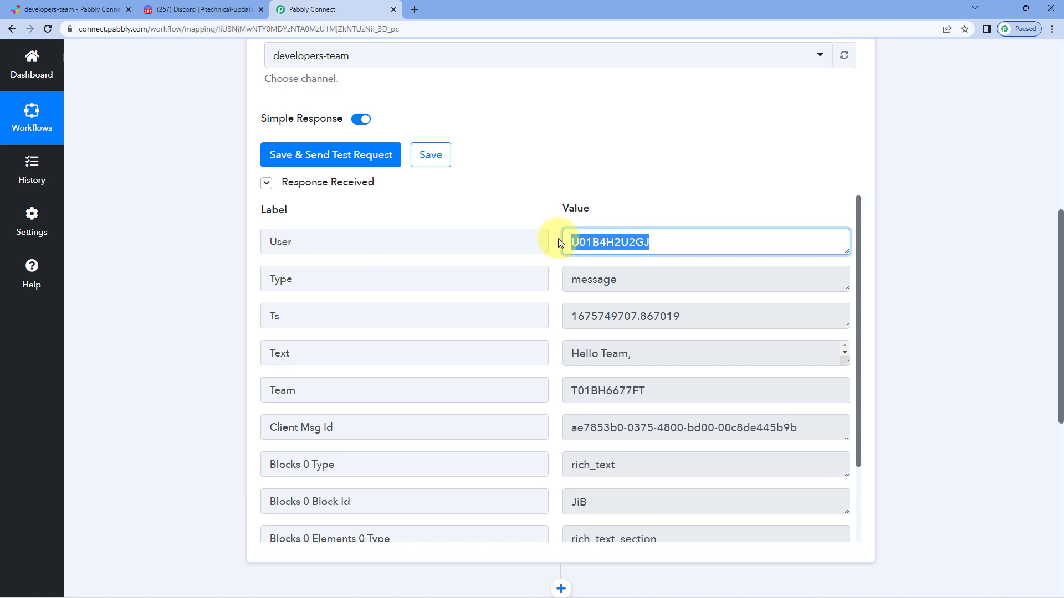
{"action": "left_click", "coordinate": [78, 9]}
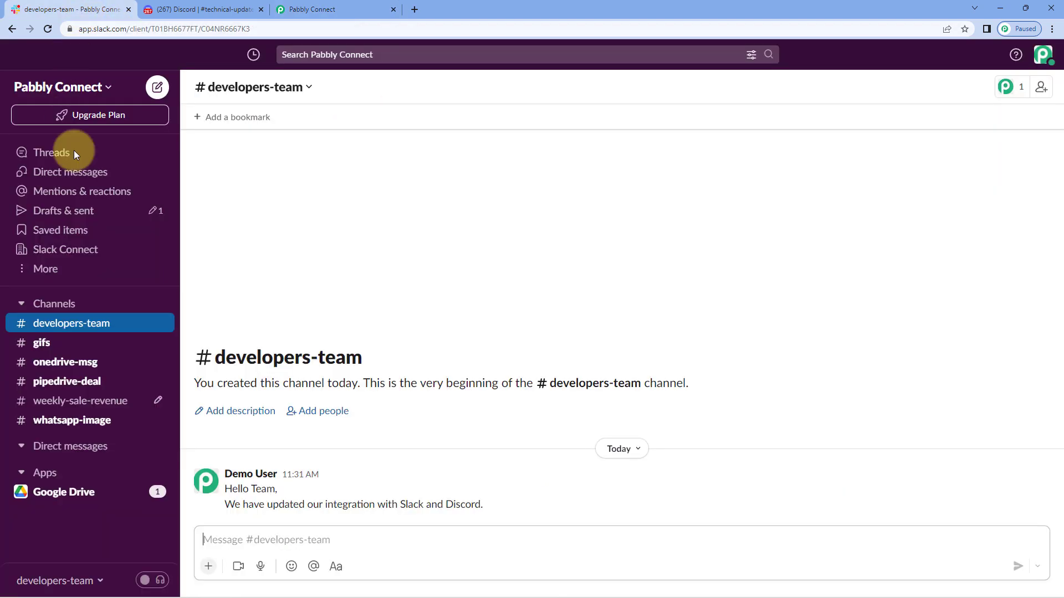
{"action": "left_click", "coordinate": [244, 474]}
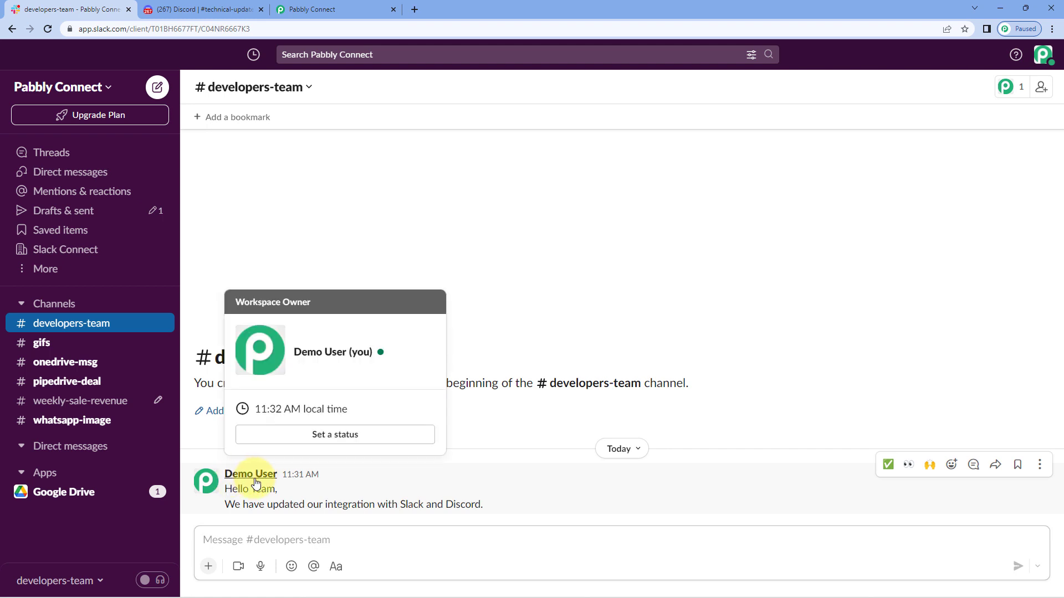
{"action": "left_click", "coordinate": [332, 10]}
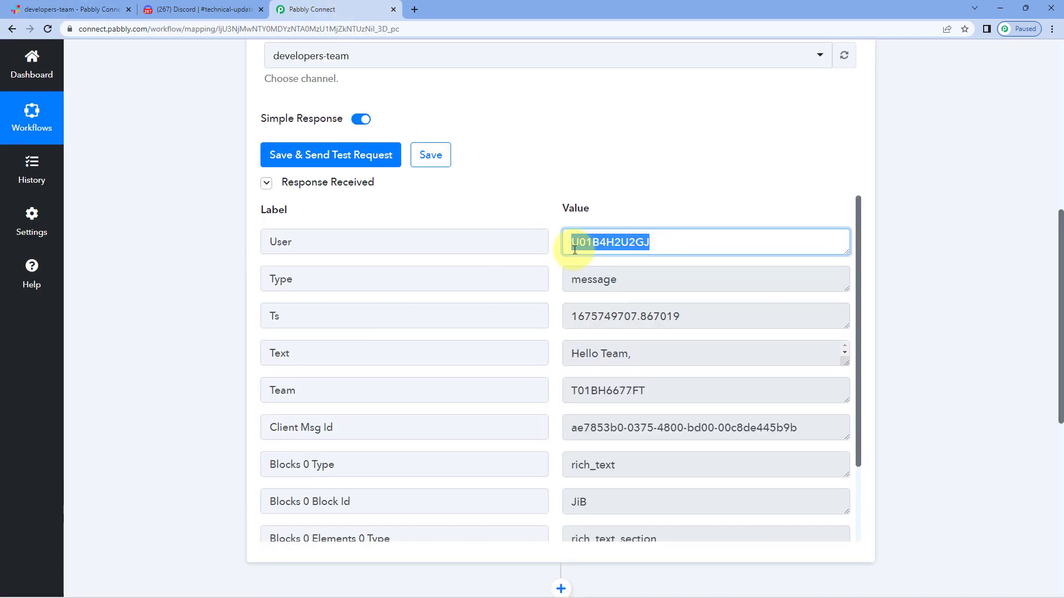
{"action": "left_click", "coordinate": [556, 268]}
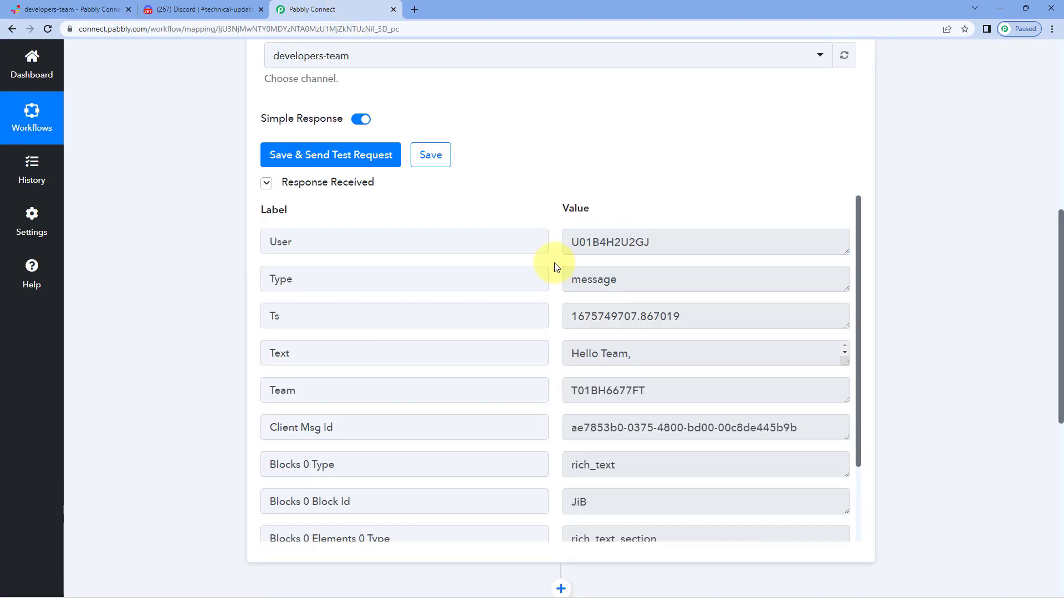
{"action": "left_click_drag", "start_coordinate": [649, 240], "coordinate": [541, 240]}
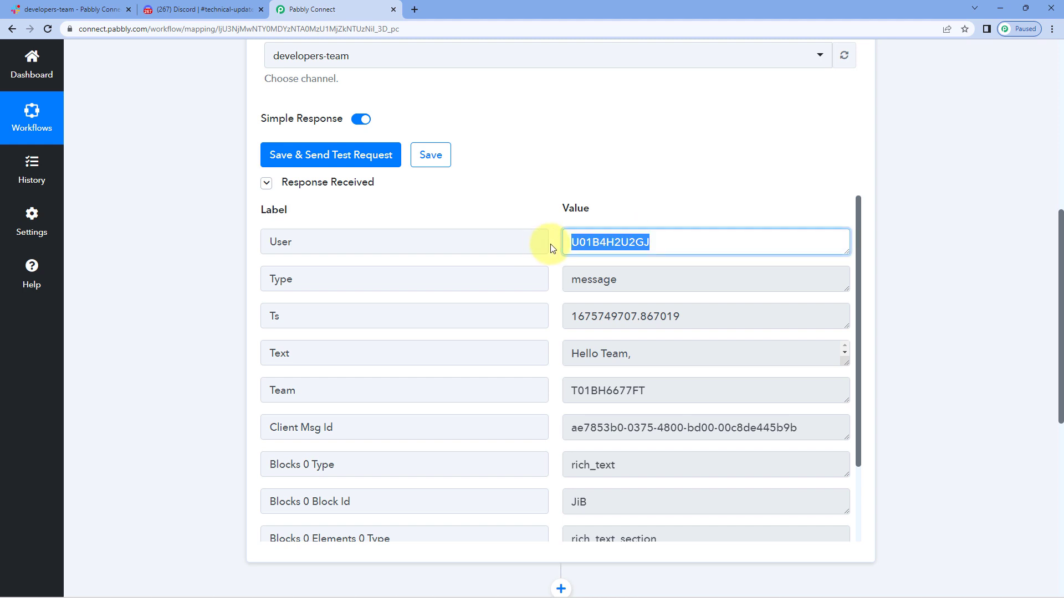
{"action": "left_click", "coordinate": [552, 247]}
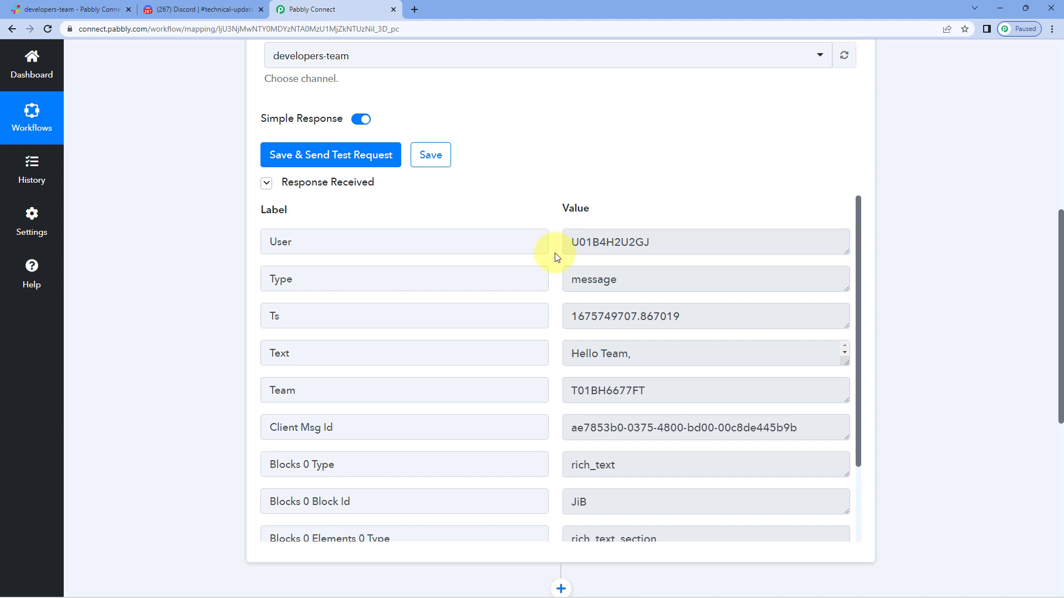
Examine the Ts and Text values in the trigger response, enlarging the Text value to compare it with the Slack message
{"action": "scroll", "coordinate": [557, 257], "scroll_direction": "down", "scroll_amount": 1}
{"action": "mouse_move", "coordinate": [563, 260]}
{"action": "left_mouse_down"}
{"action": "mouse_move", "coordinate": [713, 261]}
{"action": "mouse_move", "coordinate": [553, 268]}
{"action": "left_mouse_up"}
{"action": "left_click", "coordinate": [699, 261]}
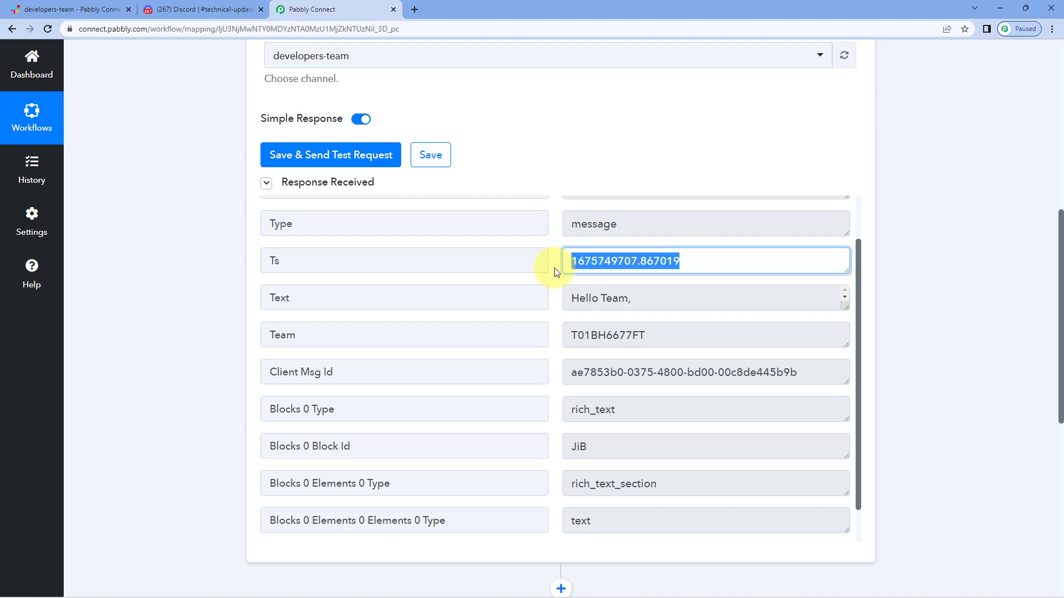
{"action": "left_click", "coordinate": [556, 273]}
{"action": "scroll", "coordinate": [557, 272], "scroll_direction": "down", "scroll_amount": 1}
{"action": "left_click", "coordinate": [658, 256]}
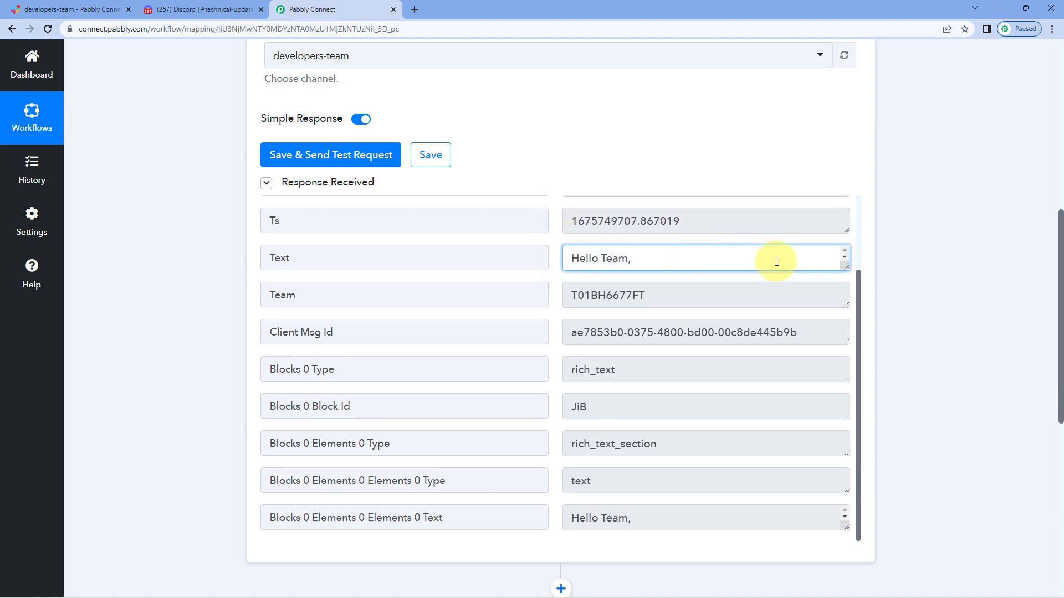
{"action": "left_click_drag", "start_coordinate": [845, 267], "coordinate": [846, 318]}
{"action": "left_click_drag", "start_coordinate": [642, 304], "coordinate": [546, 262]}
{"action": "left_click", "coordinate": [67, 9]}
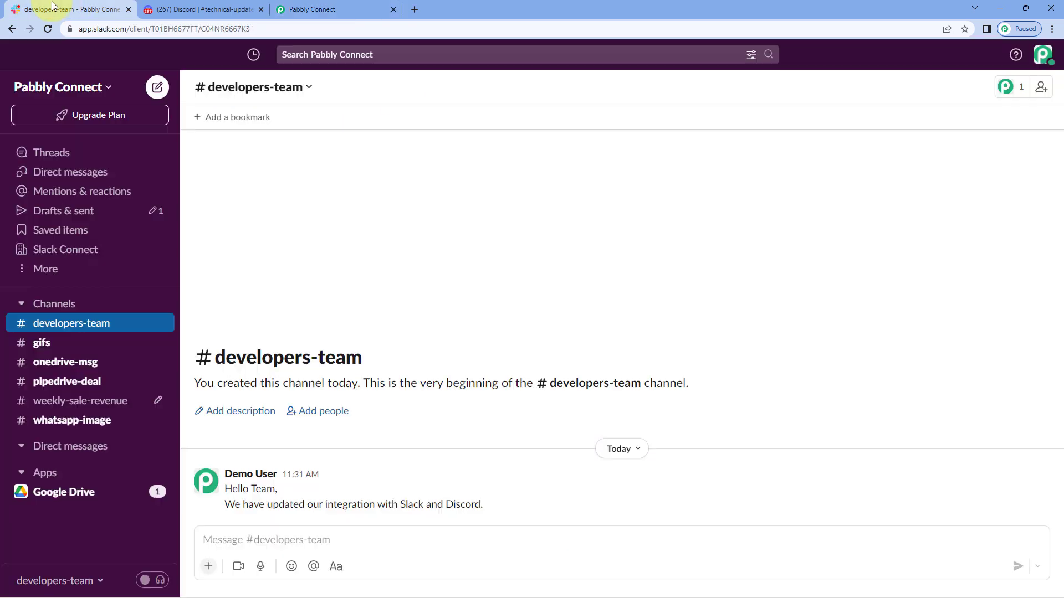
{"action": "left_click", "coordinate": [312, 10]}
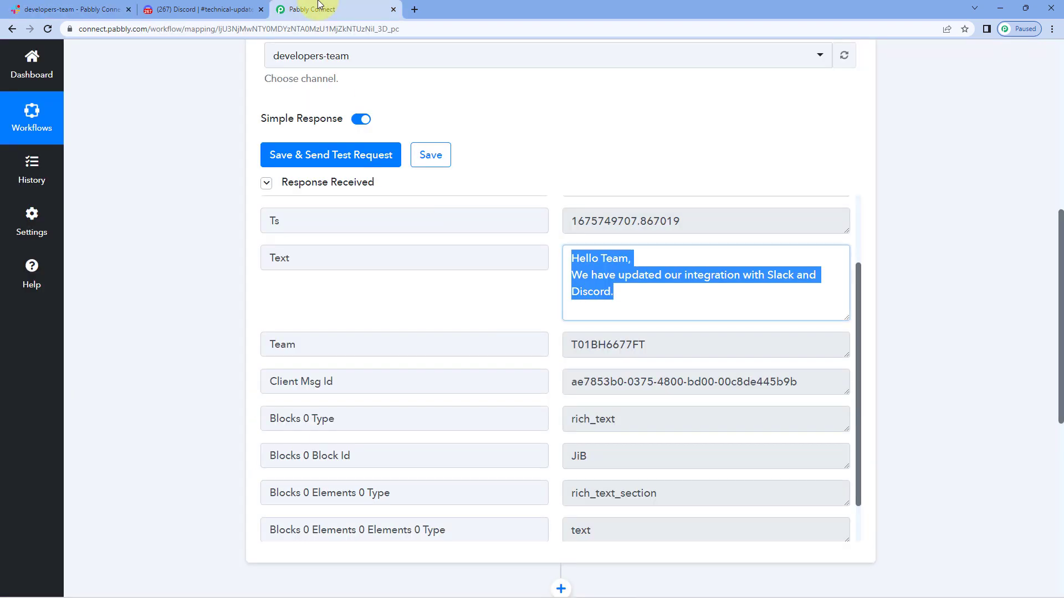
{"action": "left_click", "coordinate": [531, 295]}
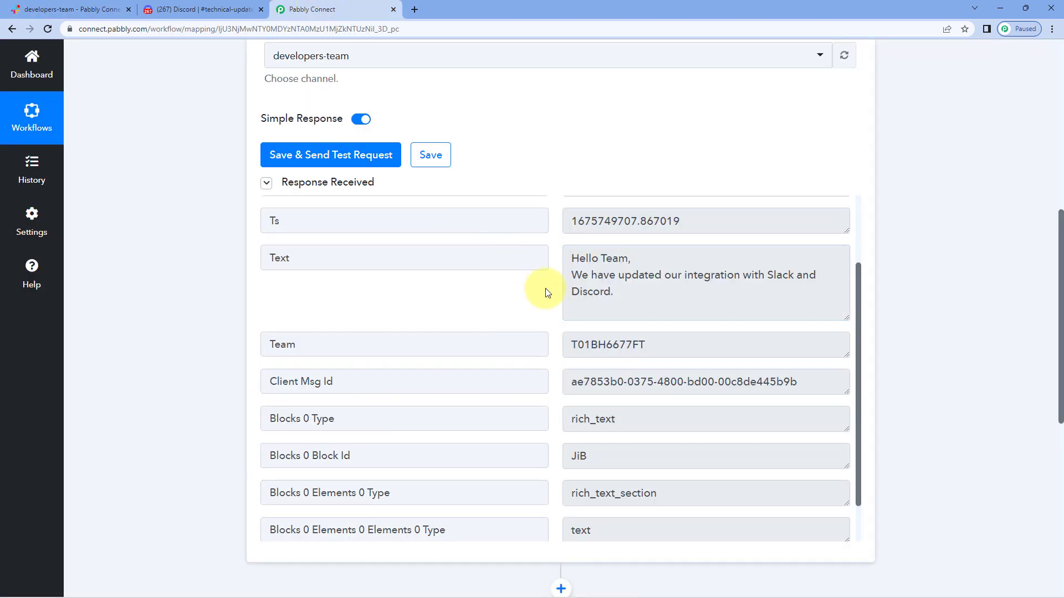
Review the captured response against the developers-team channel in Slack once more, and switch to the technical-updates channel in Discord
{"action": "scroll", "coordinate": [545, 288], "scroll_direction": "down", "scroll_amount": 1}
{"action": "scroll", "coordinate": [557, 398], "scroll_direction": "up", "scroll_amount": 3}
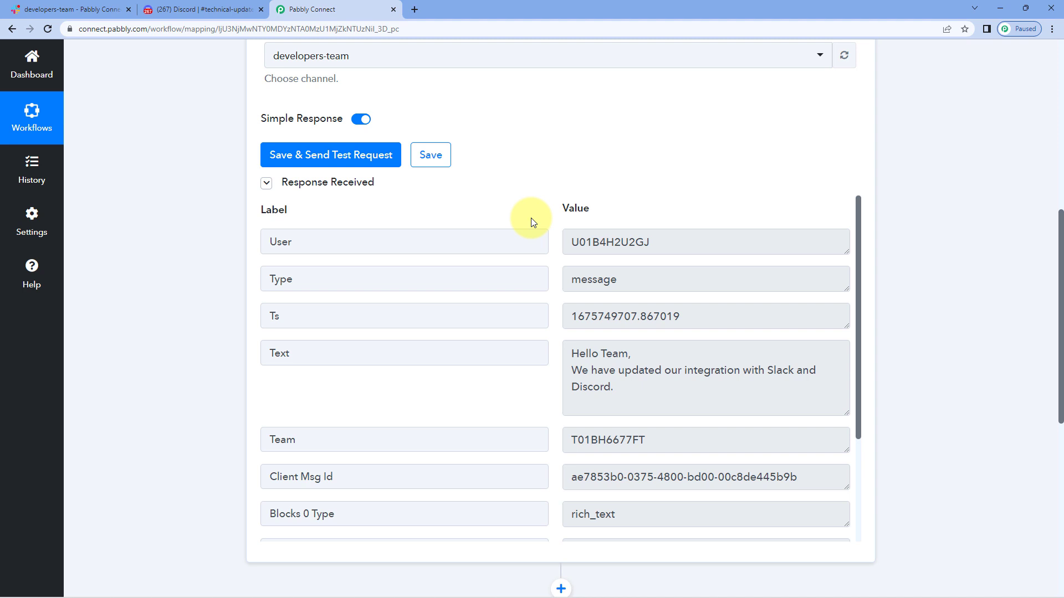
{"action": "left_click", "coordinate": [61, 9]}
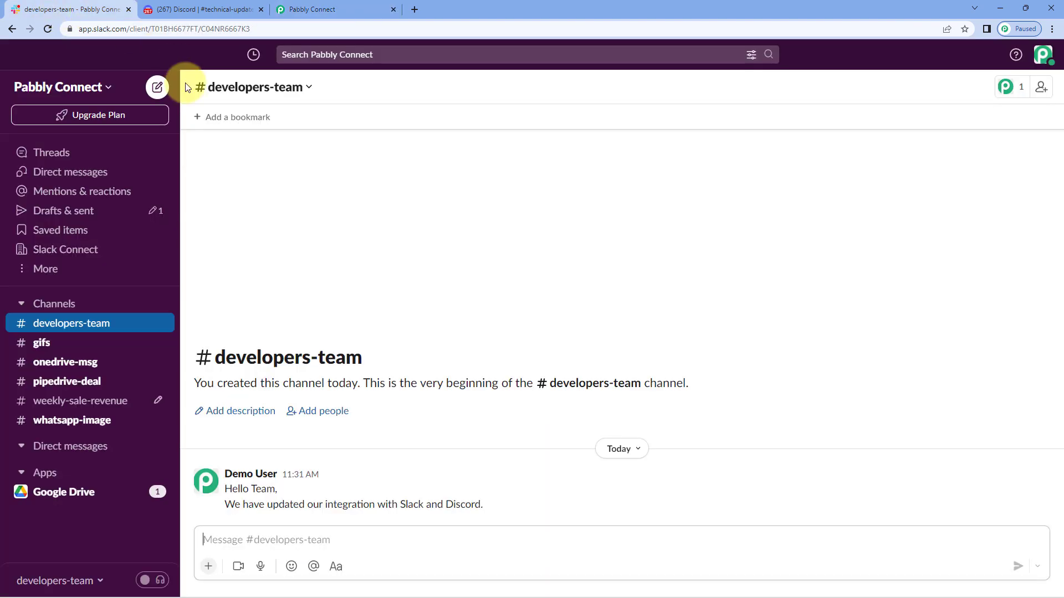
{"action": "left_click", "coordinate": [305, 9]}
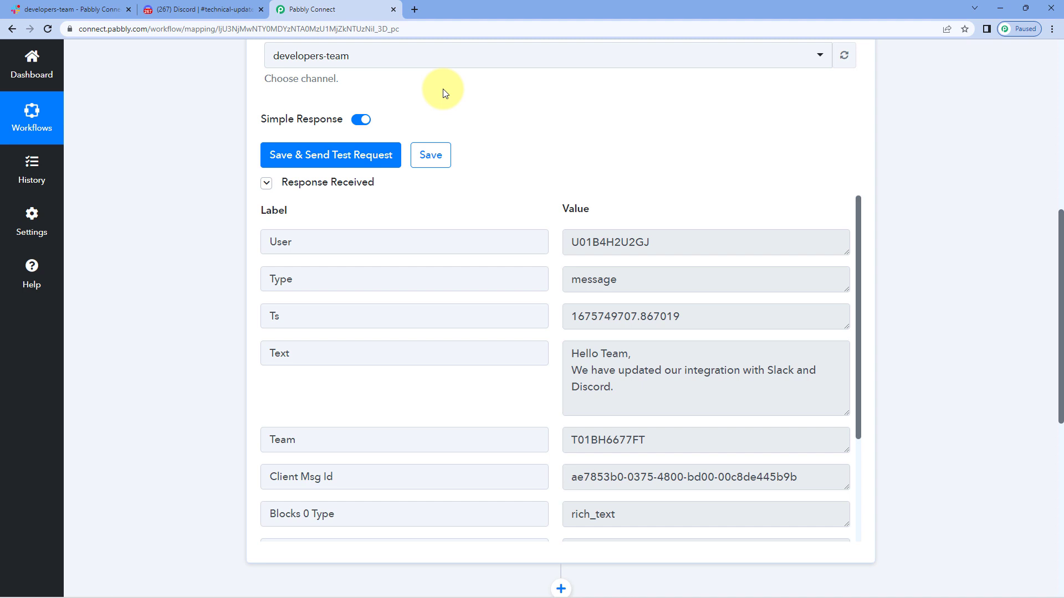
{"action": "scroll", "coordinate": [603, 142], "scroll_direction": "down", "scroll_amount": 2}
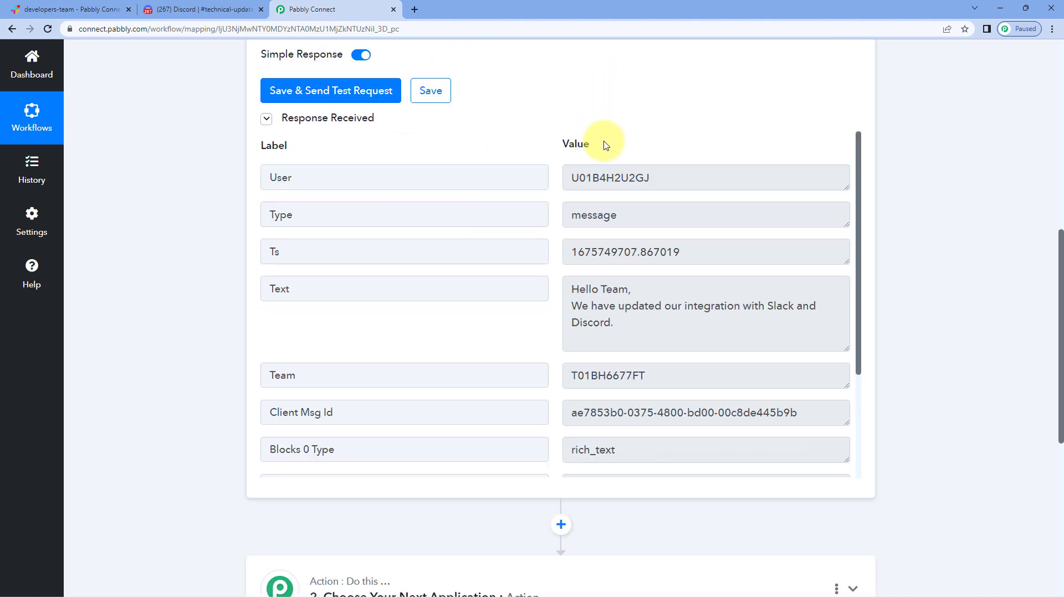
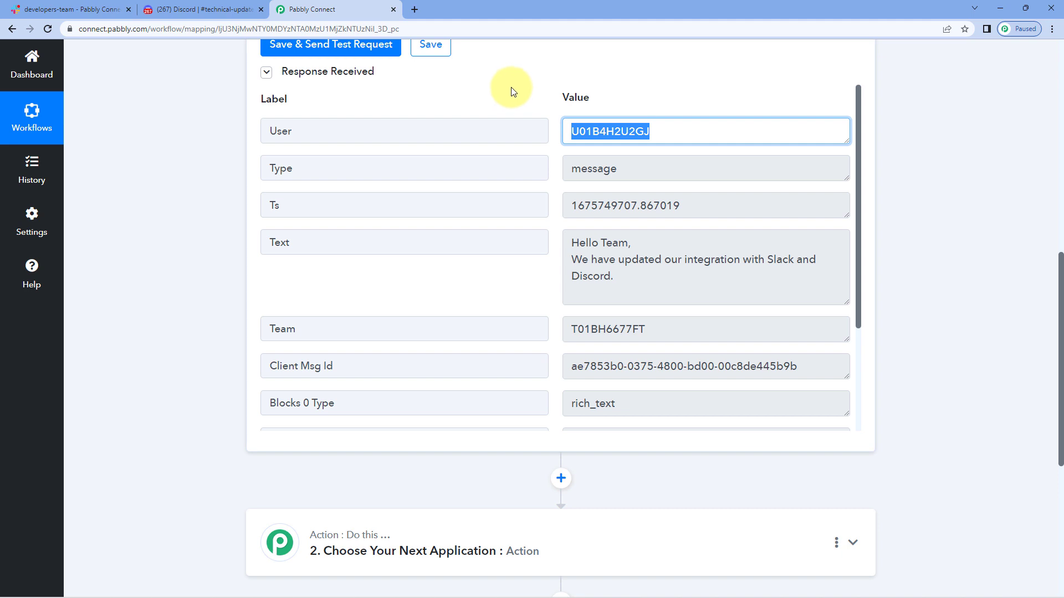
{"action": "left_click", "coordinate": [188, 8]}
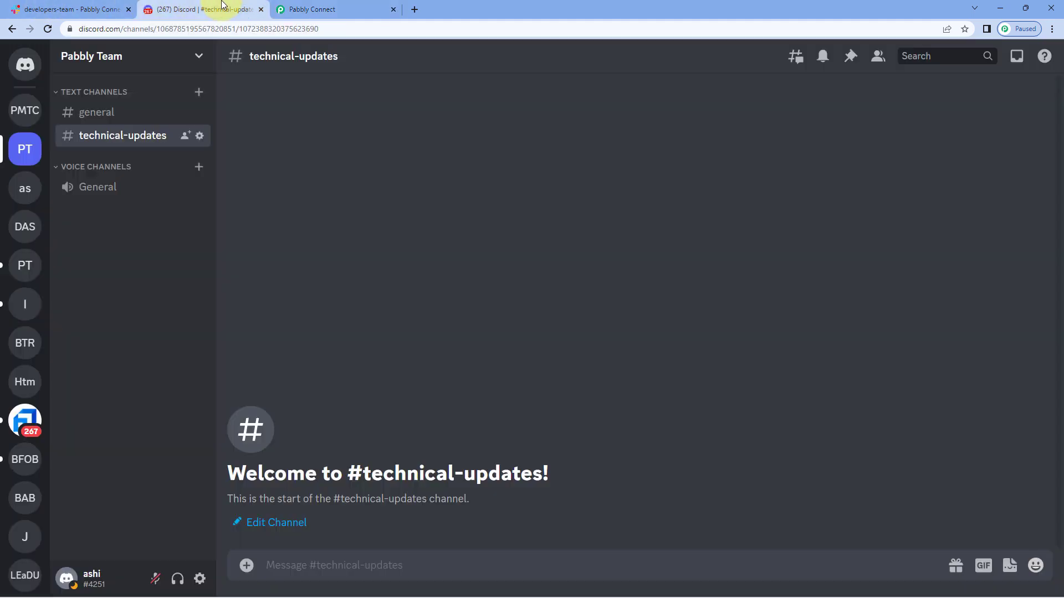
Switch to Pabbly Connect and compare the captured trigger response with the message in Slack's developers-team channel
{"action": "left_click", "coordinate": [332, 9]}
{"action": "left_click", "coordinate": [567, 99]}
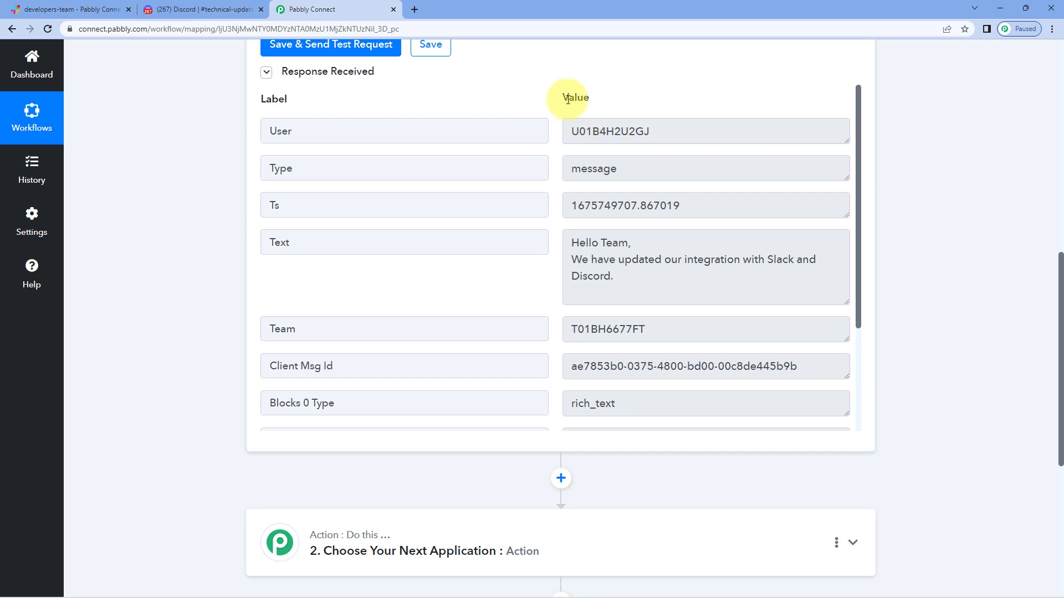
{"action": "left_click", "coordinate": [234, 6]}
{"action": "left_click", "coordinate": [111, 8]}
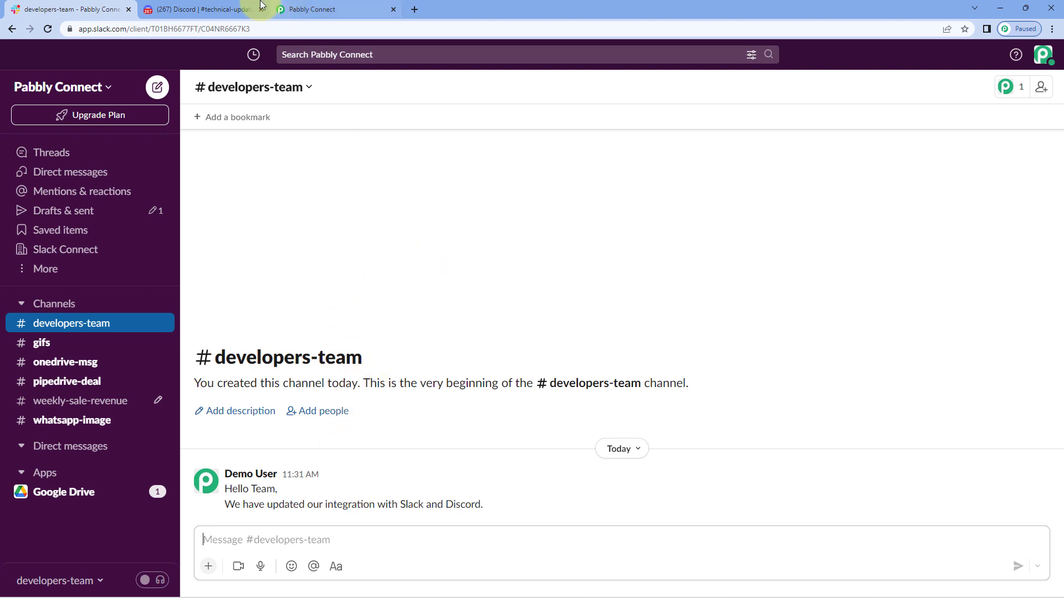
{"action": "left_click", "coordinate": [312, 8]}
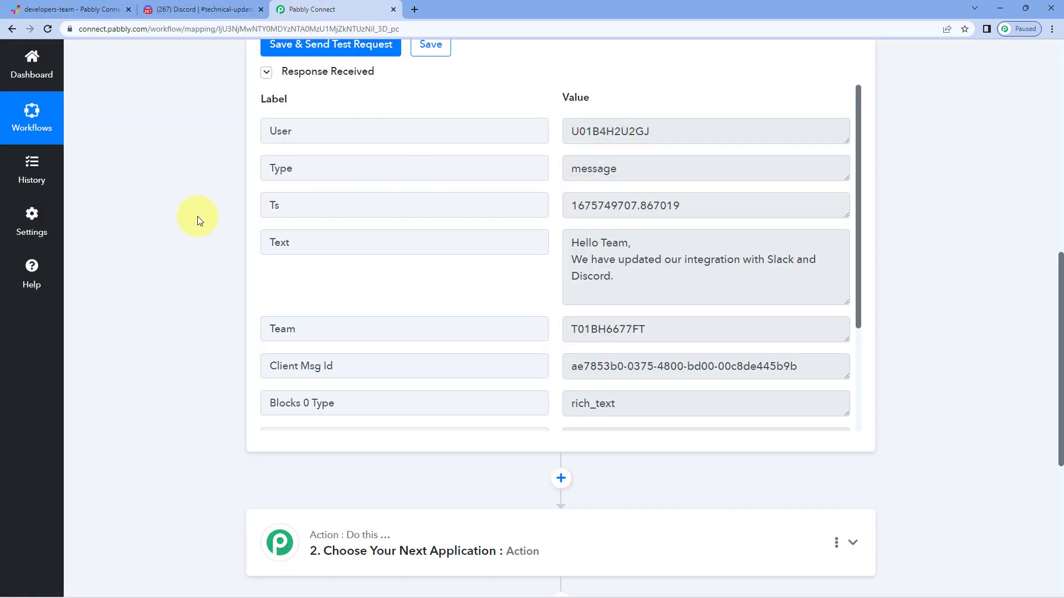
Choose Slack as the app for the workflow's second step
{"action": "scroll", "coordinate": [197, 216], "scroll_direction": "down", "scroll_amount": 6}
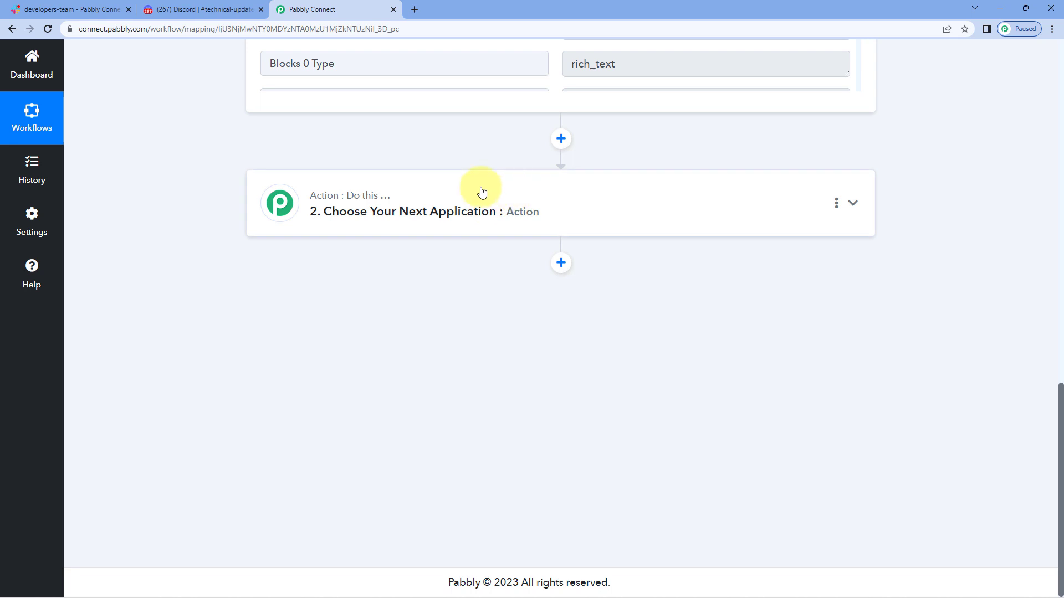
{"action": "left_click", "coordinate": [503, 192]}
{"action": "left_click", "coordinate": [350, 279]}
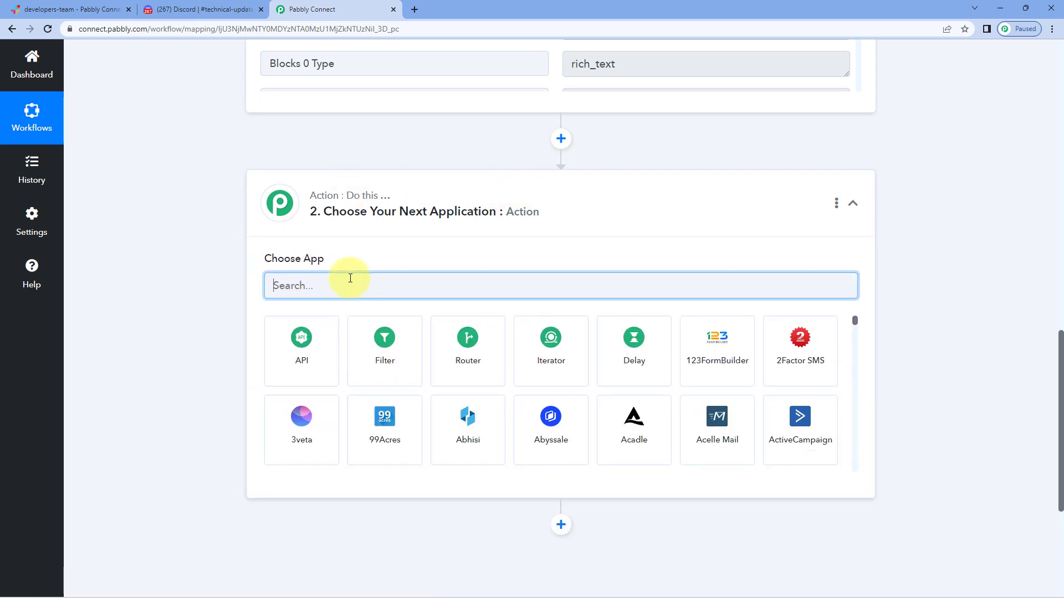
{"action": "type", "text": "Slack"}
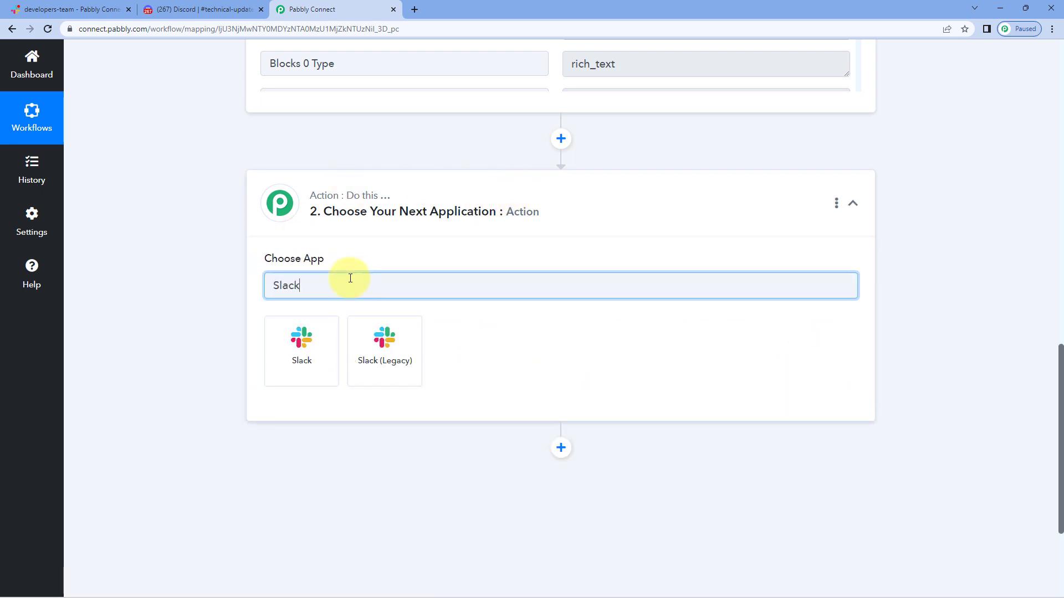
{"action": "left_click", "coordinate": [328, 324]}
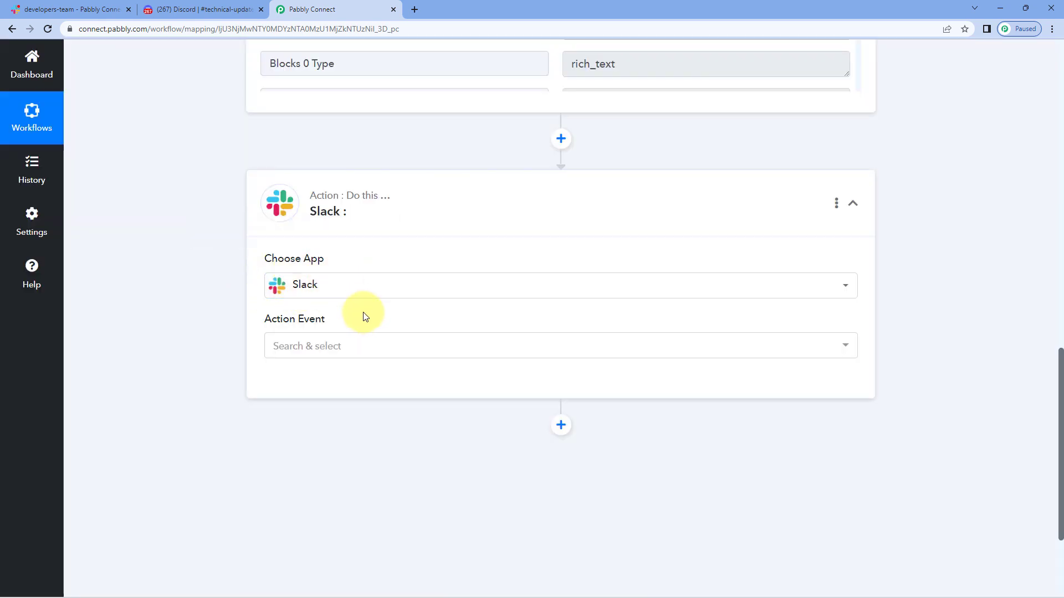
Set the Slack step's action event to Get User by Id and connect it through the existing connection Slack #3
{"action": "left_click", "coordinate": [372, 349]}
{"action": "scroll", "coordinate": [237, 314], "scroll_direction": "down", "scroll_amount": 3}
{"action": "scroll", "coordinate": [360, 343], "scroll_direction": "down", "scroll_amount": 1}
{"action": "scroll", "coordinate": [364, 341], "scroll_direction": "down", "scroll_amount": 5}
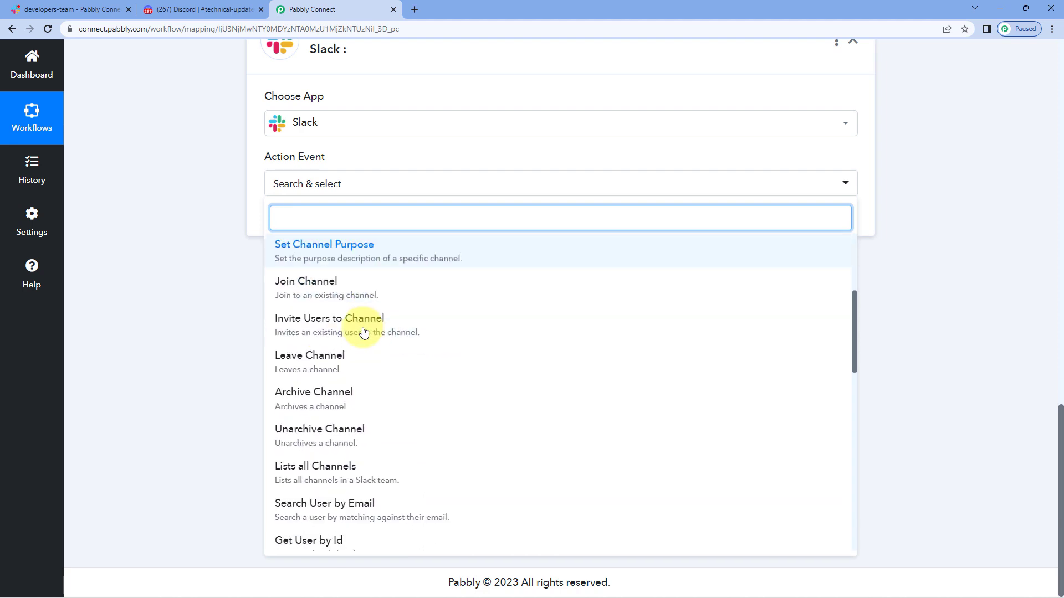
{"action": "scroll", "coordinate": [364, 331], "scroll_direction": "down", "scroll_amount": 1}
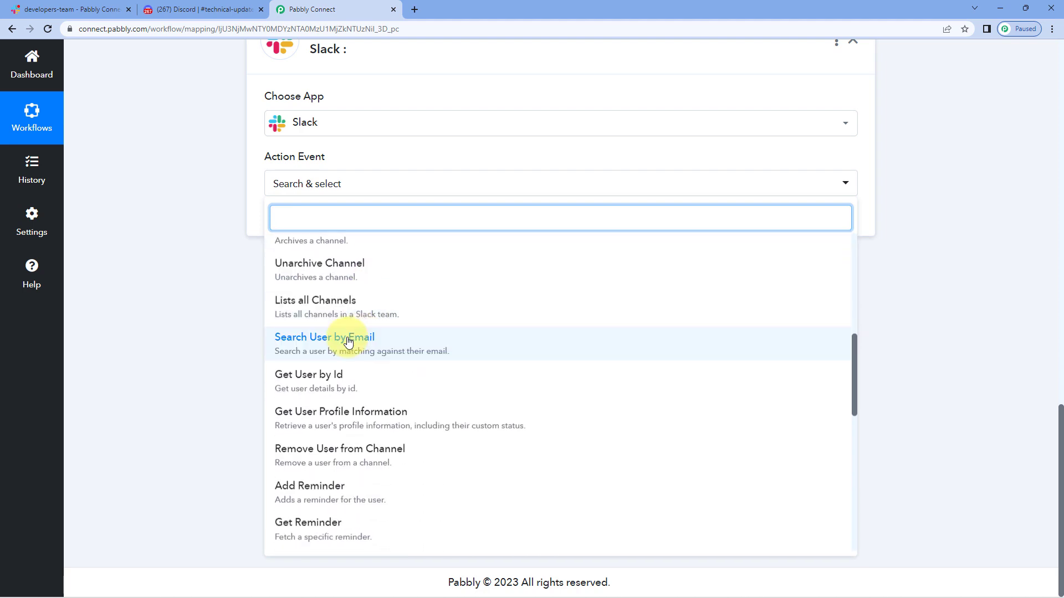
{"action": "left_click", "coordinate": [311, 383]}
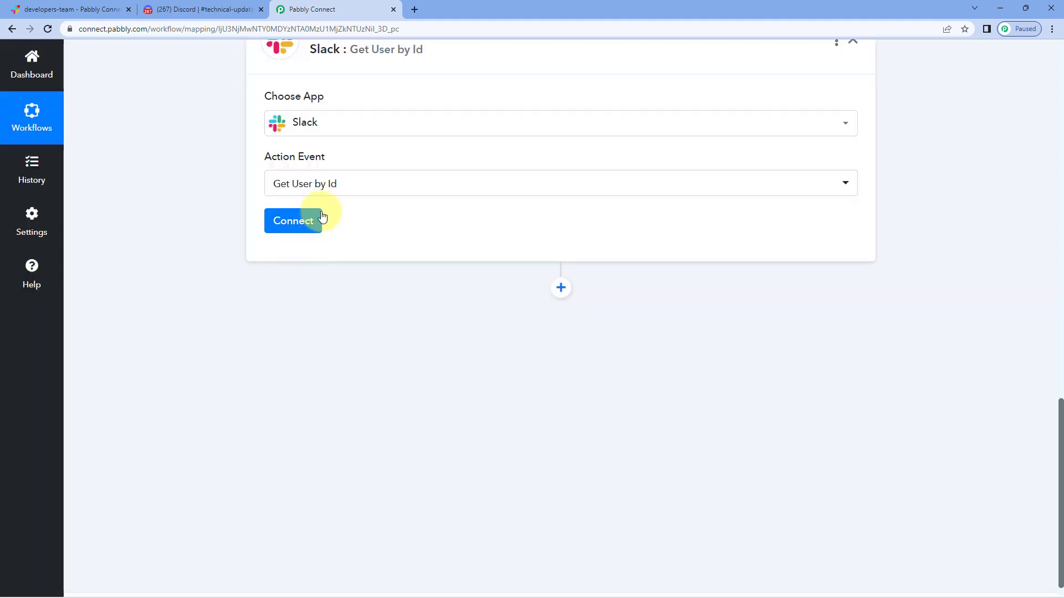
{"action": "left_click", "coordinate": [312, 223]}
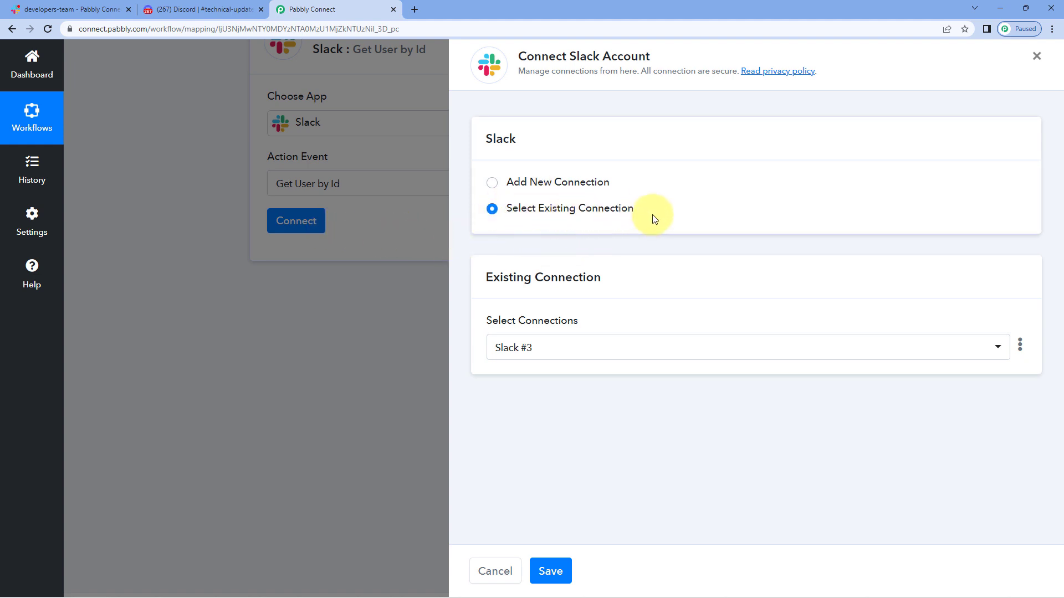
{"action": "left_click", "coordinate": [554, 571]}
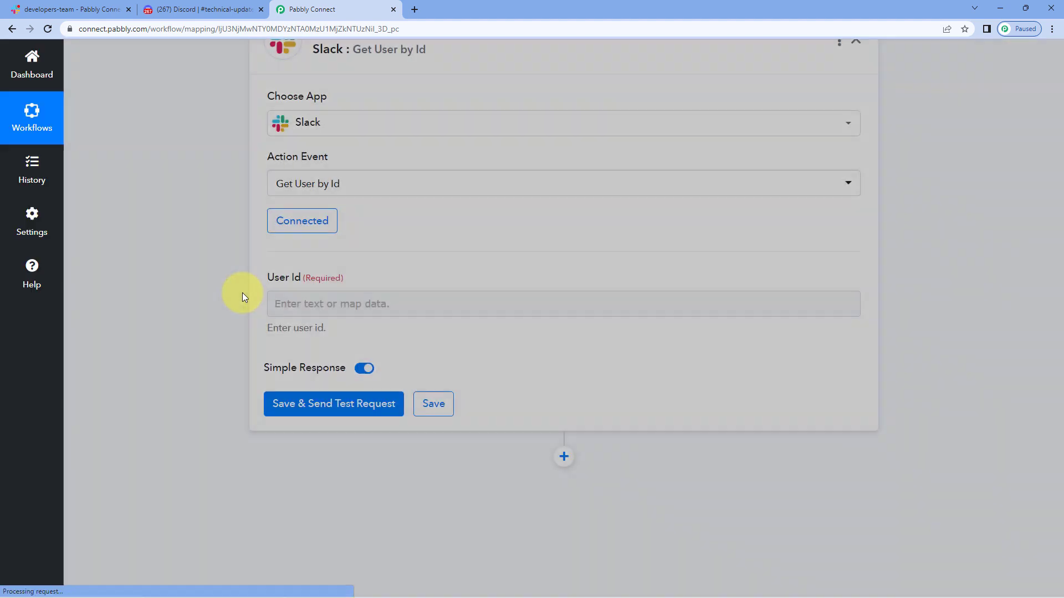
Examine the User value in the trigger response and check it against the message sender in Slack
{"action": "scroll", "coordinate": [404, 249], "scroll_direction": "up", "scroll_amount": 1}
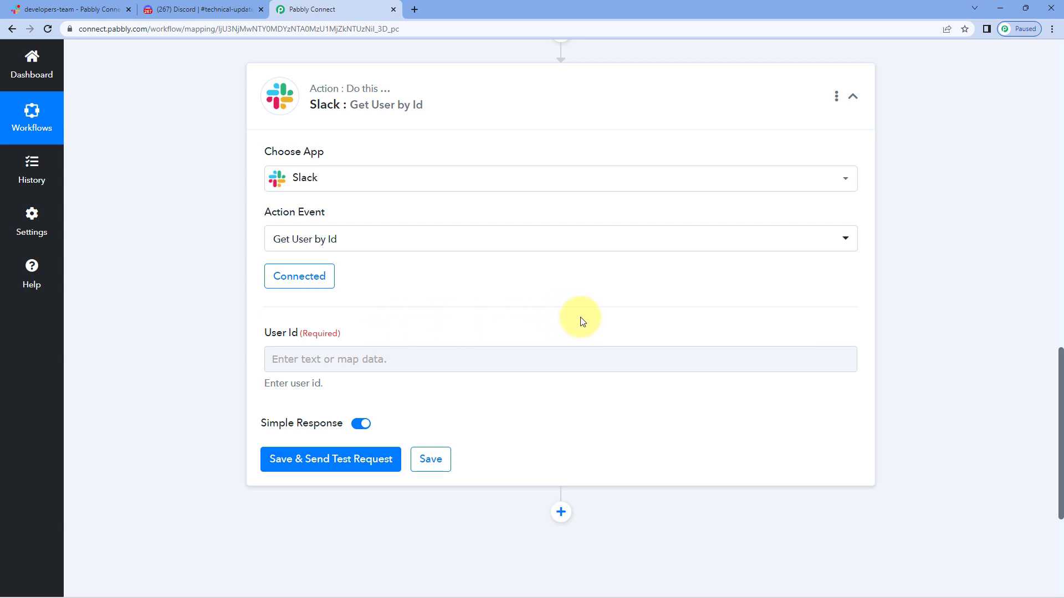
{"action": "scroll", "coordinate": [581, 327], "scroll_direction": "up", "scroll_amount": 10}
{"action": "left_click_drag", "start_coordinate": [651, 238], "coordinate": [556, 244]}
{"action": "left_click", "coordinate": [536, 199]}
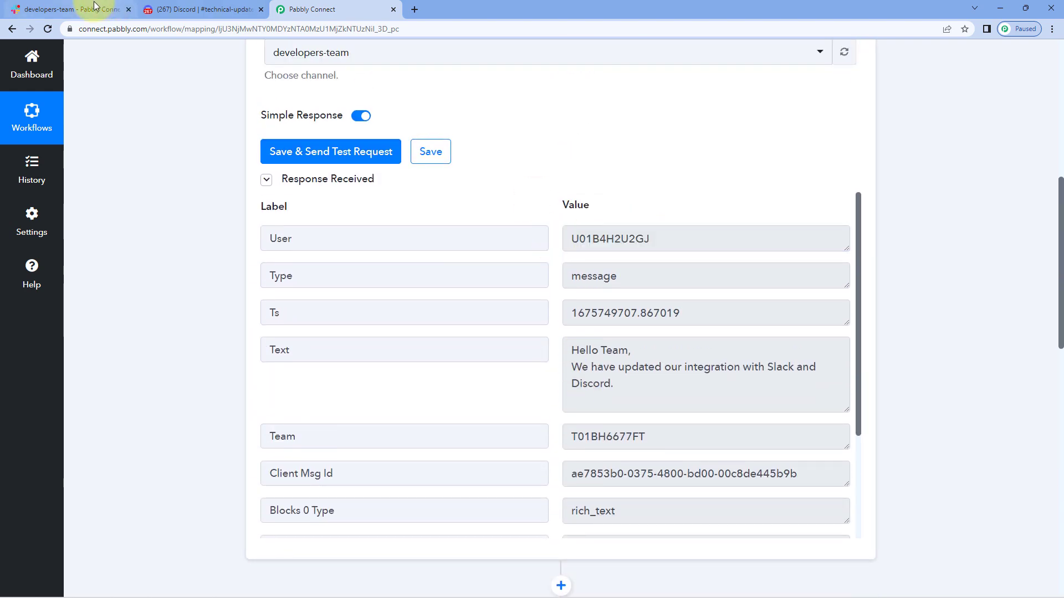
{"action": "left_click", "coordinate": [67, 8]}
{"action": "left_click", "coordinate": [302, 9]}
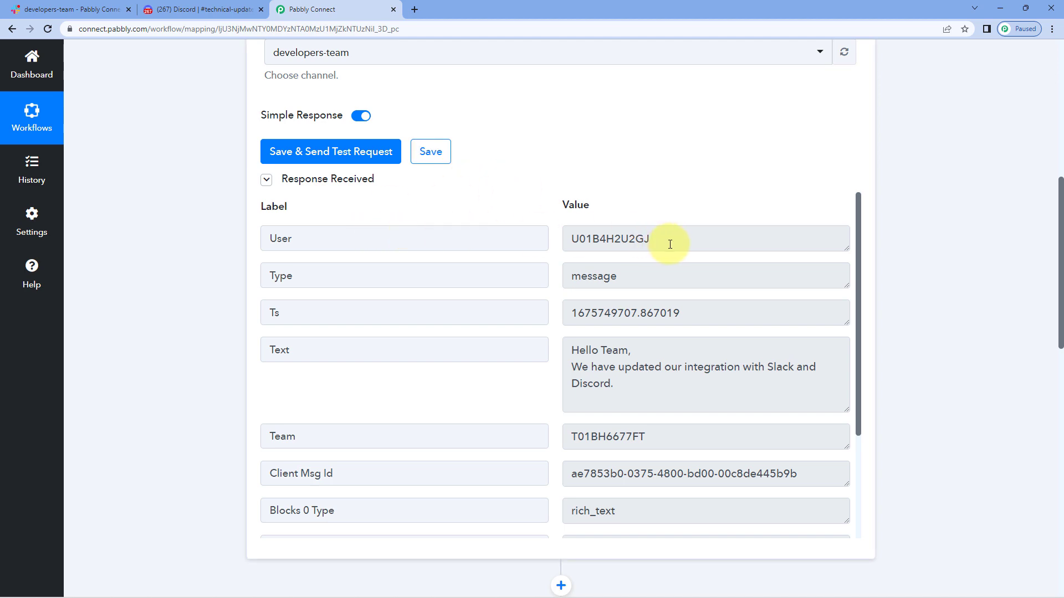
{"action": "left_click_drag", "start_coordinate": [669, 244], "coordinate": [545, 247]}
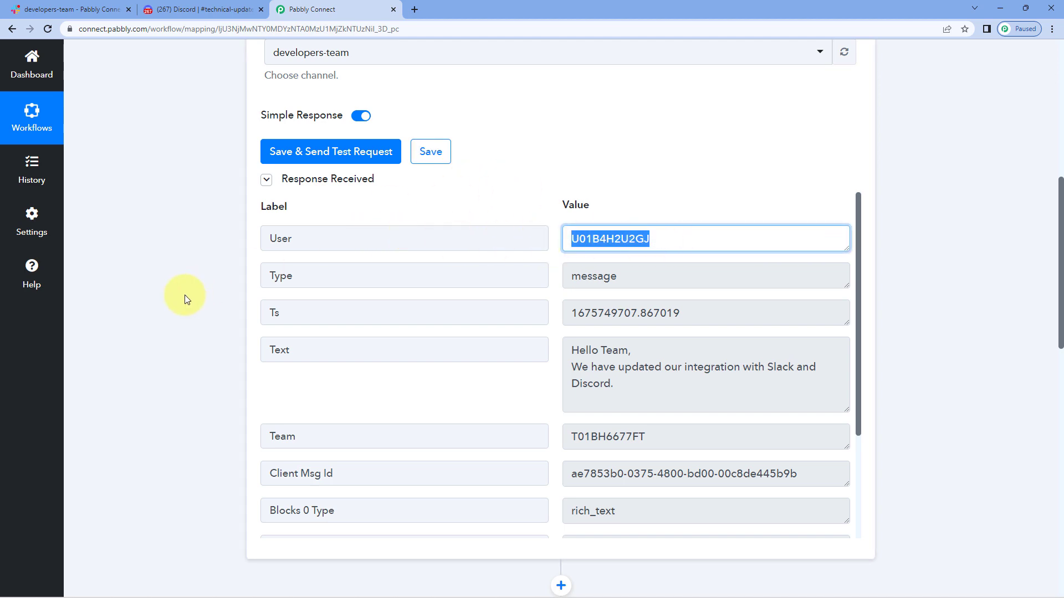
Map the required User Id to the User value from the Slack New Message trigger, and save and send a test request
{"action": "scroll", "coordinate": [185, 294], "scroll_direction": "down", "scroll_amount": 12}
{"action": "left_click", "coordinate": [304, 192]}
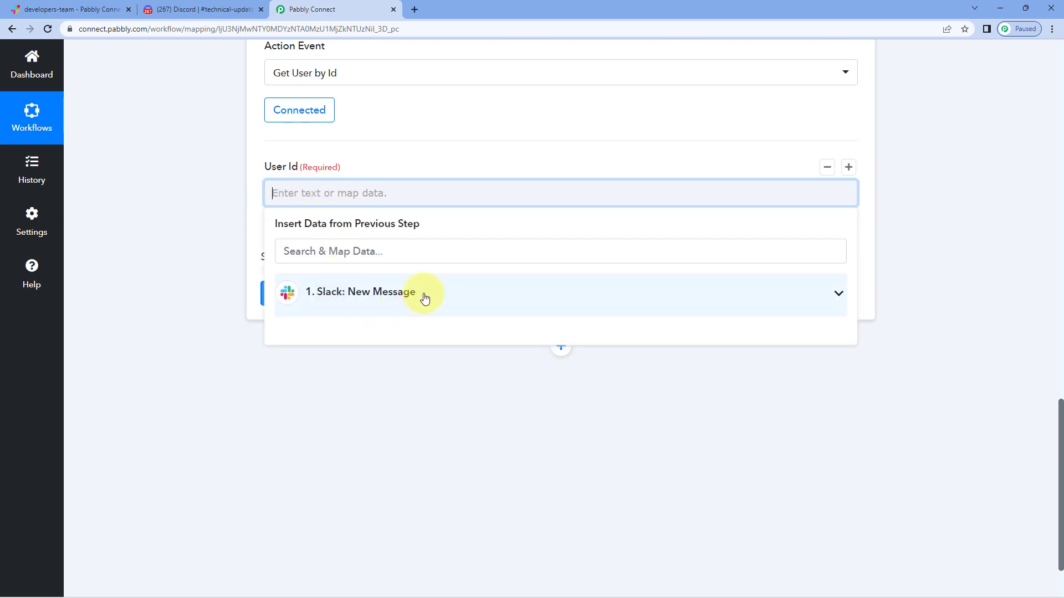
{"action": "left_click", "coordinate": [424, 298]}
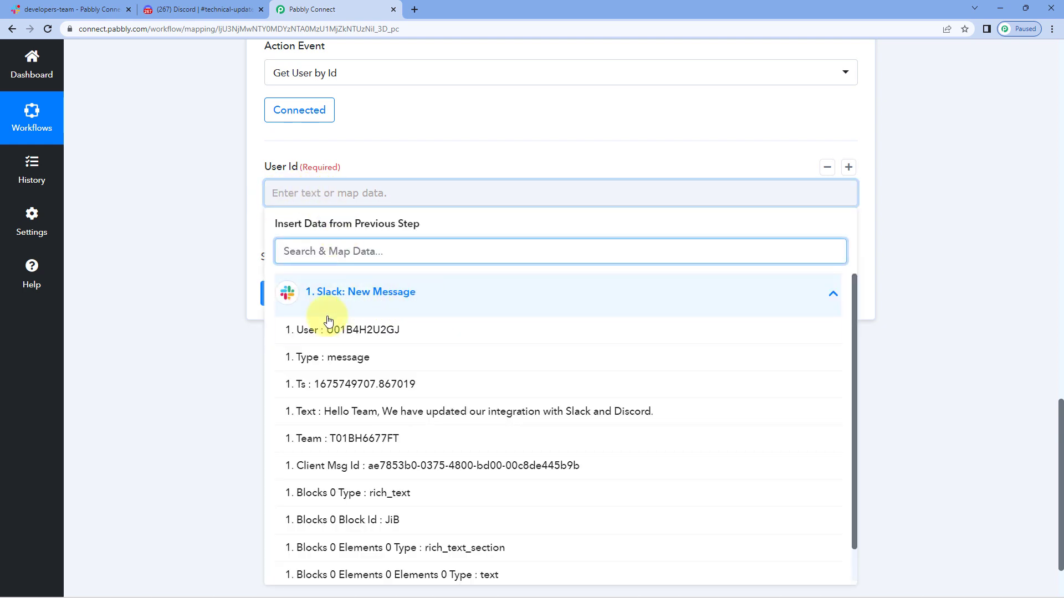
{"action": "left_click", "coordinate": [309, 337]}
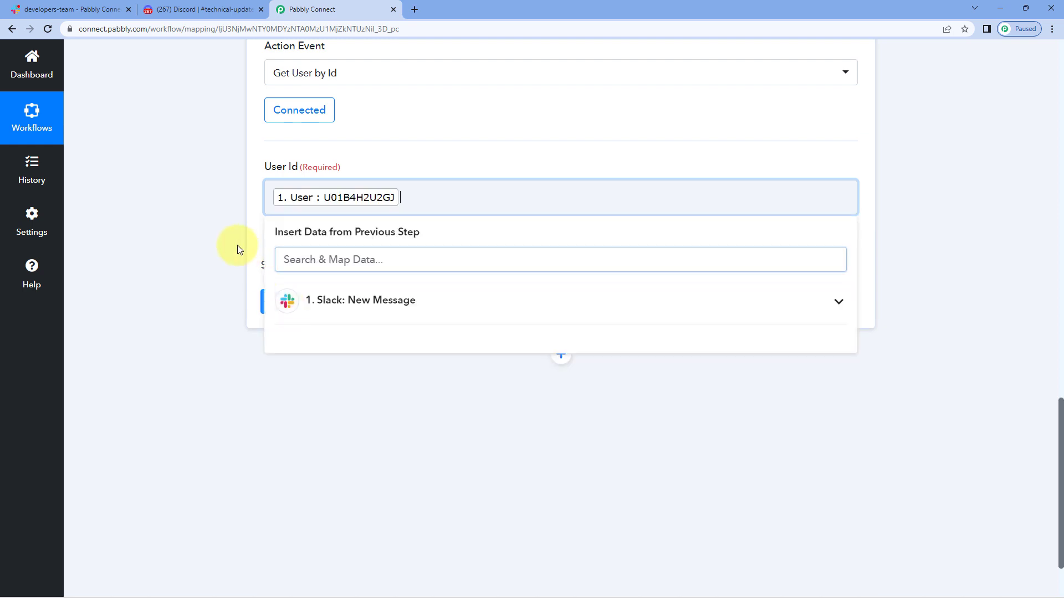
{"action": "left_click", "coordinate": [232, 243]}
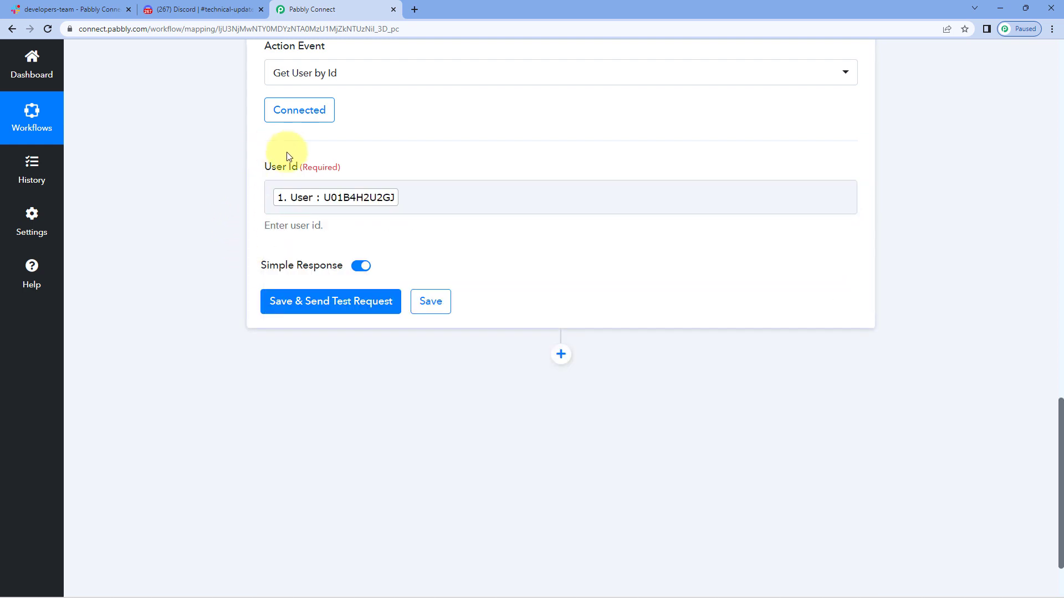
{"action": "left_click", "coordinate": [342, 299]}
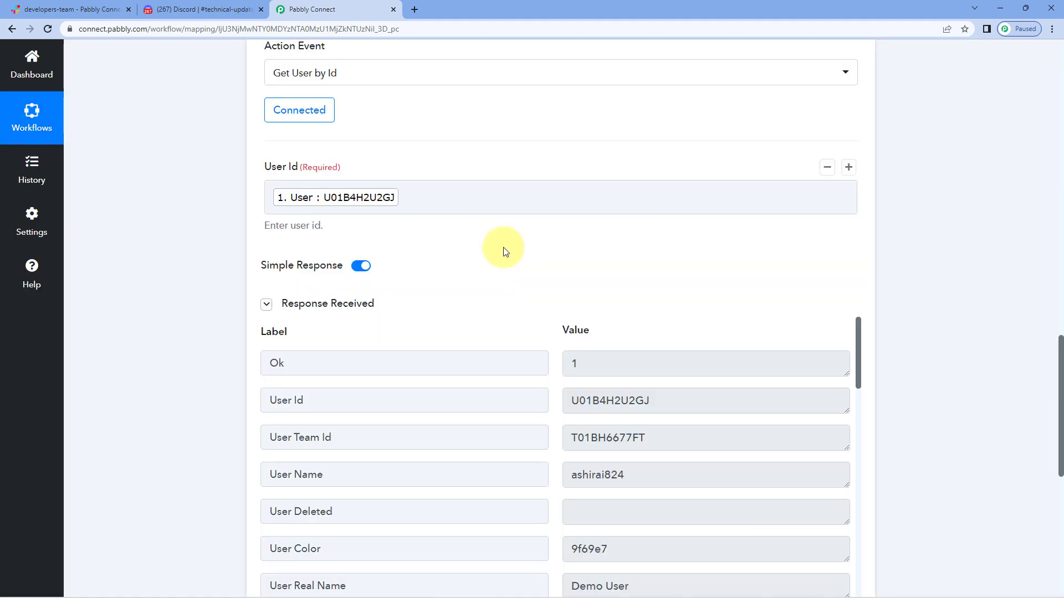
Examine the user ID and User Real Name in the Get User by Id response, comparing the name with the Slack message sender
{"action": "scroll", "coordinate": [541, 277], "scroll_direction": "down", "scroll_amount": 6}
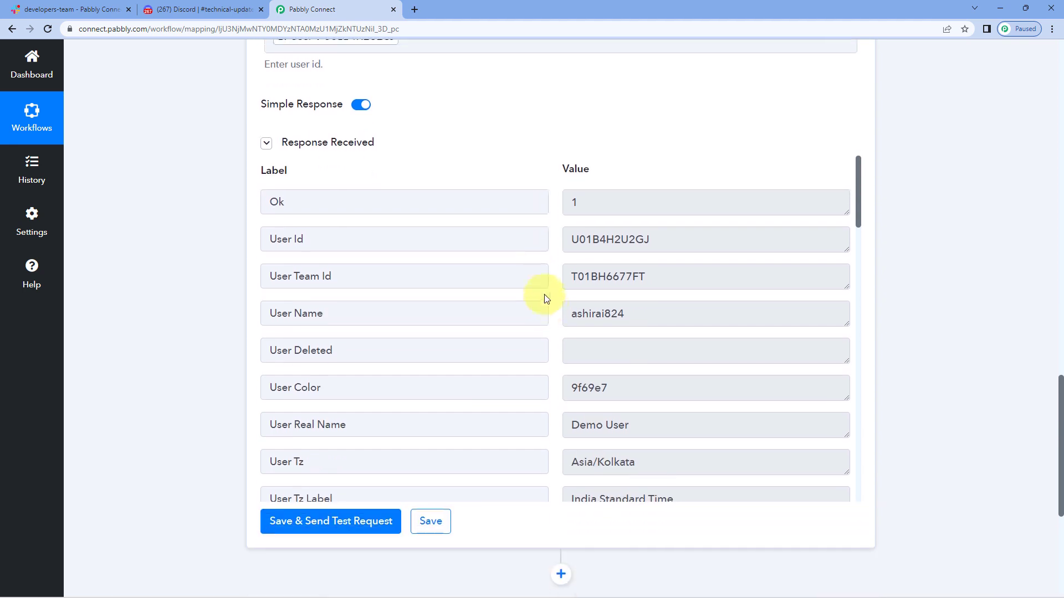
{"action": "left_click_drag", "start_coordinate": [653, 255], "coordinate": [547, 256]}
{"action": "left_click", "coordinate": [540, 256]}
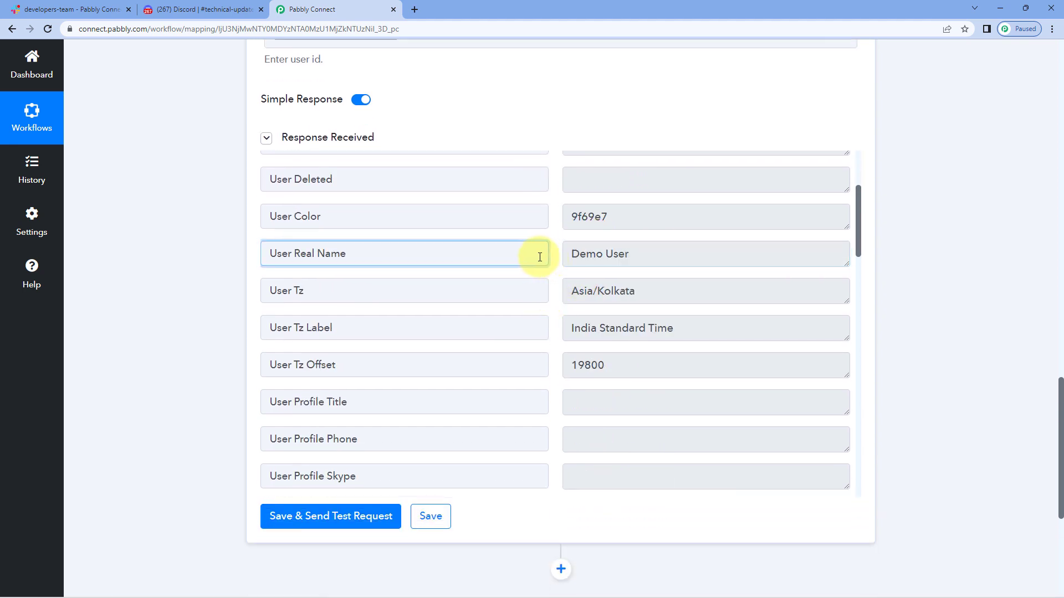
{"action": "left_click", "coordinate": [84, 5]}
{"action": "left_click_drag", "start_coordinate": [281, 475], "coordinate": [232, 479]}
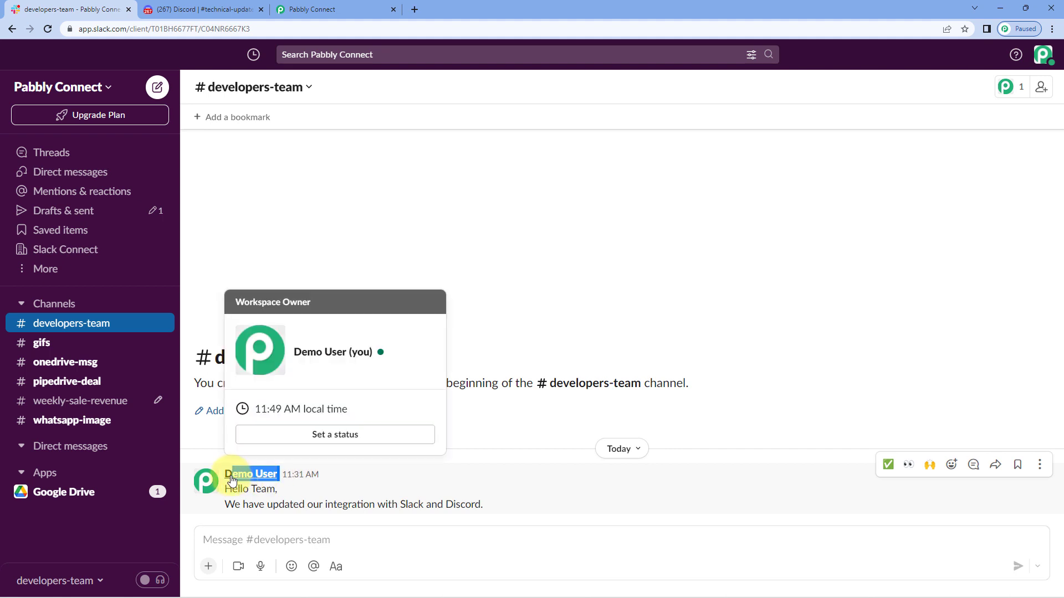
{"action": "left_click", "coordinate": [388, 8]}
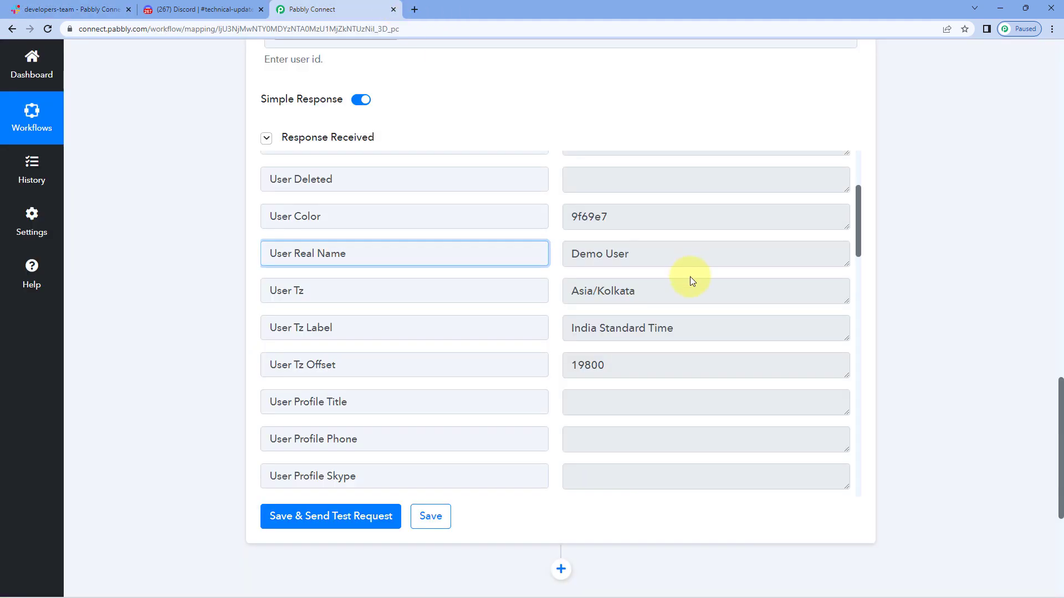
{"action": "left_click_drag", "start_coordinate": [663, 257], "coordinate": [563, 259]}
{"action": "left_click", "coordinate": [557, 275]}
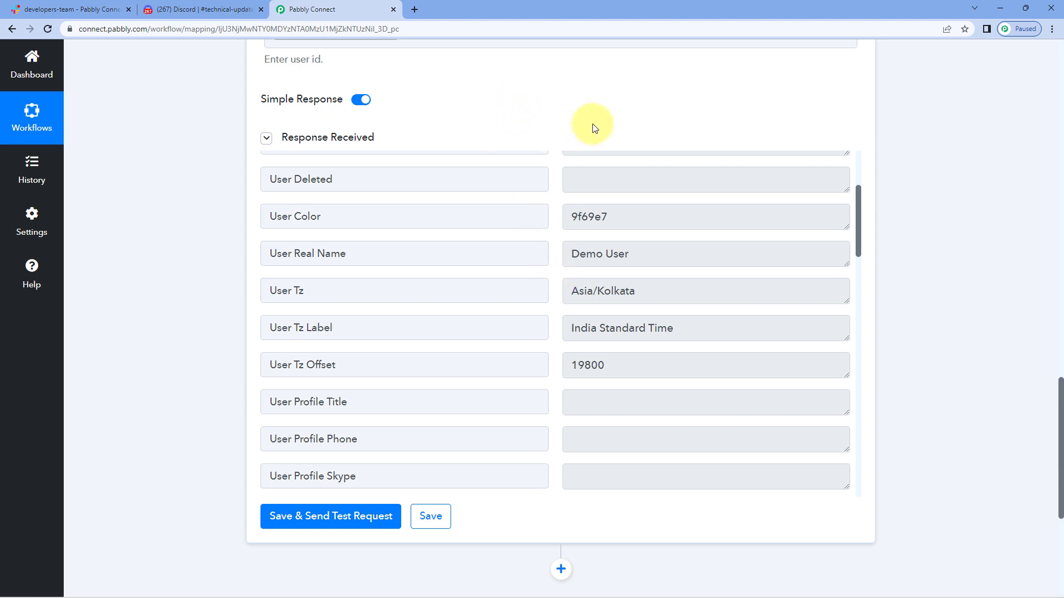
Add an action step below Get User by Id and choose Discord as its app
{"action": "scroll", "coordinate": [589, 134], "scroll_direction": "up", "scroll_amount": 10}
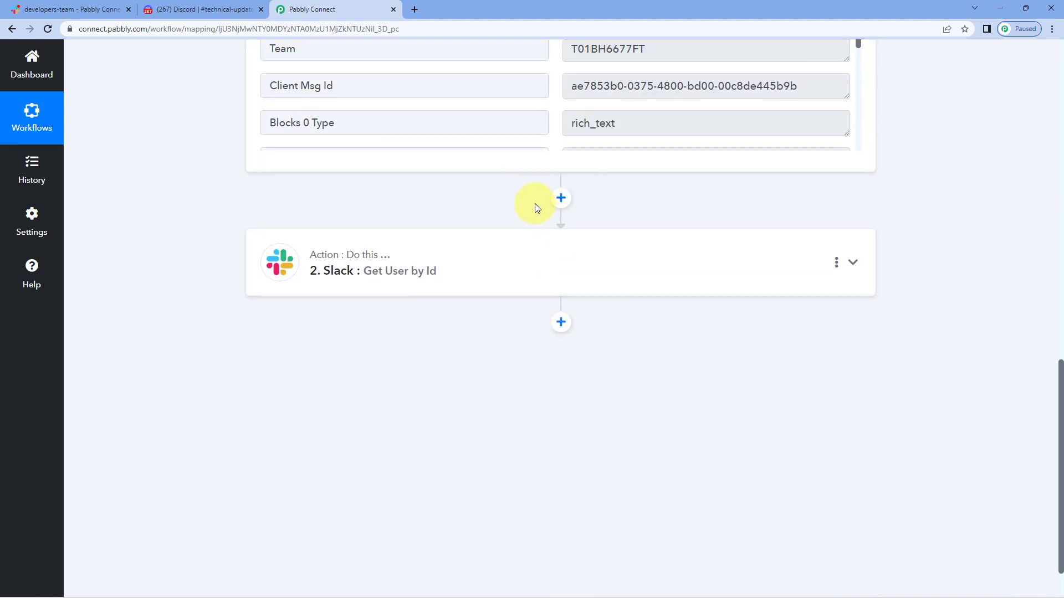
{"action": "scroll", "coordinate": [534, 204], "scroll_direction": "down", "scroll_amount": 2}
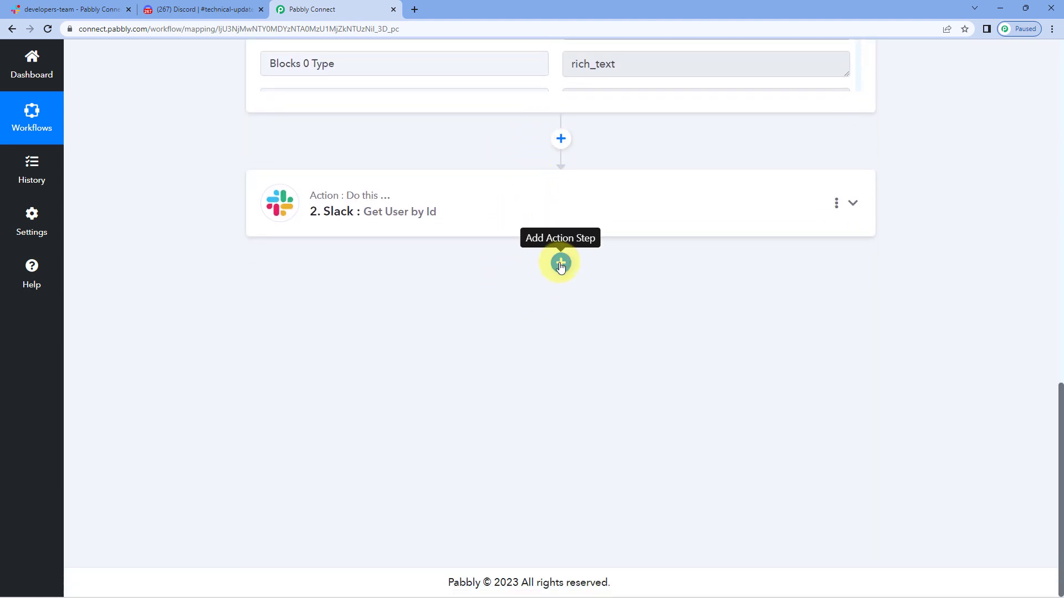
{"action": "left_click", "coordinate": [560, 265]}
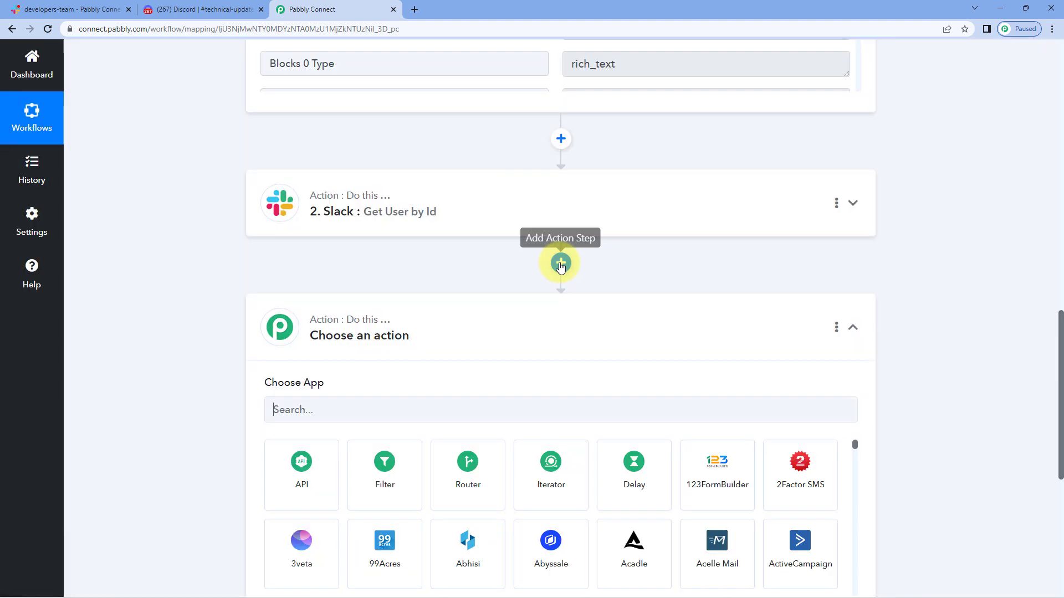
{"action": "scroll", "coordinate": [189, 304], "scroll_direction": "down", "scroll_amount": 3}
{"action": "left_click", "coordinate": [344, 244]}
{"action": "type", "text": "Dis"}
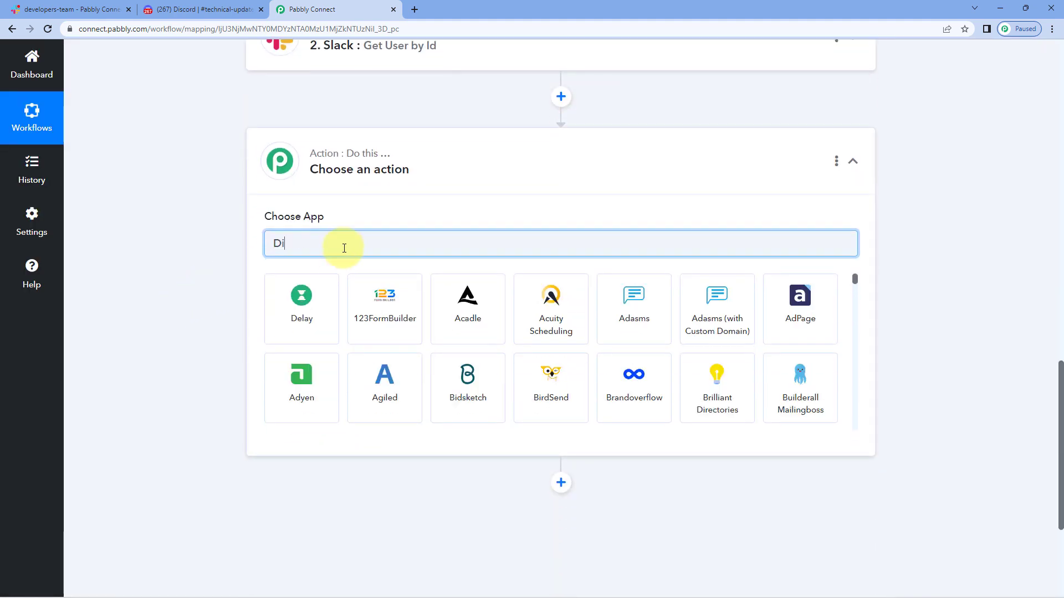
{"action": "left_click", "coordinate": [322, 287]}
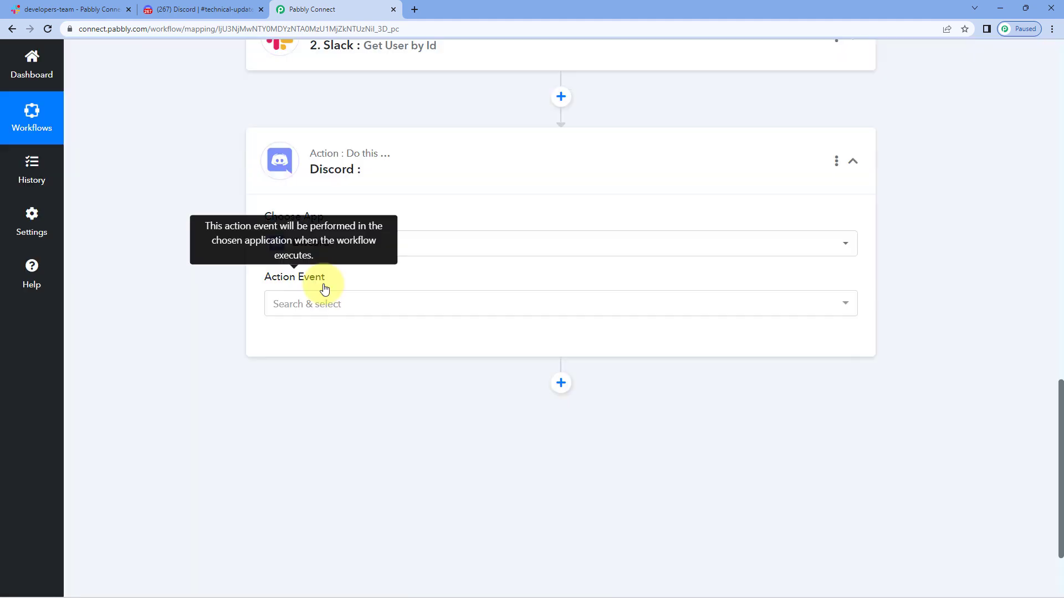
Set the Discord step's action event to Send Channel Message (HTML) and connect the app to show its message fields
{"action": "left_click", "coordinate": [356, 303]}
{"action": "scroll", "coordinate": [232, 311], "scroll_direction": "down", "scroll_amount": 1}
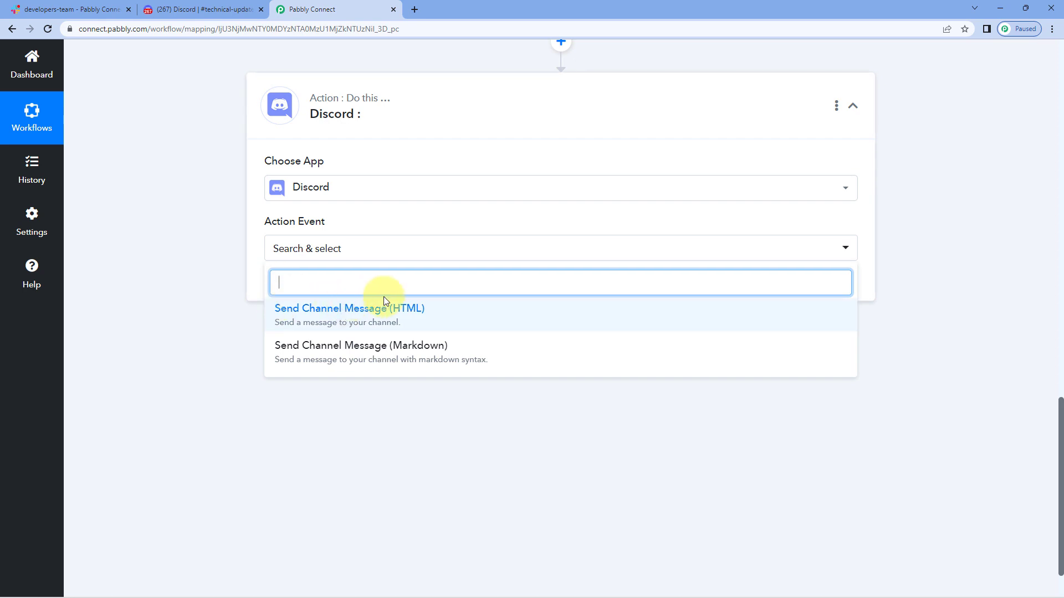
{"action": "left_click", "coordinate": [393, 311]}
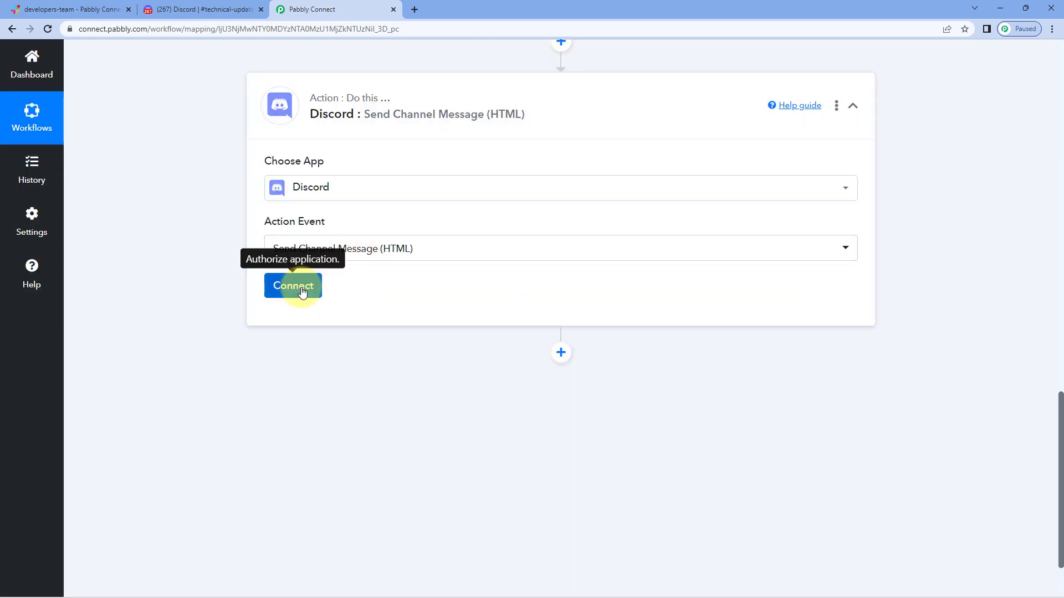
{"action": "left_click", "coordinate": [302, 292]}
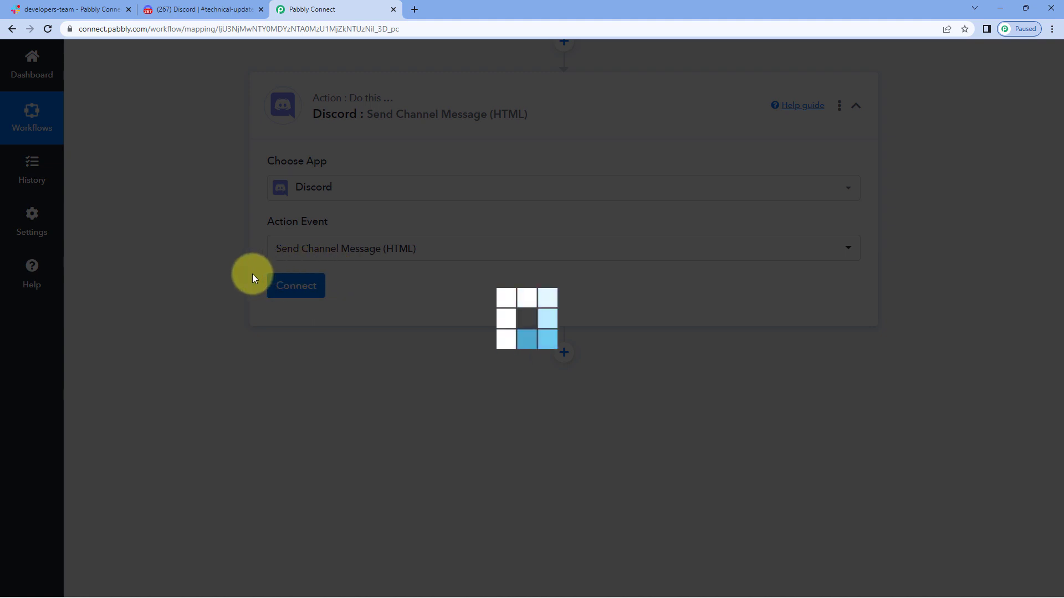
{"action": "scroll", "coordinate": [249, 211], "scroll_direction": "down", "scroll_amount": 1}
{"action": "scroll", "coordinate": [254, 220], "scroll_direction": "down", "scroll_amount": 1}
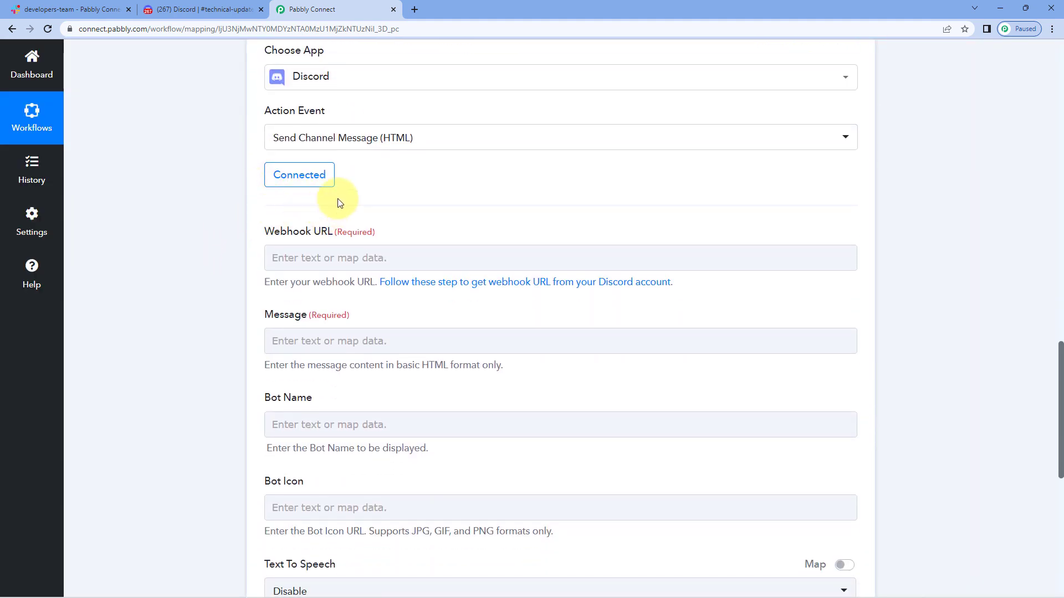
Switch to Discord and create a new webhook in the Pabbly Team server's integration settings
{"action": "scroll", "coordinate": [252, 215], "scroll_direction": "down", "scroll_amount": 1}
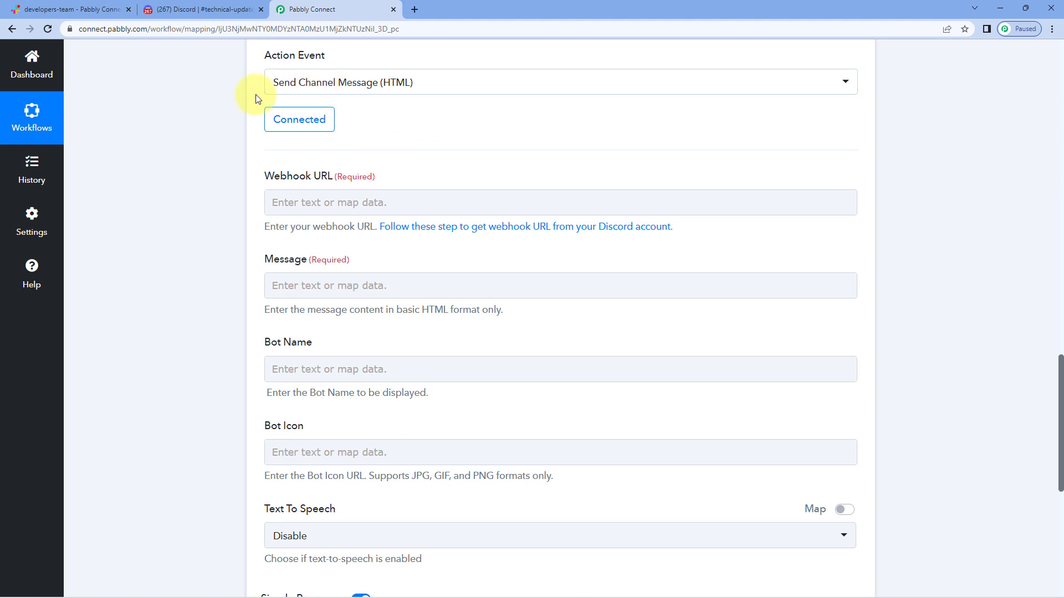
{"action": "left_click", "coordinate": [209, 10]}
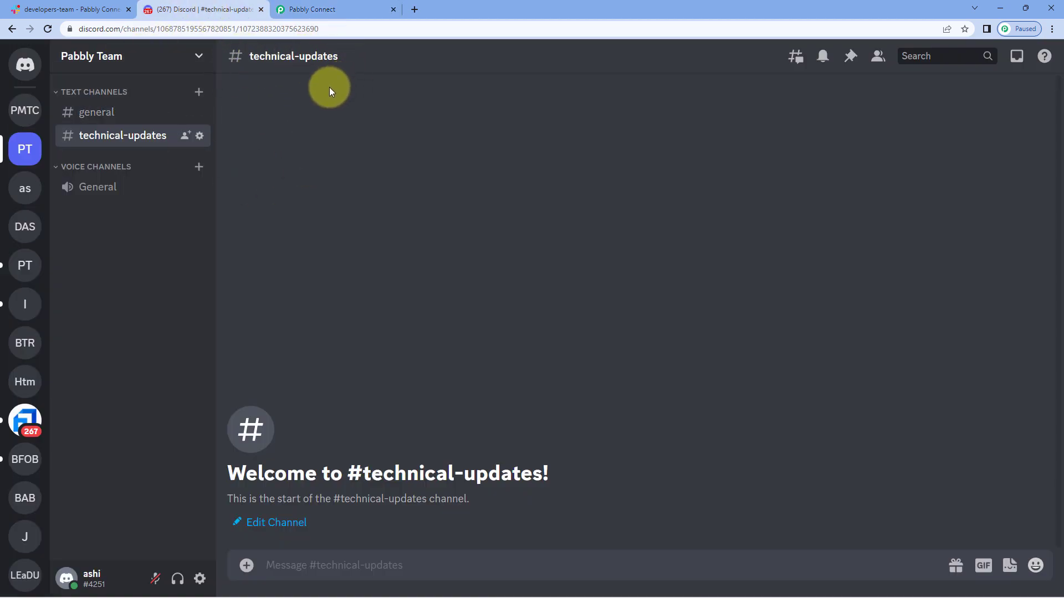
{"action": "left_click", "coordinate": [201, 57]}
{"action": "left_click", "coordinate": [147, 143]}
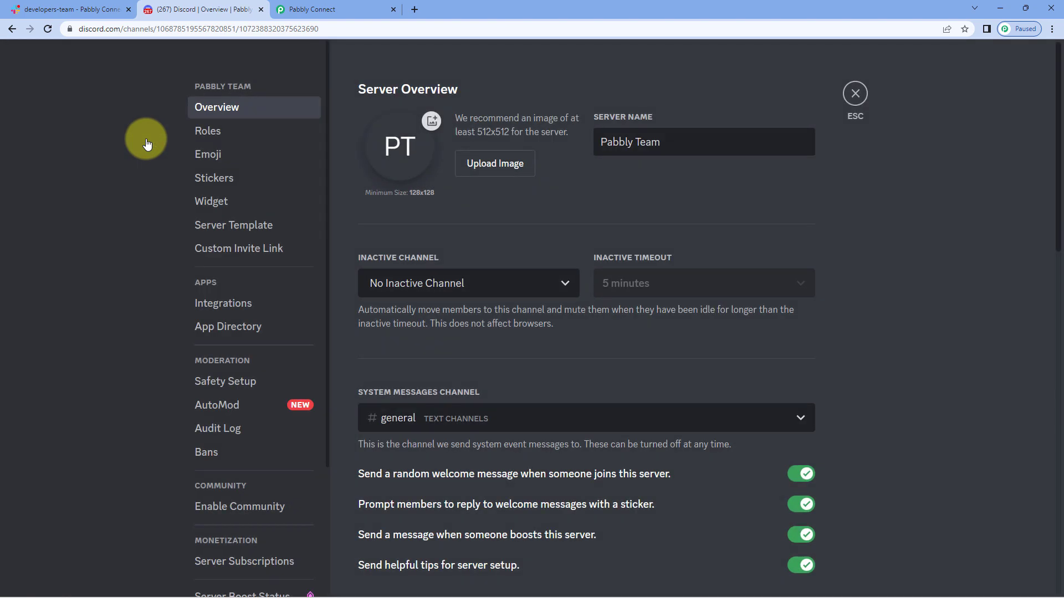
{"action": "left_click", "coordinate": [268, 304]}
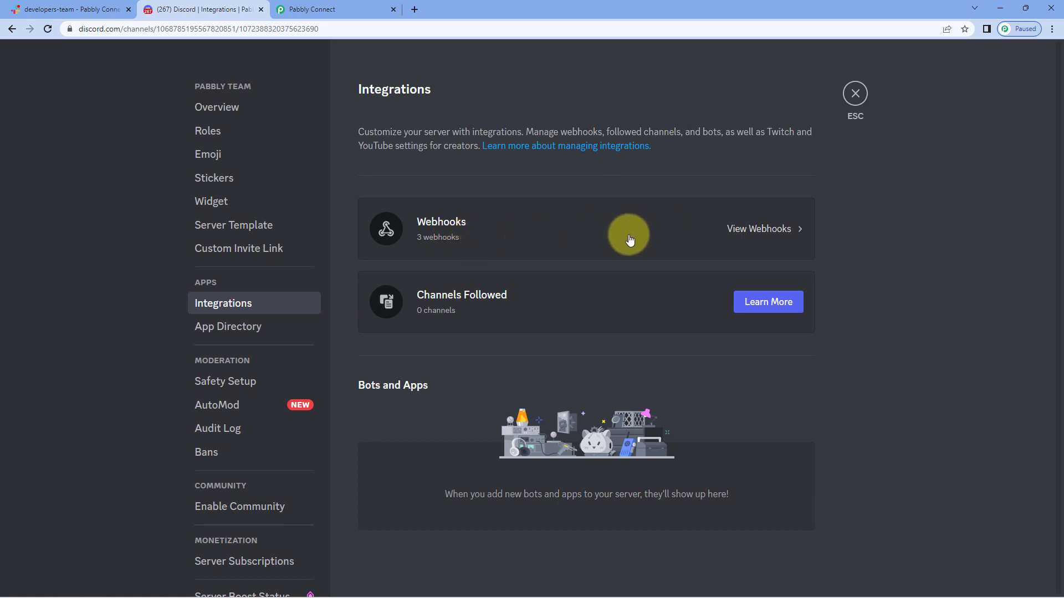
{"action": "left_click", "coordinate": [754, 235]}
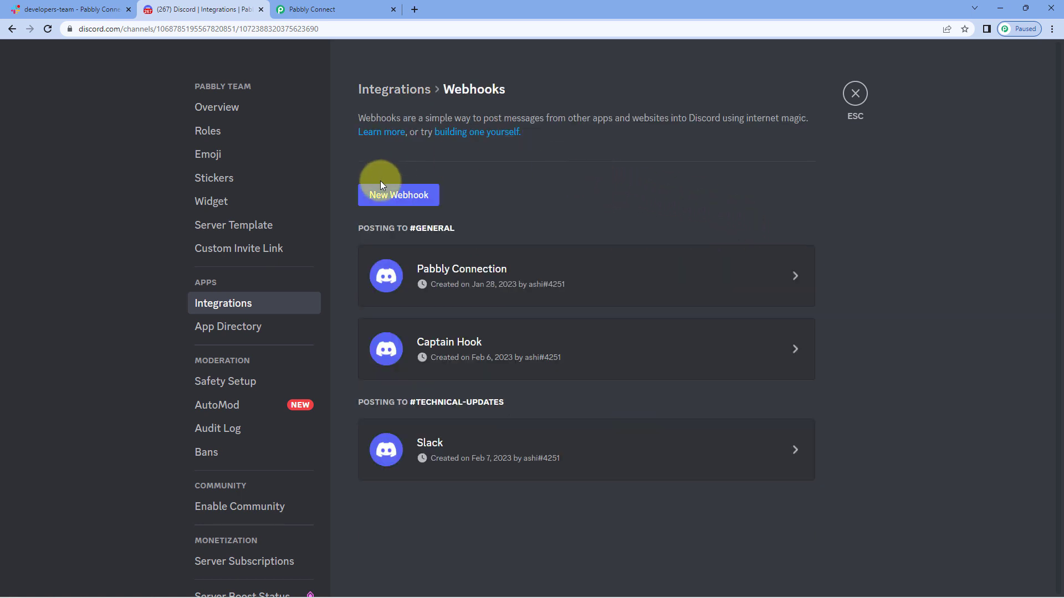
{"action": "left_click", "coordinate": [400, 197]}
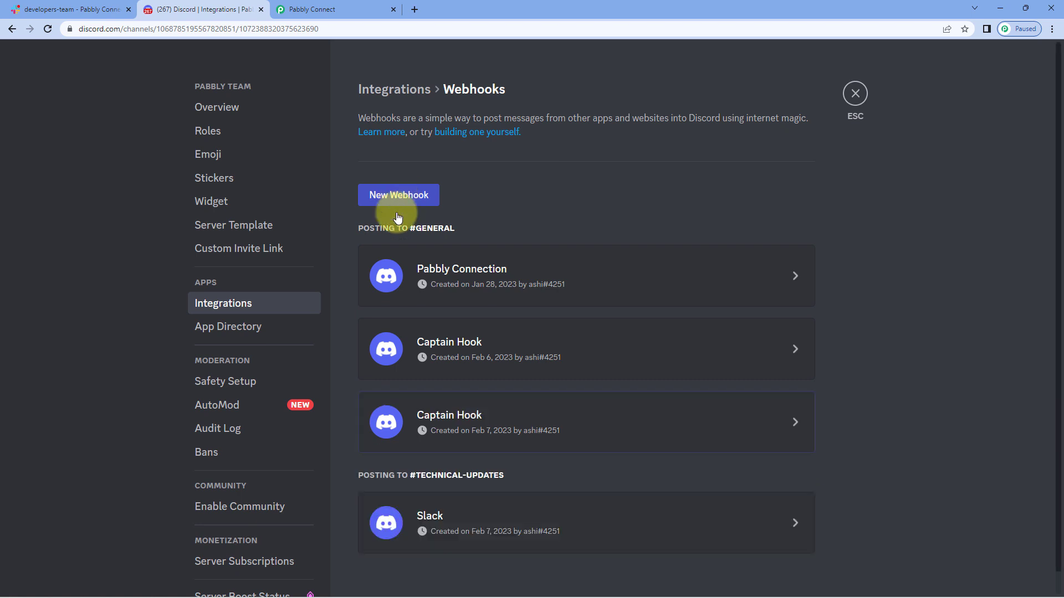
Name the newly created webhook "Slack to Discord", set its channel to #technical-updates, and try to save the changes
{"action": "left_click", "coordinate": [513, 424]}
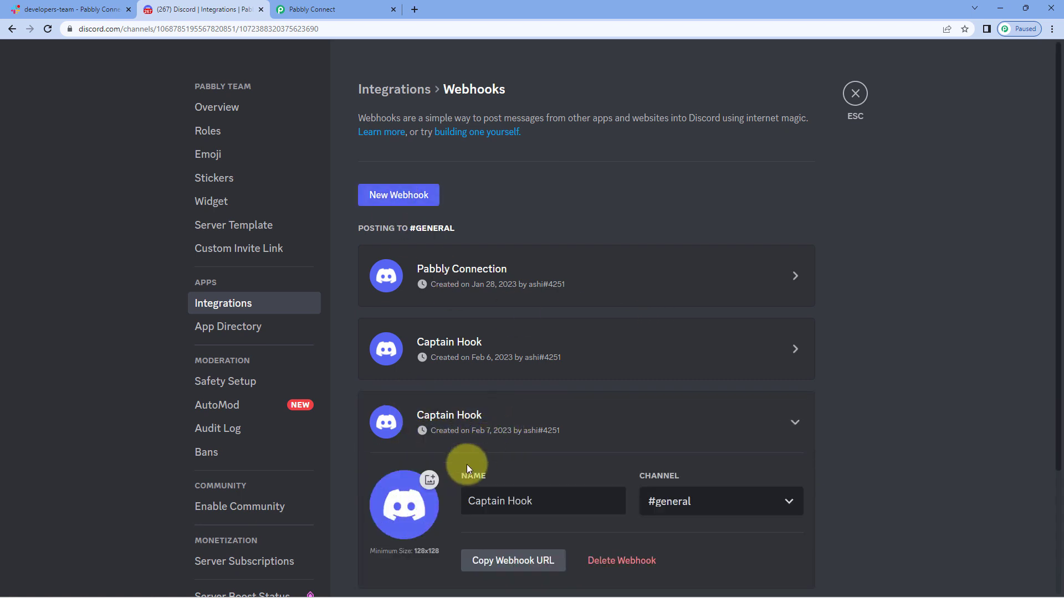
{"action": "scroll", "coordinate": [548, 390], "scroll_direction": "down", "scroll_amount": 1}
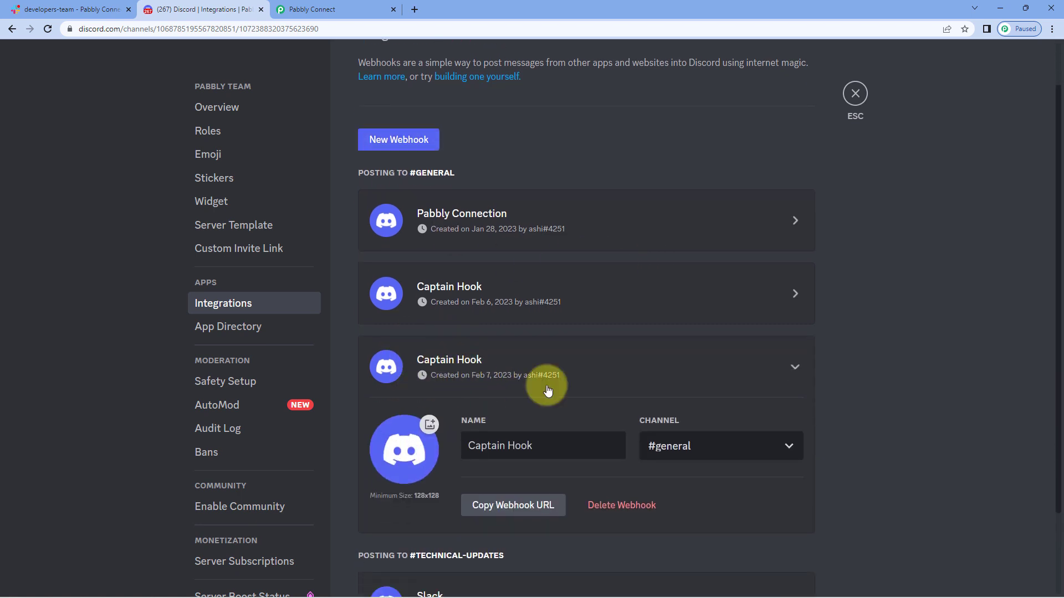
{"action": "triple_click", "coordinate": [542, 445]}
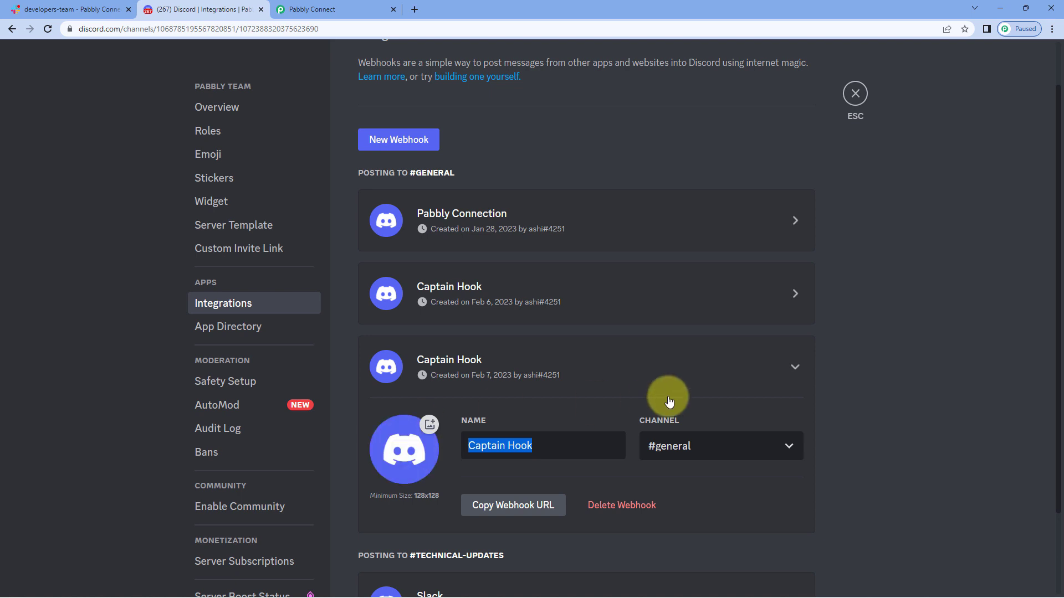
{"action": "type", "text": "Slack to Discord"}
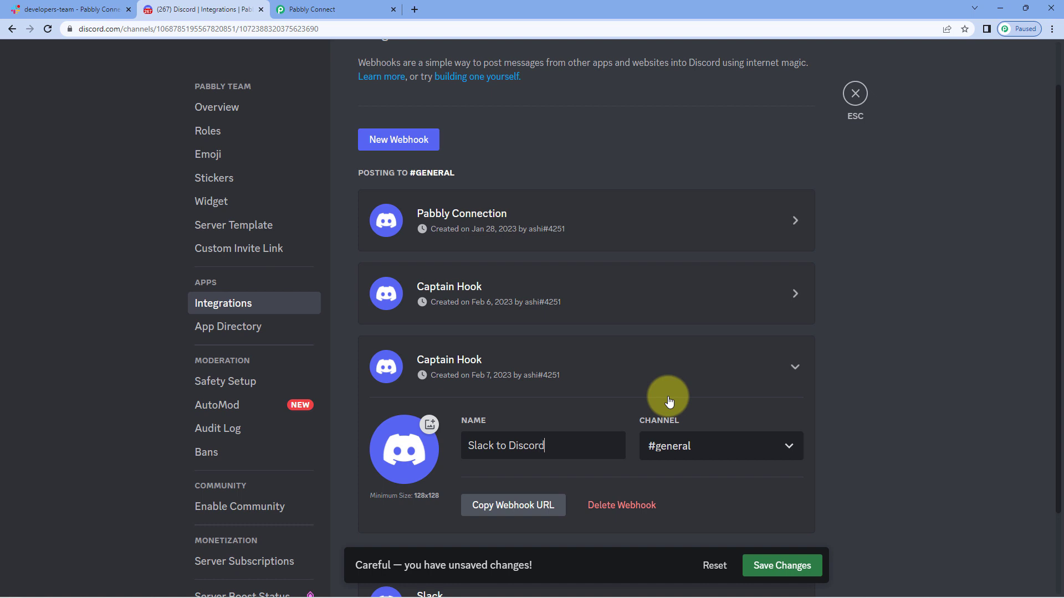
{"action": "scroll", "coordinate": [570, 387], "scroll_direction": "down", "scroll_amount": 1}
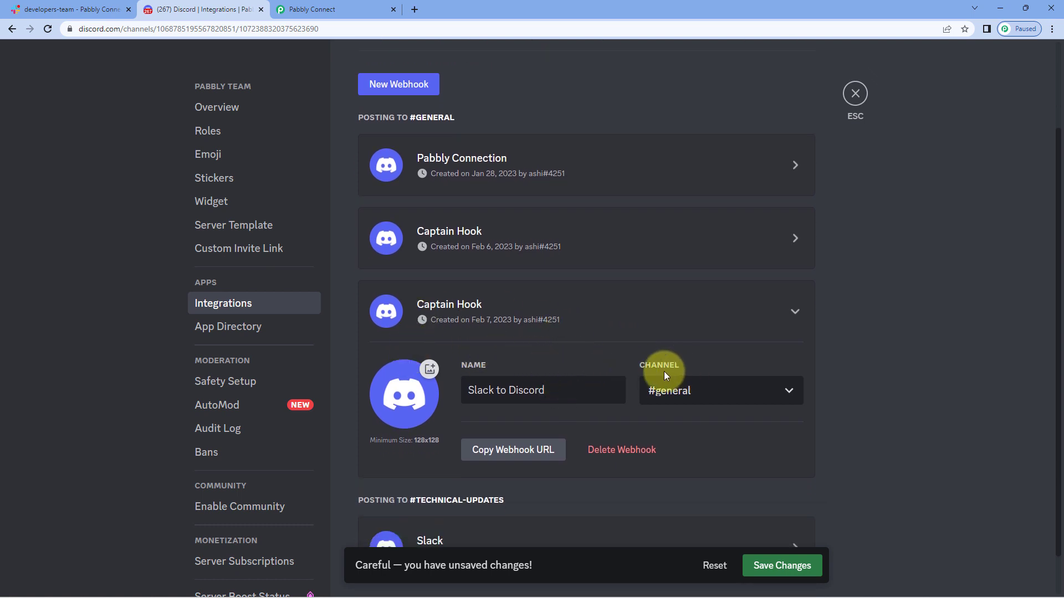
{"action": "left_click", "coordinate": [734, 391]}
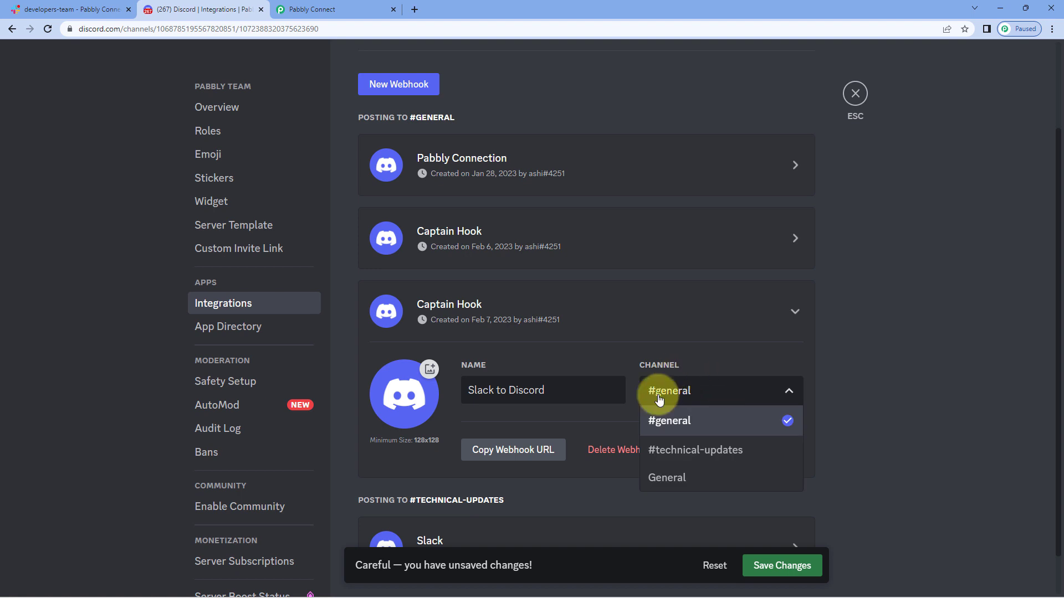
{"action": "left_click", "coordinate": [704, 456]}
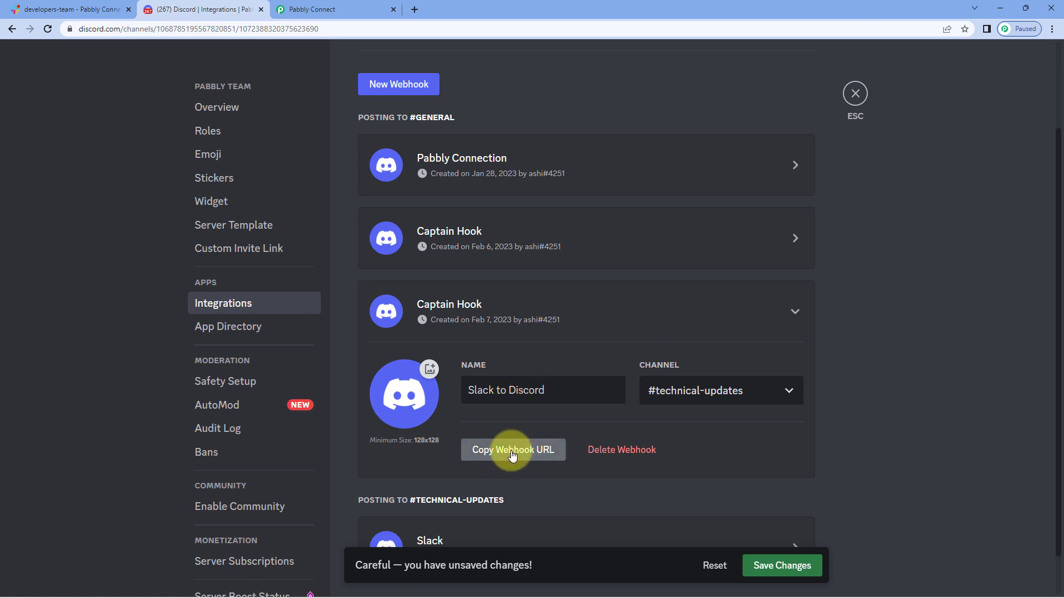
{"action": "left_click", "coordinate": [539, 455]}
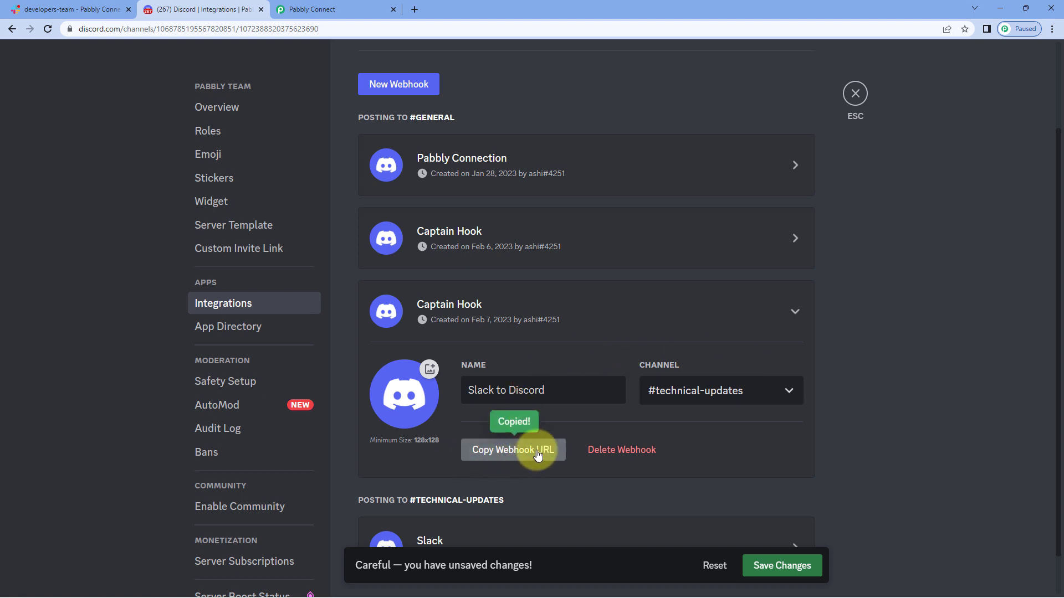
{"action": "left_click", "coordinate": [790, 565]}
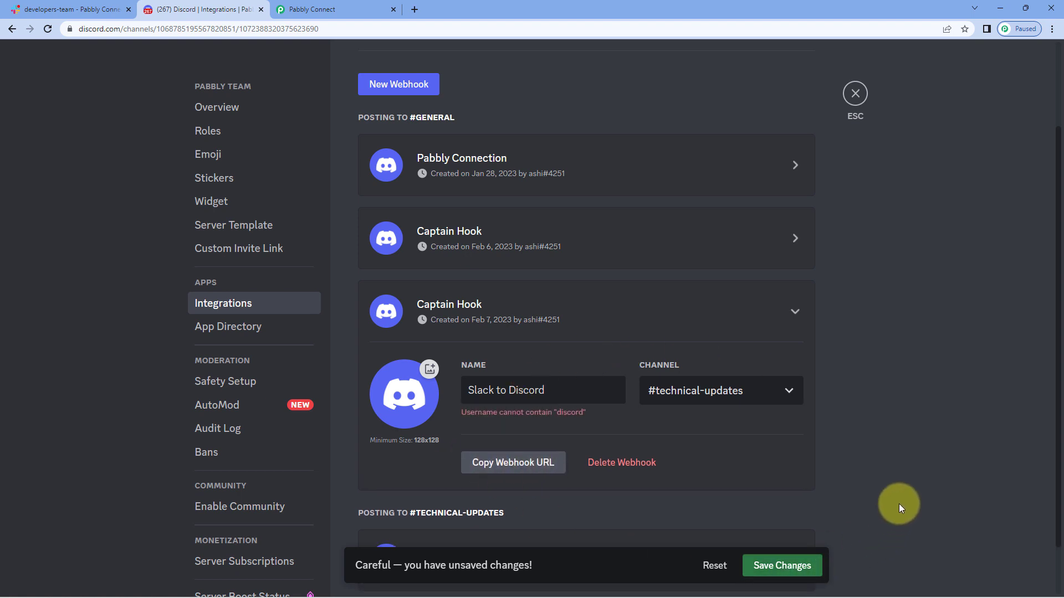
Rename the new #technical-updates webhook as Pabbly and save the changes
{"action": "double_click", "coordinate": [565, 389]}
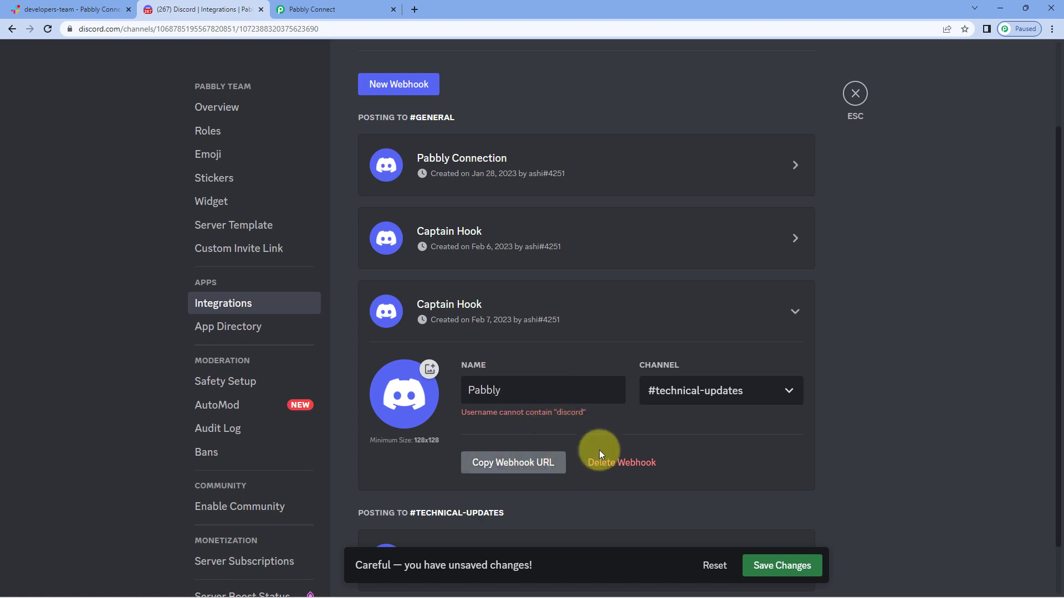
{"action": "left_click", "coordinate": [787, 566]}
{"action": "scroll", "coordinate": [616, 394], "scroll_direction": "down", "scroll_amount": 1}
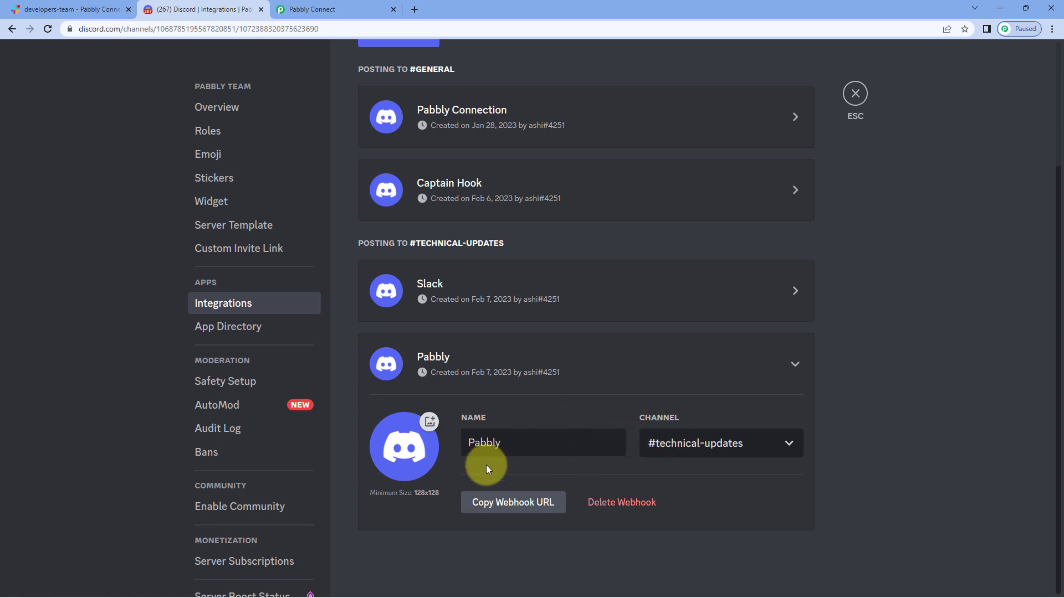
Copy the Pabbly webhook's URL and paste it into the required Webhook URL of the Discord step in Pabbly Connect
{"action": "left_click", "coordinate": [504, 501]}
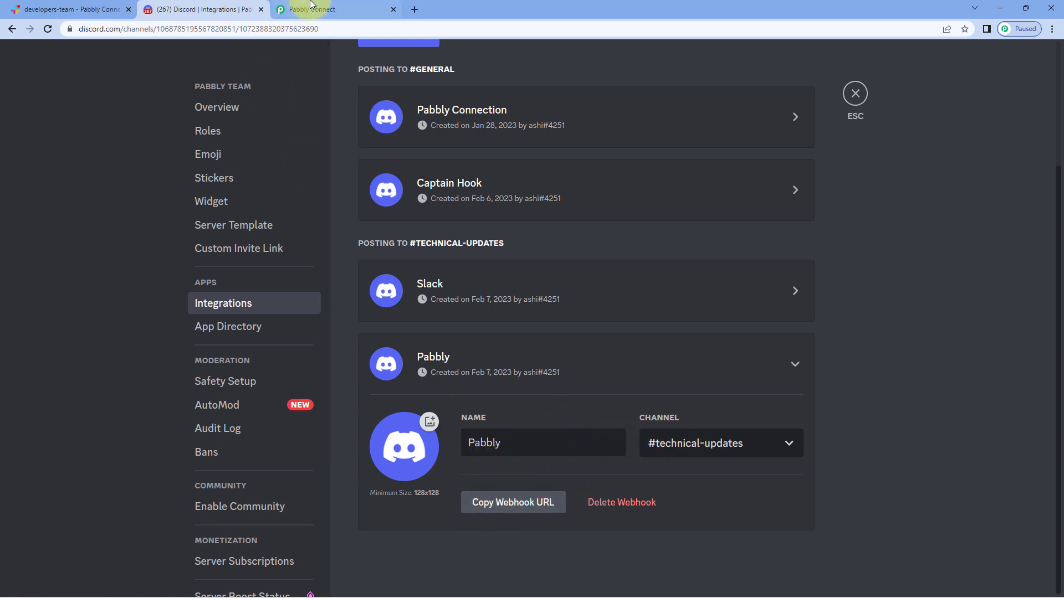
{"action": "left_click", "coordinate": [327, 4]}
{"action": "left_click", "coordinate": [332, 201]}
{"action": "right_click", "coordinate": [330, 202]}
{"action": "left_click", "coordinate": [379, 297]}
{"action": "left_click", "coordinate": [209, 243]}
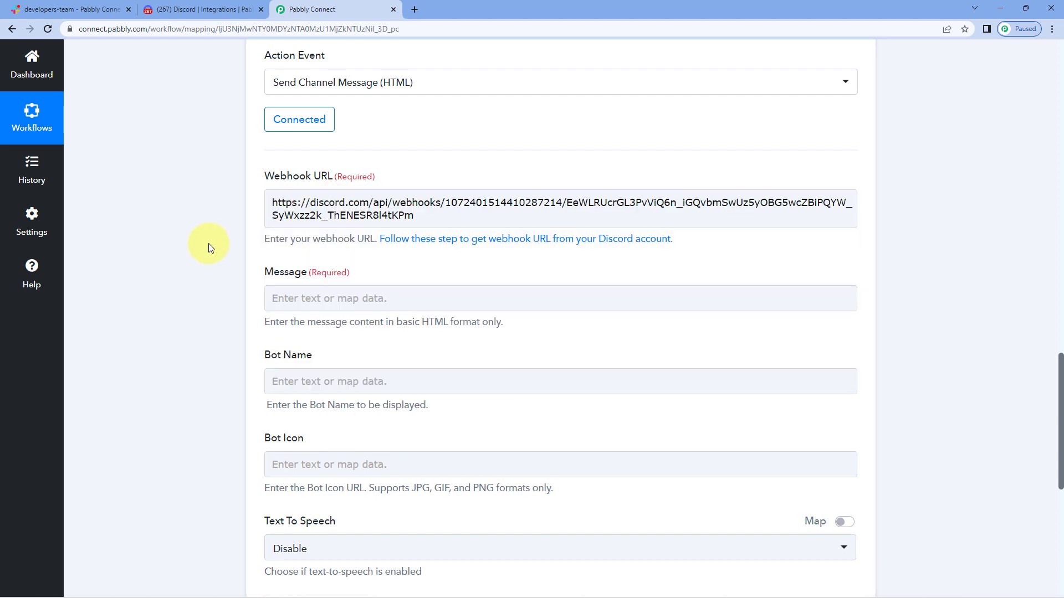
{"action": "left_click", "coordinate": [193, 6]}
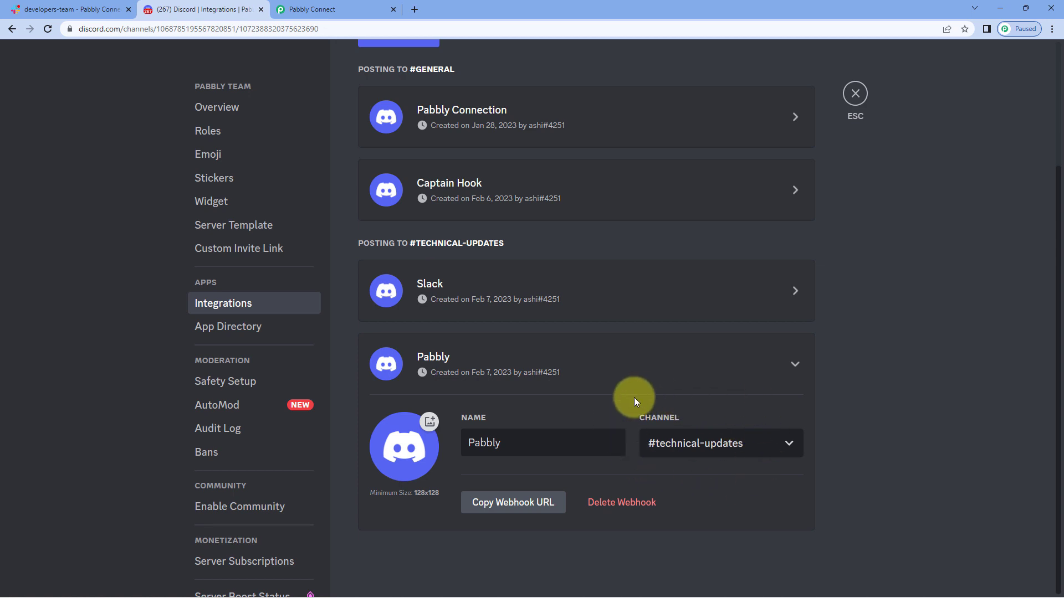
{"action": "left_click", "coordinate": [367, 6]}
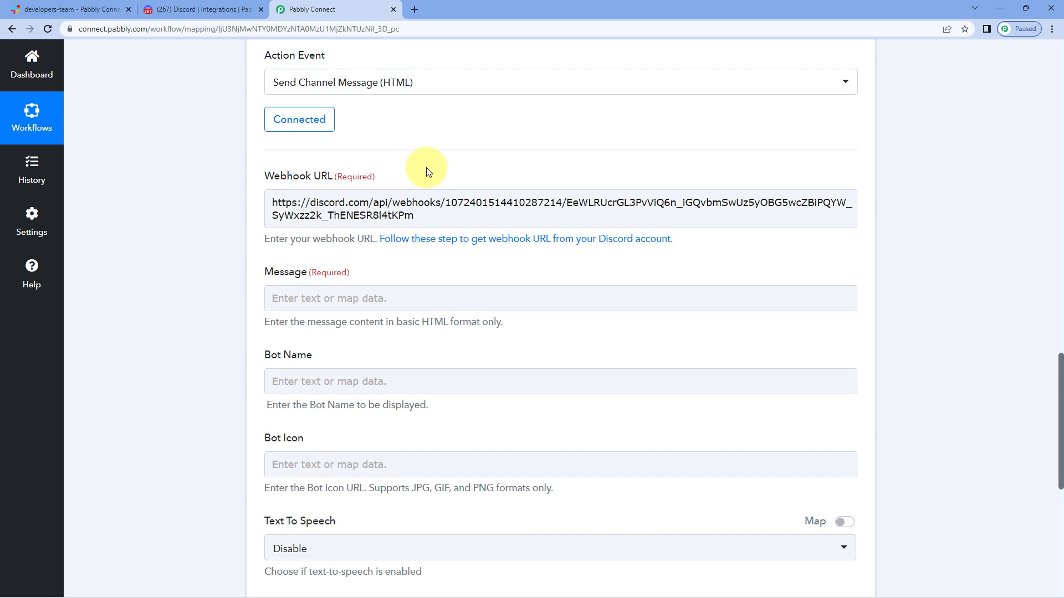
Examine the message Text value in the Slack New Message trigger's response
{"action": "scroll", "coordinate": [189, 165], "scroll_direction": "down", "scroll_amount": 2}
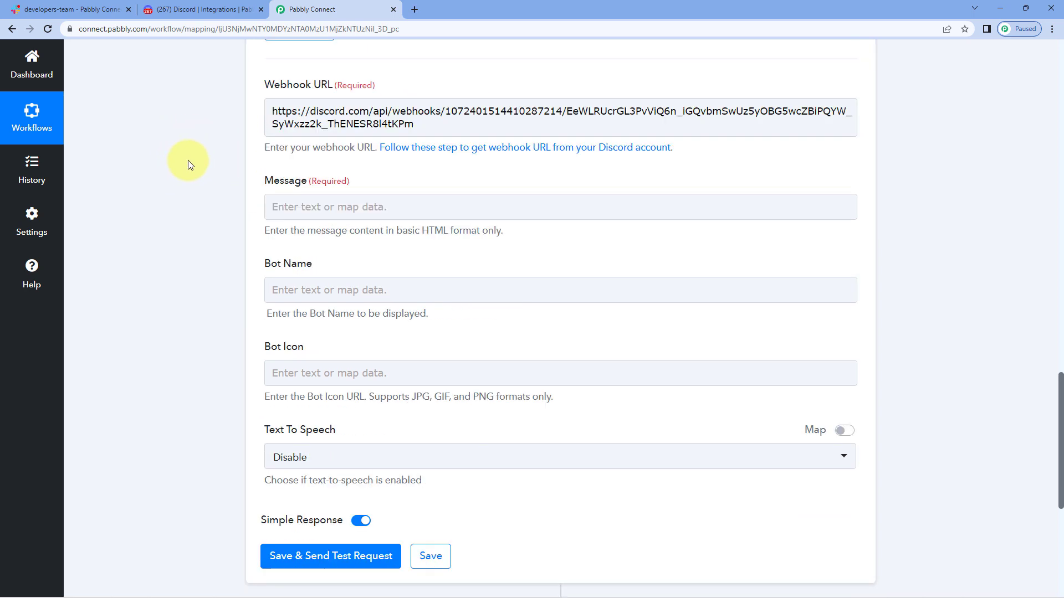
{"action": "scroll", "coordinate": [188, 165], "scroll_direction": "down", "scroll_amount": 2}
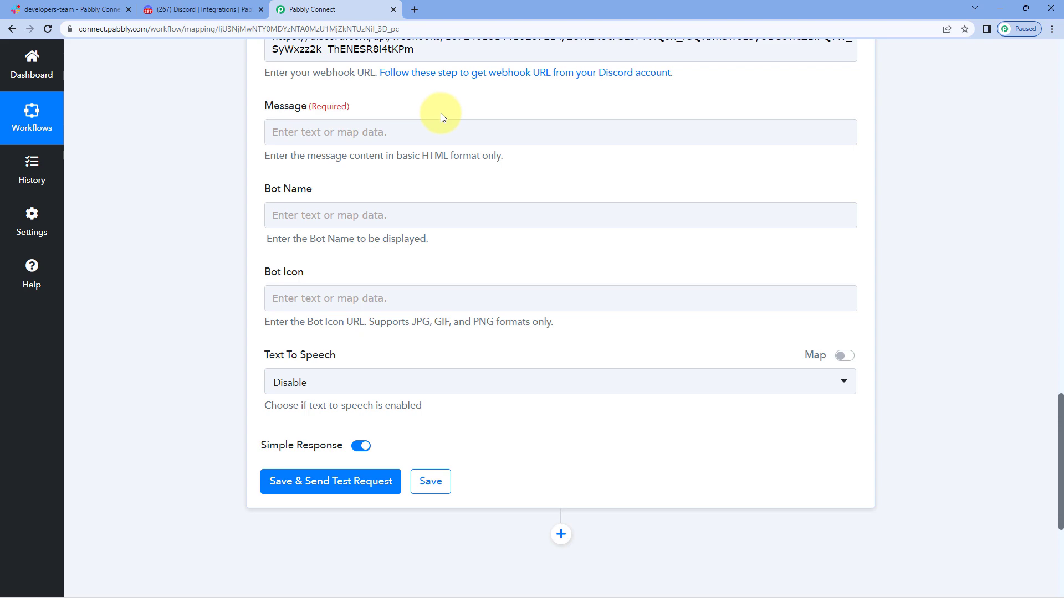
{"action": "scroll", "coordinate": [781, 178], "scroll_direction": "up", "scroll_amount": 14}
{"action": "scroll", "coordinate": [544, 185], "scroll_direction": "up", "scroll_amount": 3}
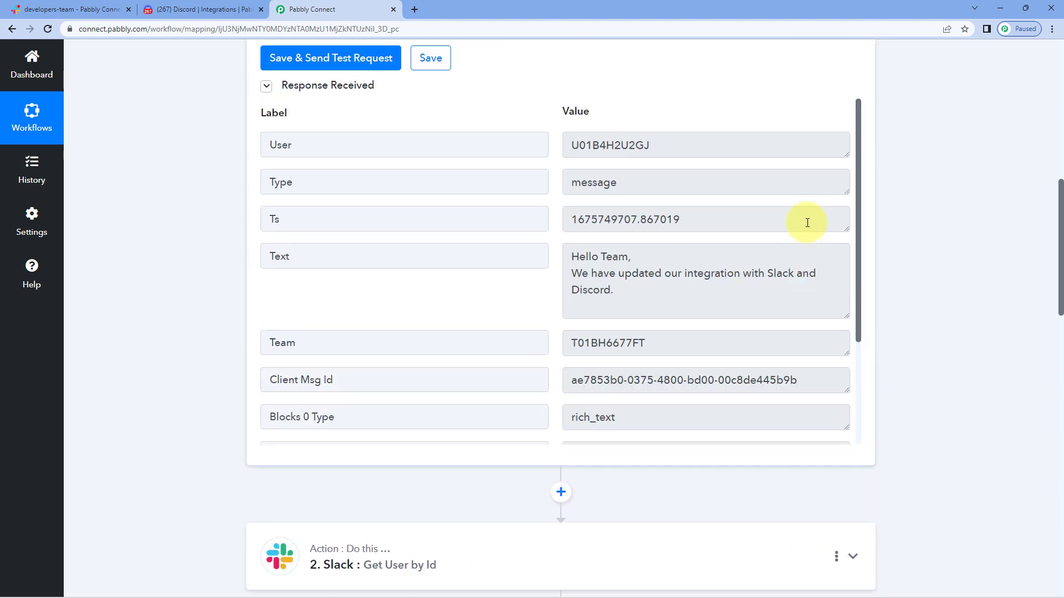
{"action": "scroll", "coordinate": [544, 166], "scroll_direction": "down", "scroll_amount": 2}
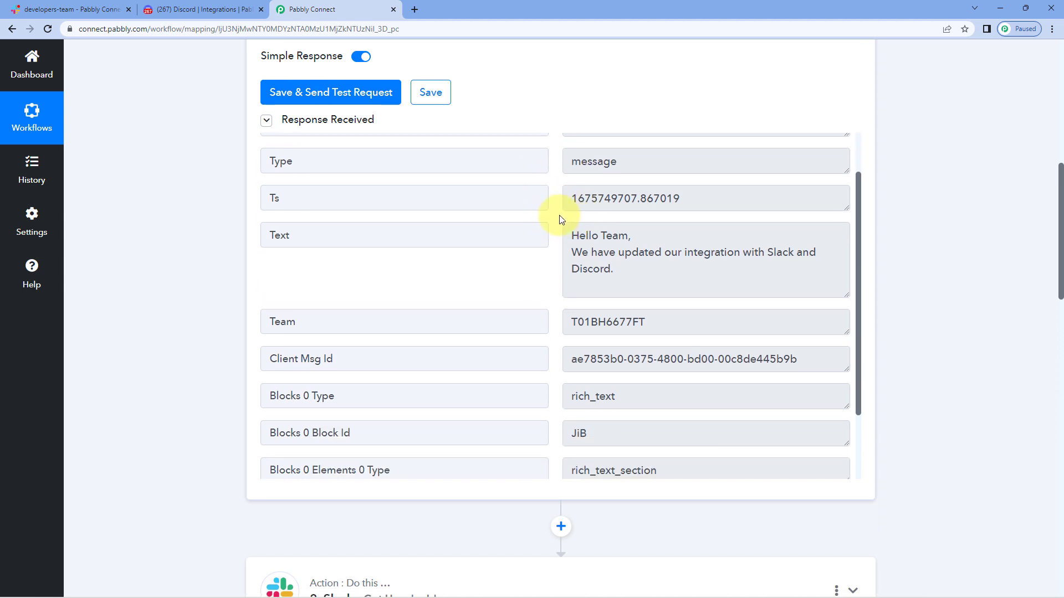
{"action": "left_click_drag", "start_coordinate": [570, 231], "coordinate": [627, 274]}
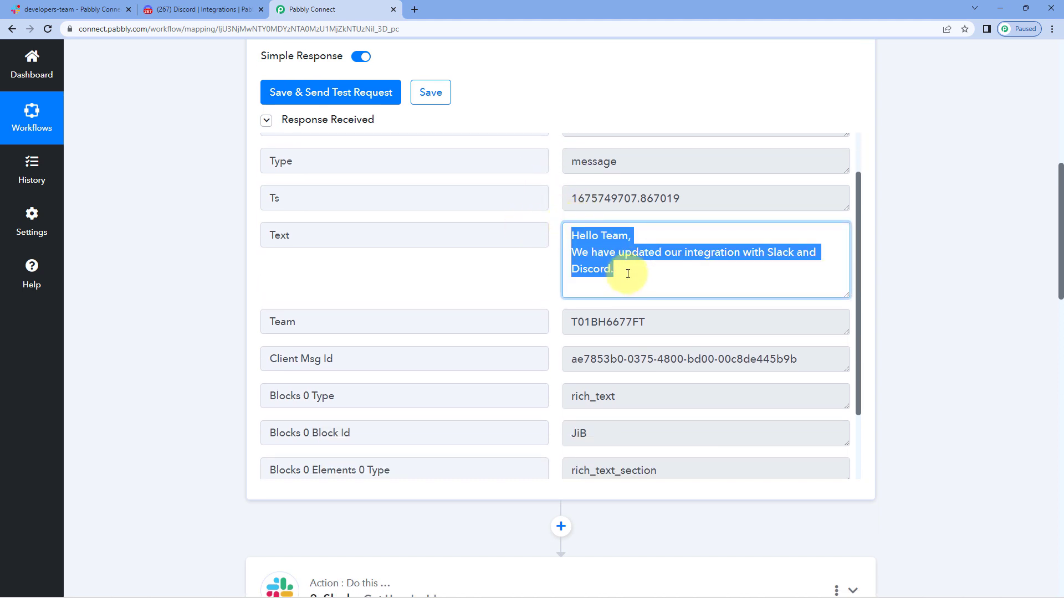
{"action": "left_click", "coordinate": [626, 269]}
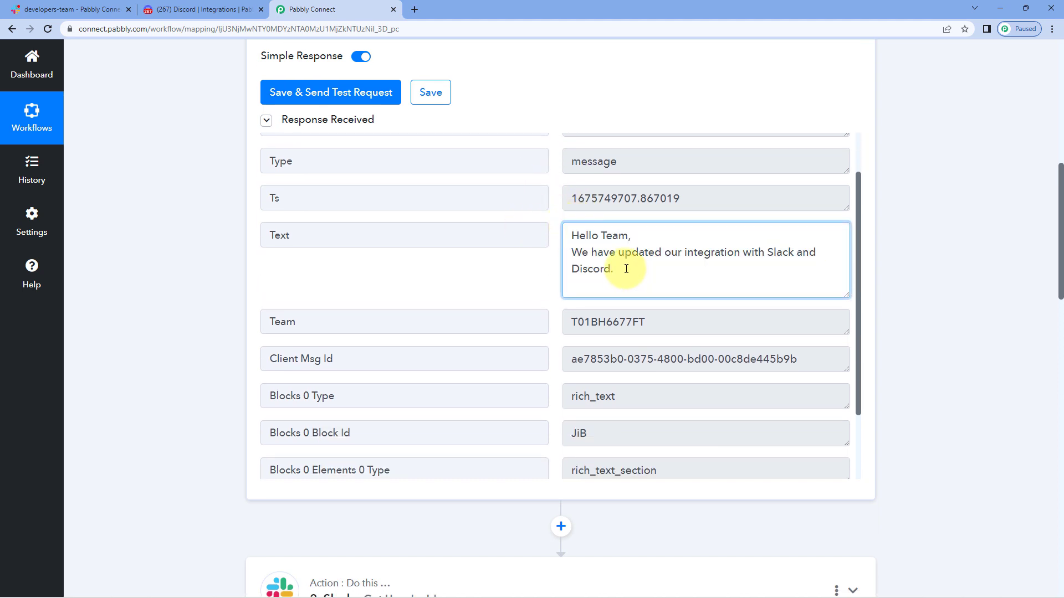
{"action": "left_click_drag", "start_coordinate": [632, 268], "coordinate": [556, 220]}
{"action": "scroll", "coordinate": [222, 283], "scroll_direction": "down", "scroll_amount": 5}
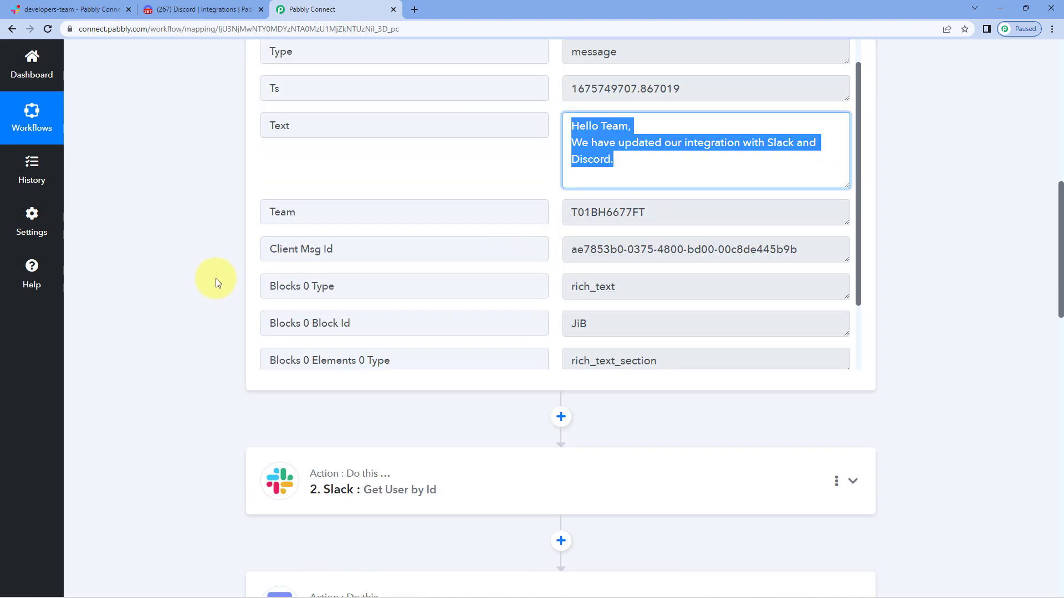
{"action": "scroll", "coordinate": [208, 233], "scroll_direction": "down", "scroll_amount": 10}
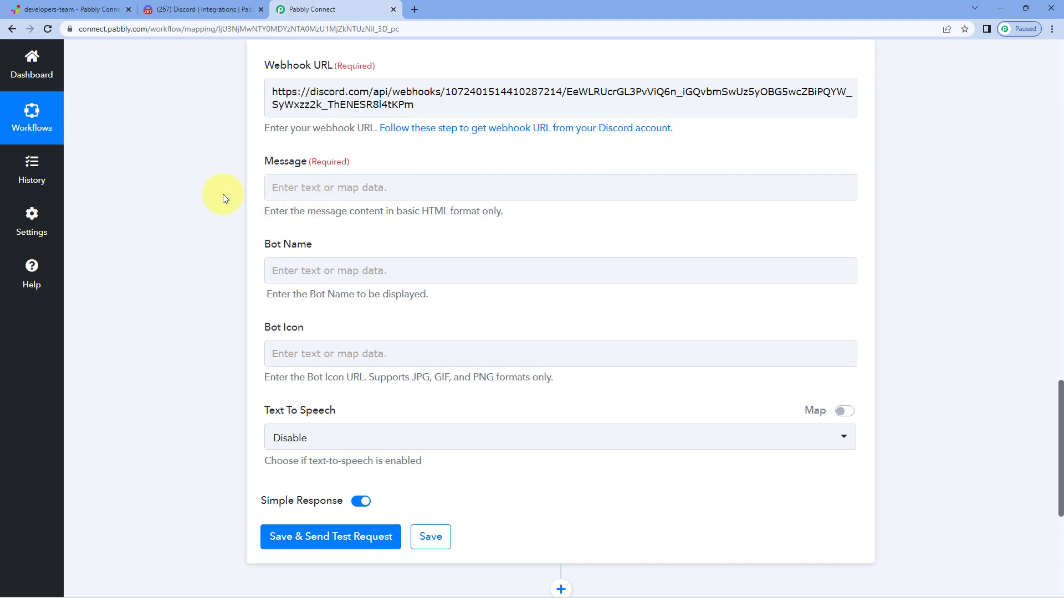
Map the Discord step's required Message to the Text value from the Slack New Message trigger
{"action": "scroll", "coordinate": [222, 194], "scroll_direction": "down", "scroll_amount": 1}
{"action": "left_click", "coordinate": [310, 132]}
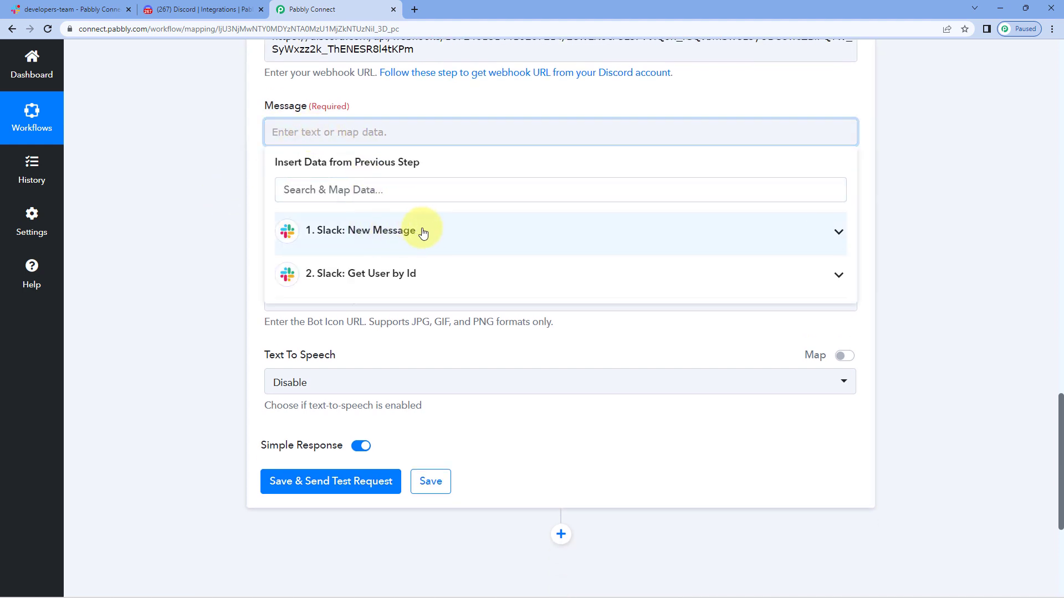
{"action": "left_click", "coordinate": [452, 221]}
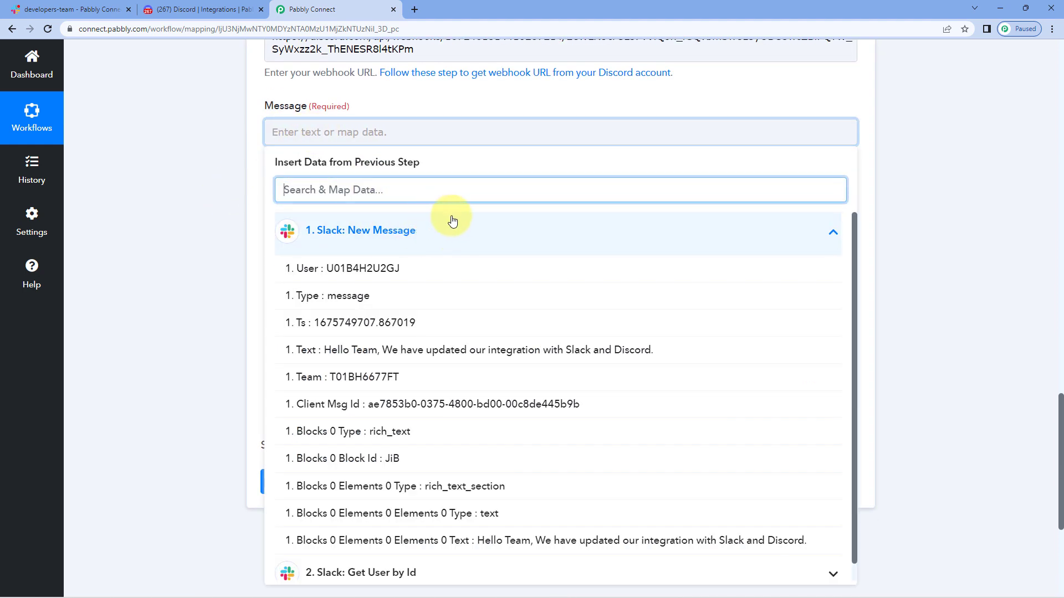
{"action": "left_click", "coordinate": [363, 356]}
{"action": "left_click", "coordinate": [222, 141]}
{"action": "left_click", "coordinate": [513, 174]}
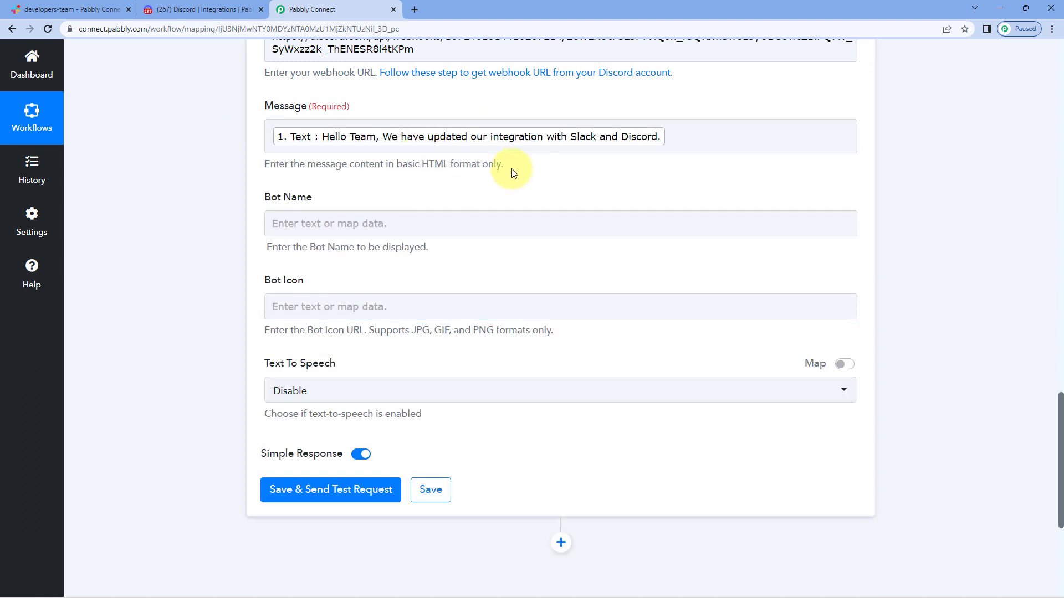
Prefix the mapped Text value in the Discord step's Message with "New message on Slack:"
{"action": "left_click", "coordinate": [273, 137]}
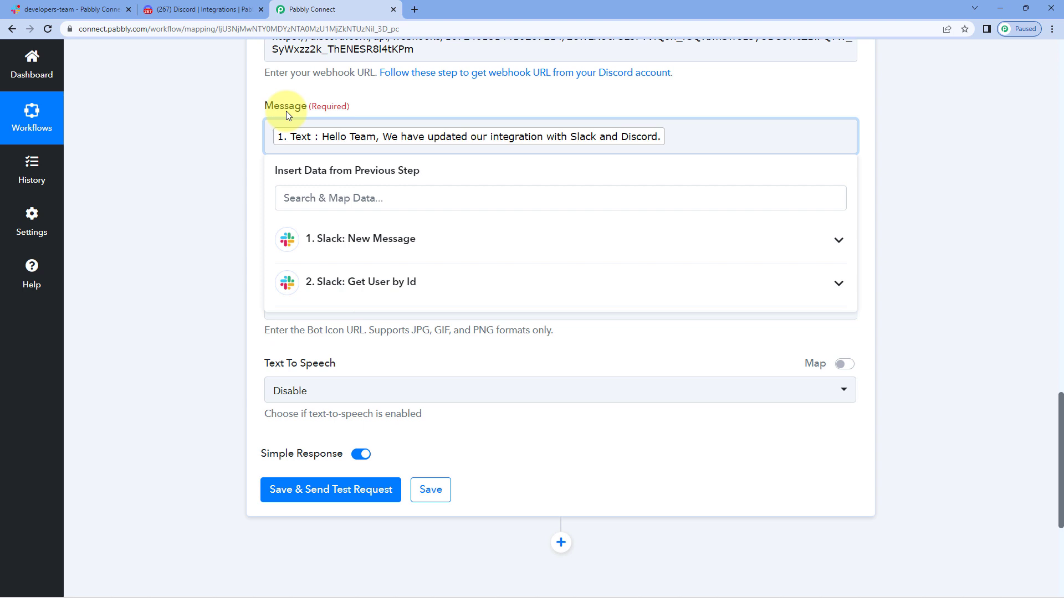
{"action": "type", "text": "new m"}
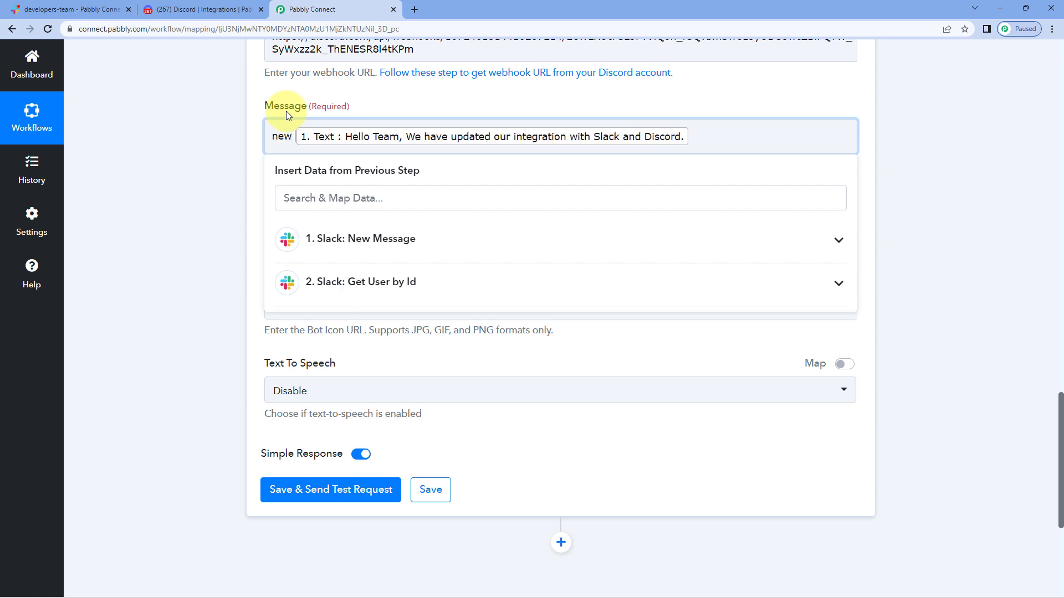
{"action": "type", "text": "essage on "}
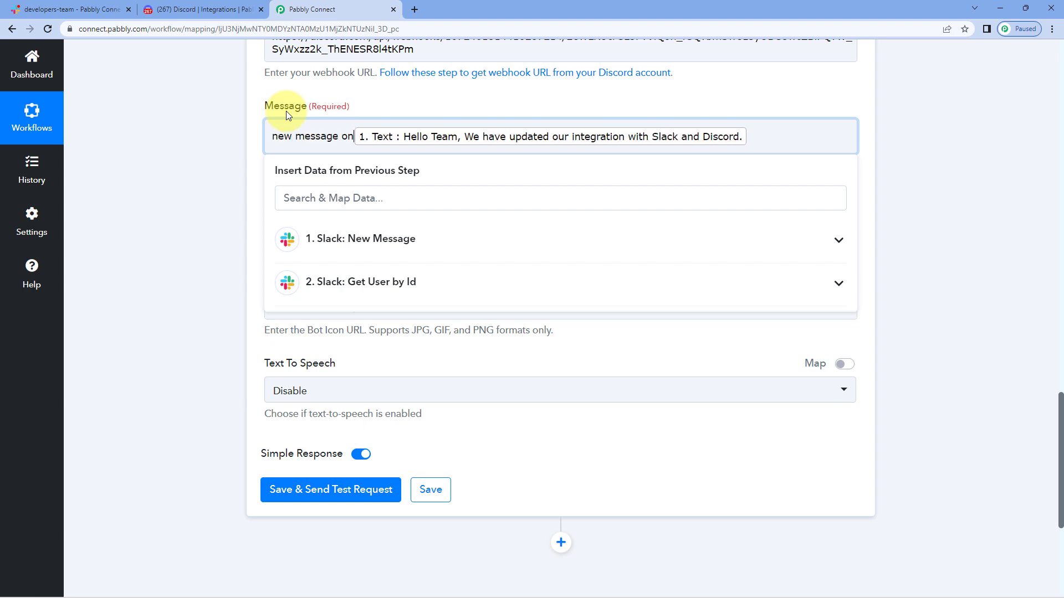
{"action": "type", "text": "Slack:"}
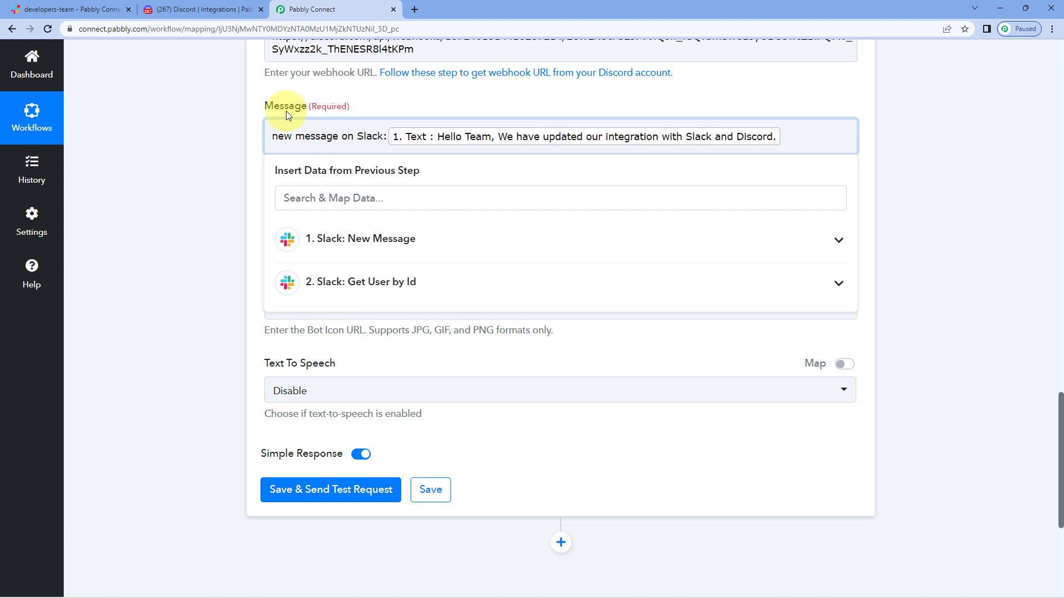
{"action": "key", "text": "Delete"}
{"action": "type", "text": "N"}
{"action": "left_click", "coordinate": [244, 117]}
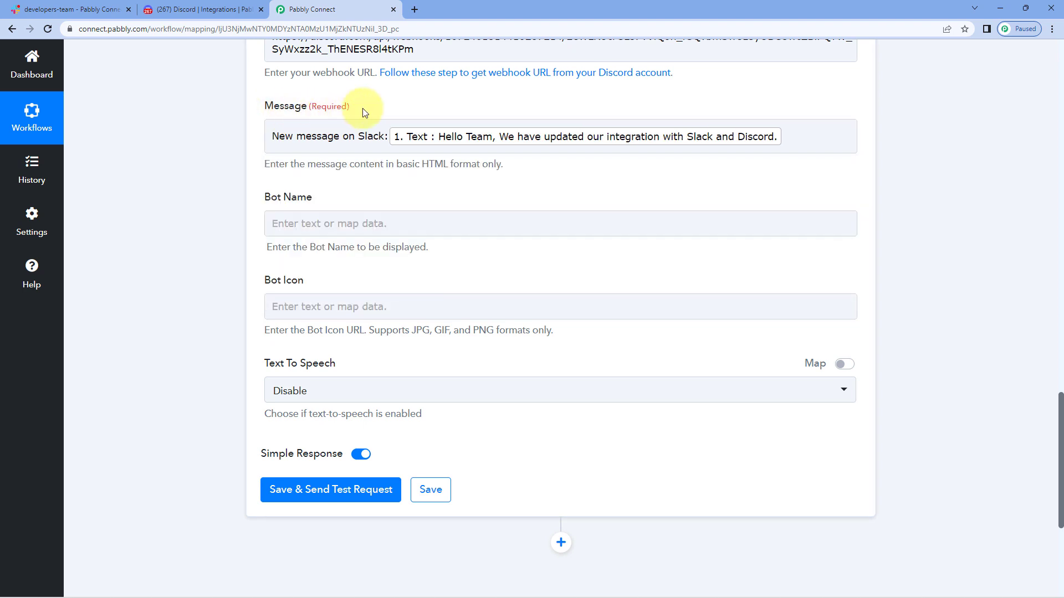
Remove the "New message on Slack:" prefix from the Discord step's Message, keeping only the mapped Text value
{"action": "left_click_drag", "start_coordinate": [389, 139], "coordinate": [264, 142]}
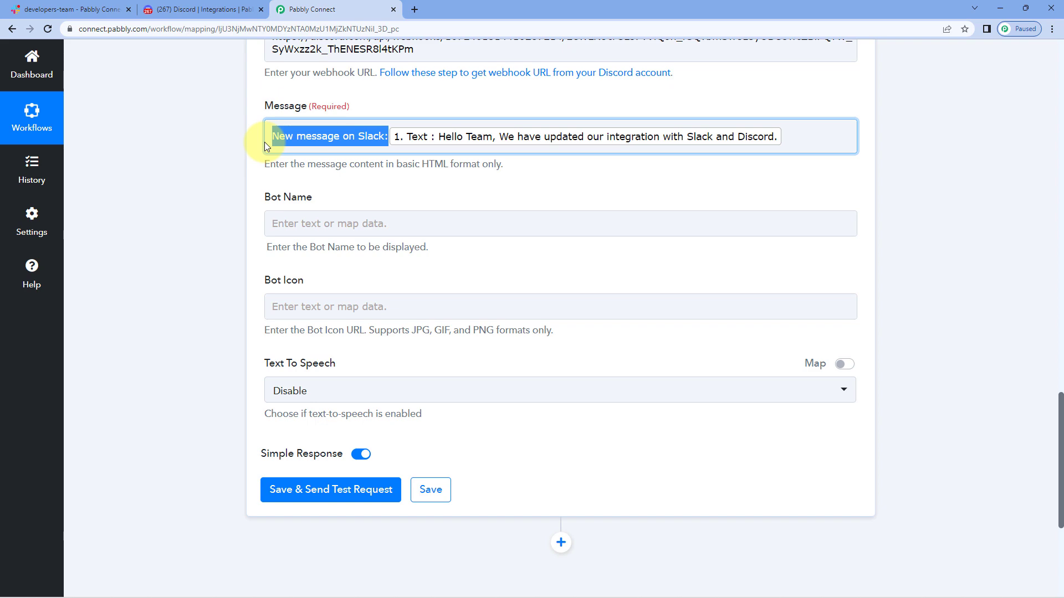
{"action": "key", "text": "BackSpace"}
{"action": "left_click", "coordinate": [346, 95]}
Review the Slack New Message trigger setup and the technical-updates channel in Discord, then return to the workflow in Pabbly Connect
{"action": "scroll", "coordinate": [563, 116], "scroll_direction": "up", "scroll_amount": 7}
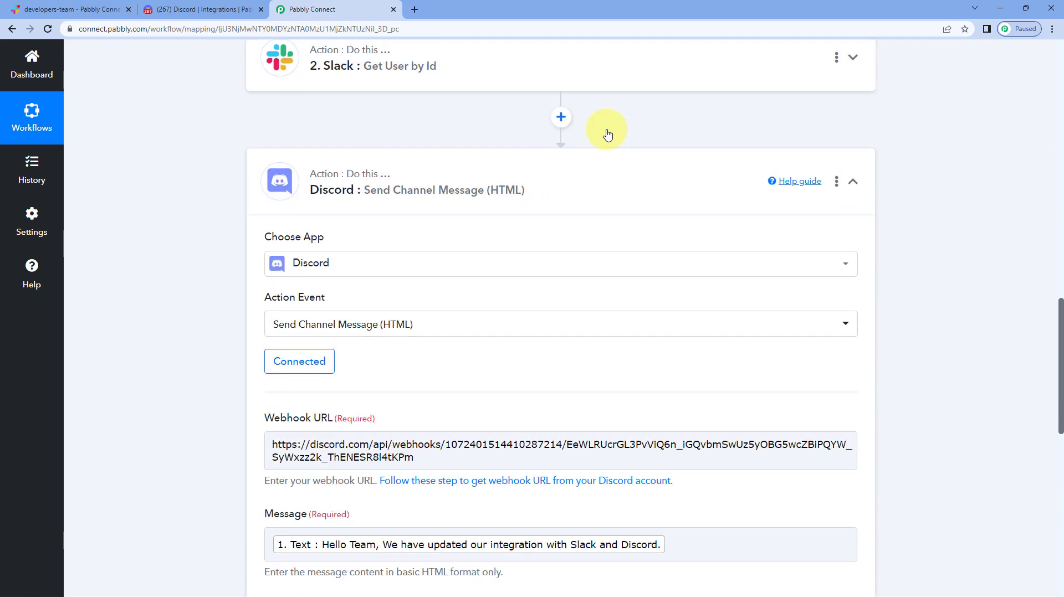
{"action": "scroll", "coordinate": [607, 134], "scroll_direction": "up", "scroll_amount": 15}
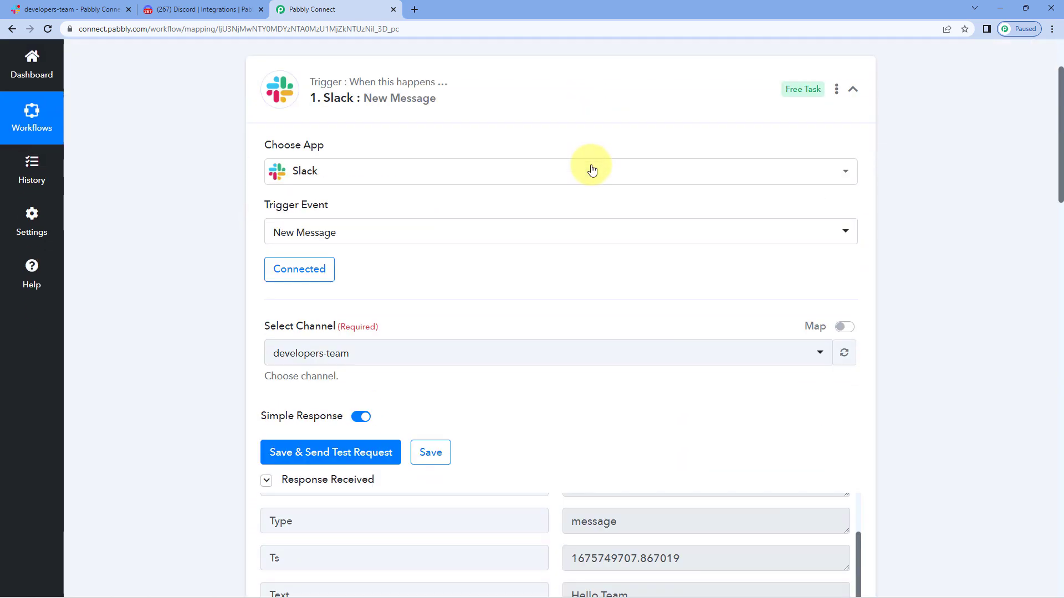
{"action": "scroll", "coordinate": [592, 170], "scroll_direction": "down", "scroll_amount": 20}
{"action": "scroll", "coordinate": [140, 149], "scroll_direction": "down", "scroll_amount": 7}
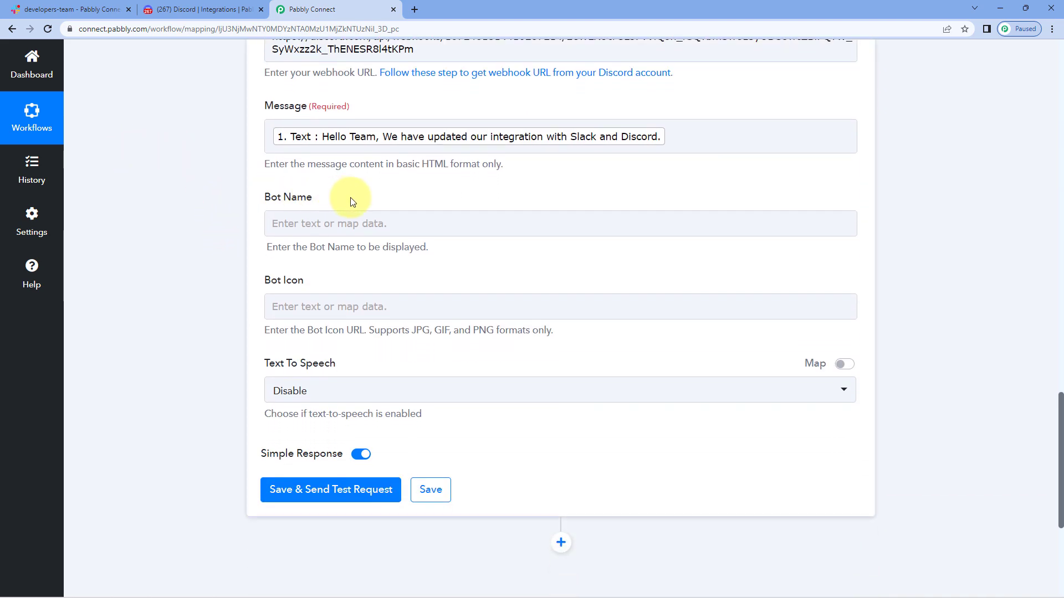
{"action": "left_click", "coordinate": [213, 10]}
{"action": "left_click", "coordinate": [862, 95]}
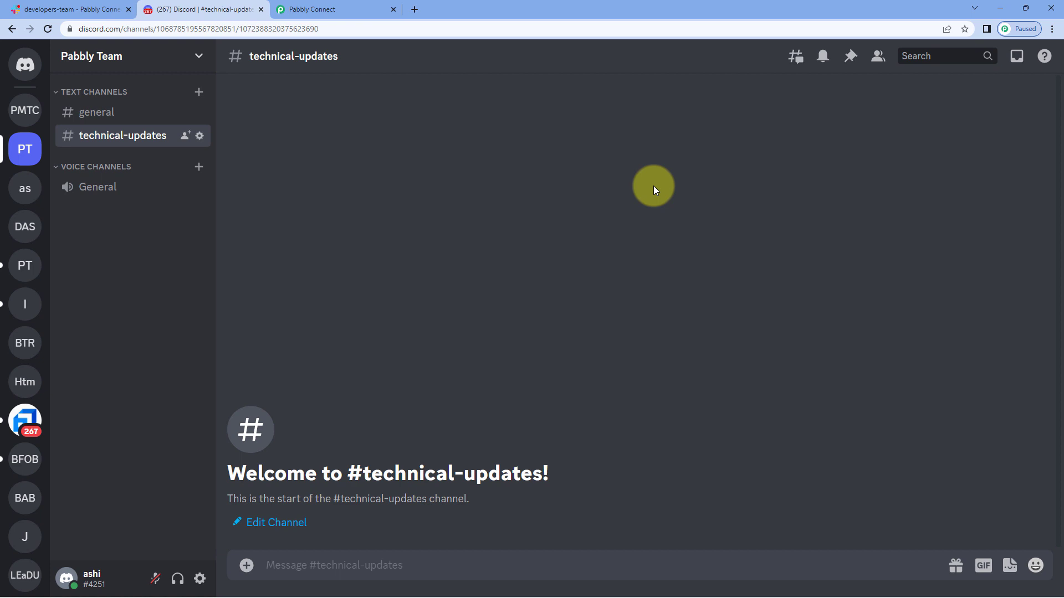
{"action": "left_click", "coordinate": [352, 5]}
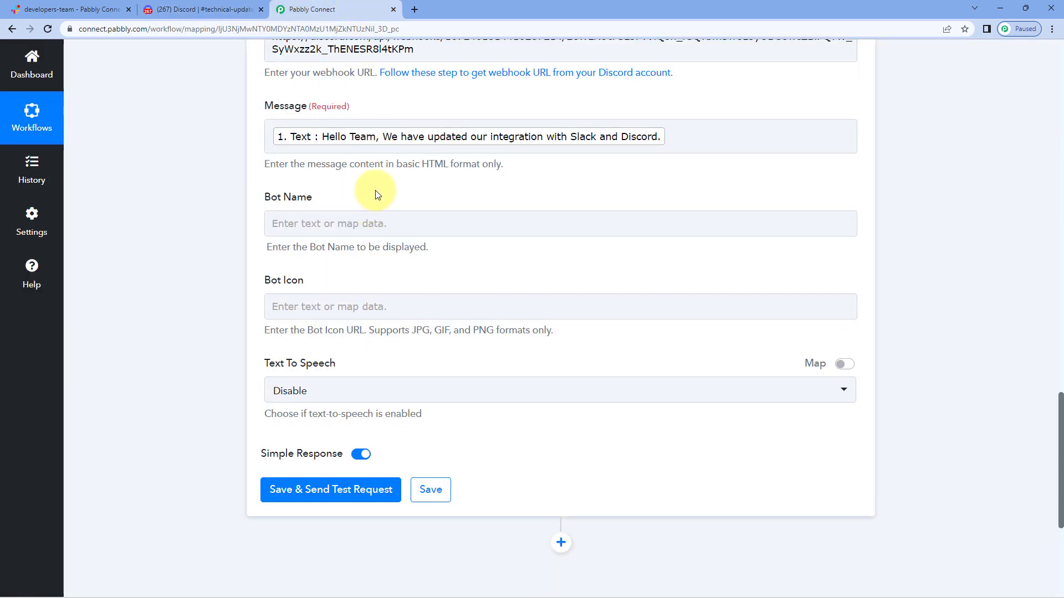
Enter Pabbly as the Bot Name of the Discord step
{"action": "scroll", "coordinate": [380, 190], "scroll_direction": "up", "scroll_amount": 1}
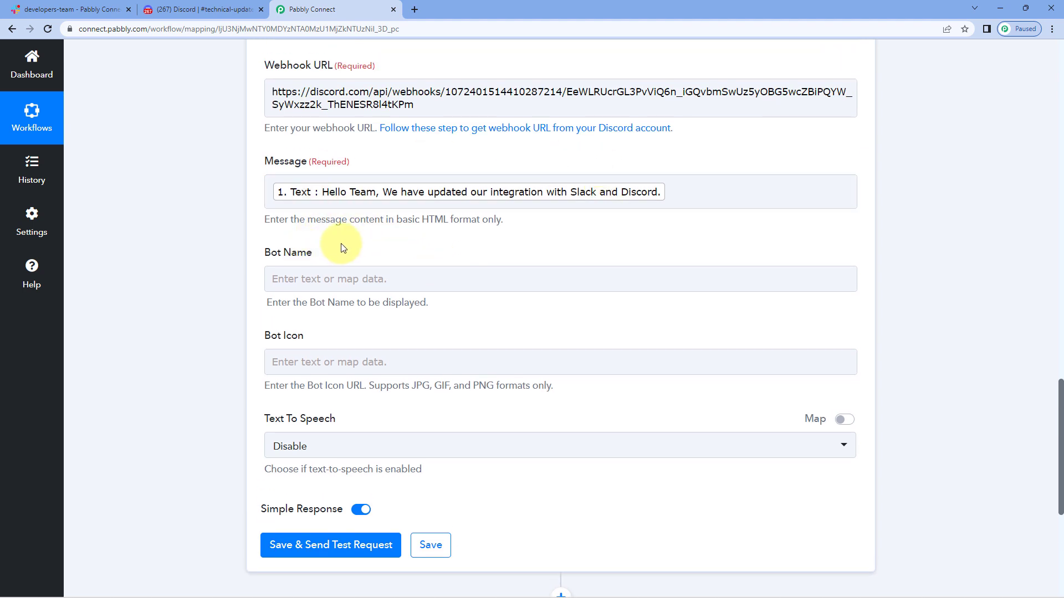
{"action": "left_click", "coordinate": [322, 287]}
{"action": "type", "text": "Pabbly"}
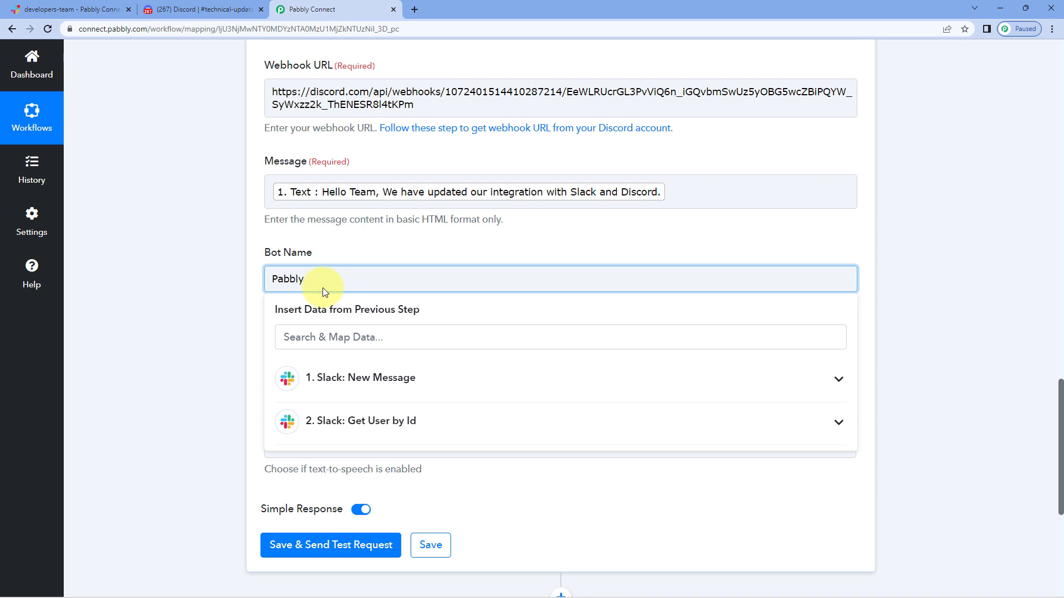
{"action": "left_click", "coordinate": [217, 266]}
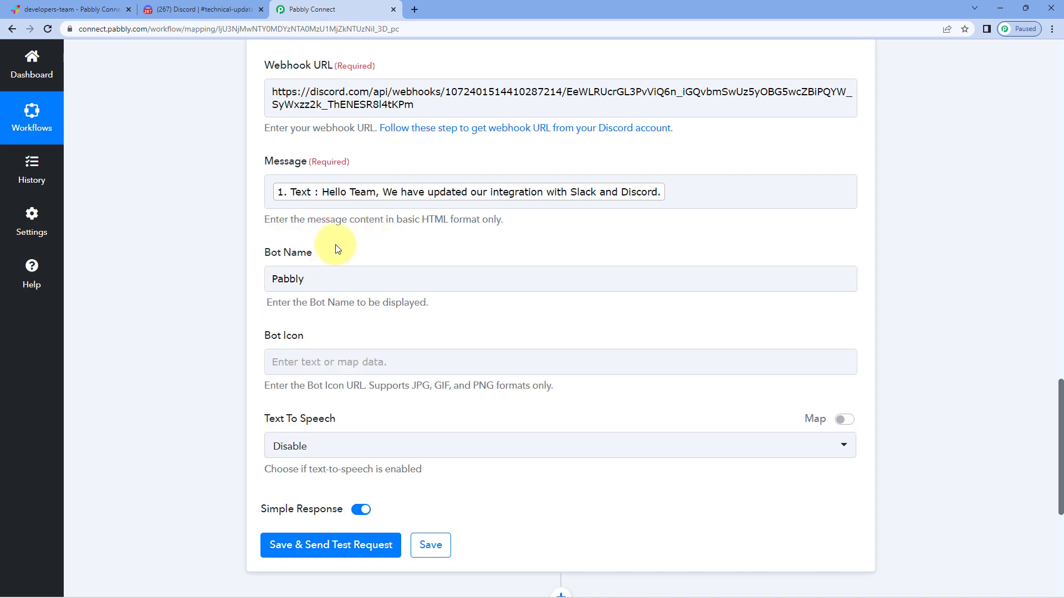
Clear the Bot Name of the Discord step
{"action": "left_click_drag", "start_coordinate": [380, 279], "coordinate": [254, 281]}
{"action": "key", "text": "BackSpace"}
{"action": "left_click", "coordinate": [196, 268]}
Examine the User Real Name in the Slack Get User by Id response and compare it with the message sender in Slack's developers-team channel
{"action": "scroll", "coordinate": [214, 268], "scroll_direction": "up", "scroll_amount": 8}
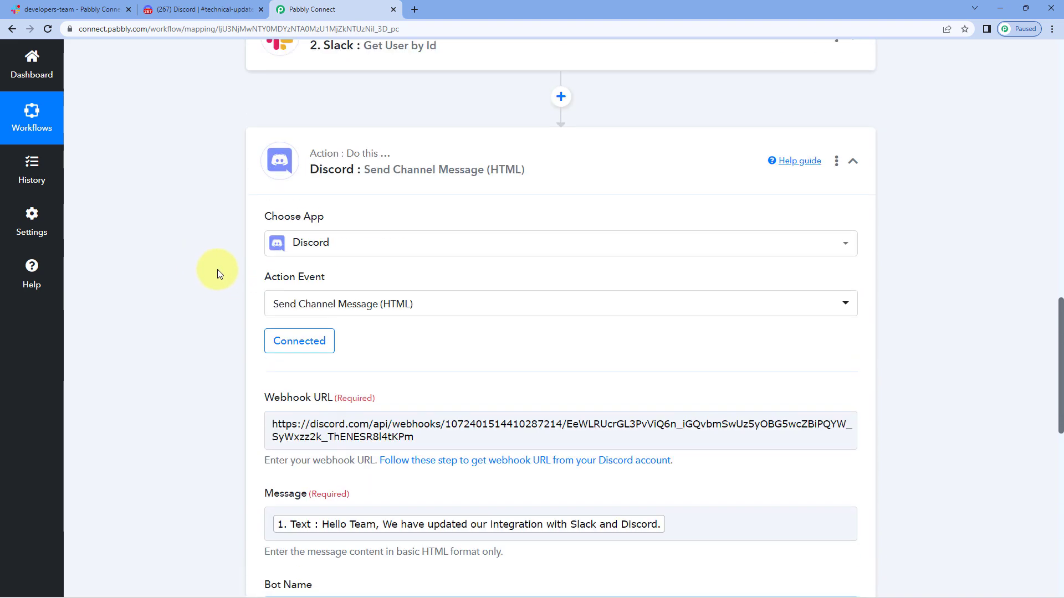
{"action": "scroll", "coordinate": [231, 291], "scroll_direction": "up", "scroll_amount": 3}
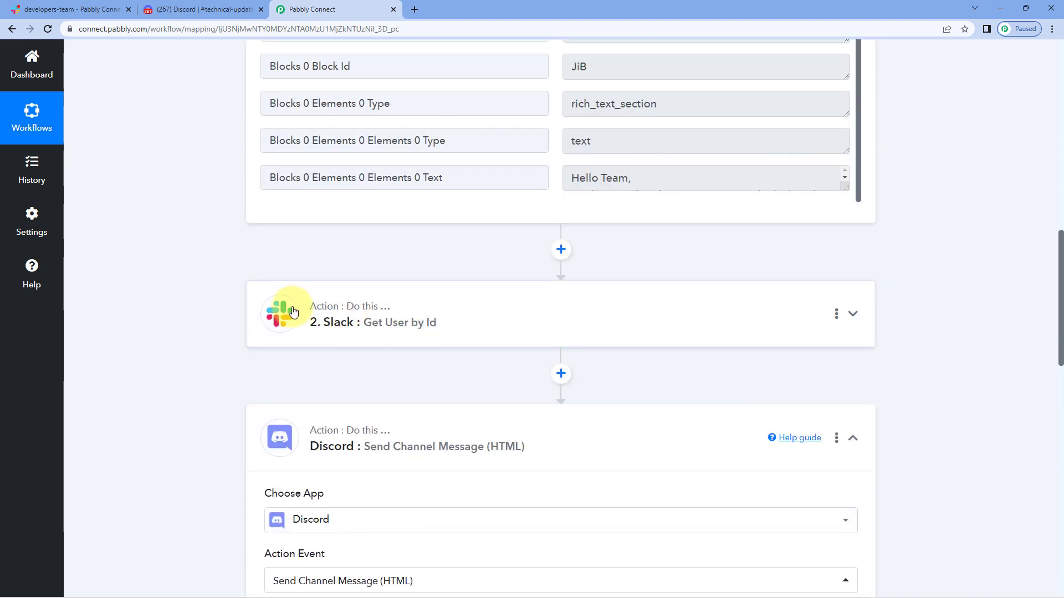
{"action": "left_click", "coordinate": [438, 303]}
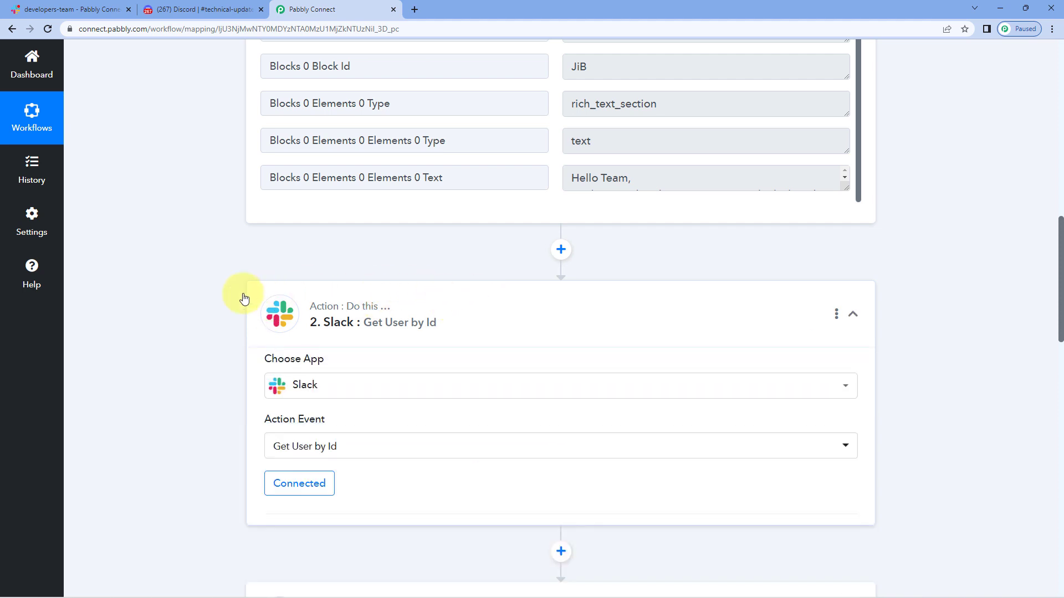
{"action": "scroll", "coordinate": [222, 292], "scroll_direction": "down", "scroll_amount": 2}
{"action": "scroll", "coordinate": [432, 228], "scroll_direction": "down", "scroll_amount": 1}
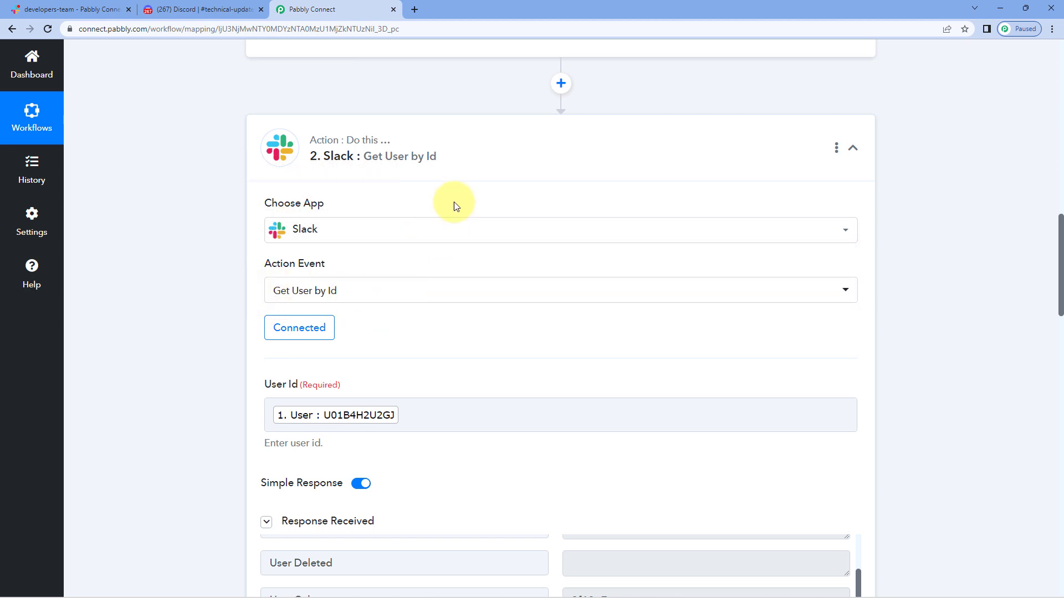
{"action": "scroll", "coordinate": [473, 225], "scroll_direction": "down", "scroll_amount": 5}
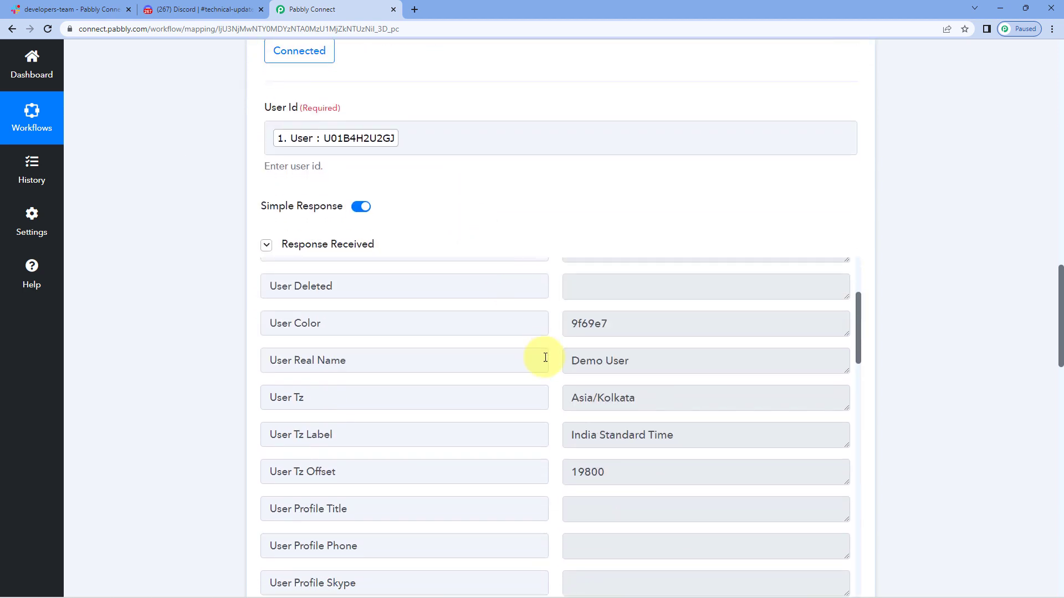
{"action": "left_click_drag", "start_coordinate": [647, 361], "coordinate": [565, 358]}
{"action": "key", "text": "ctrl+1"}
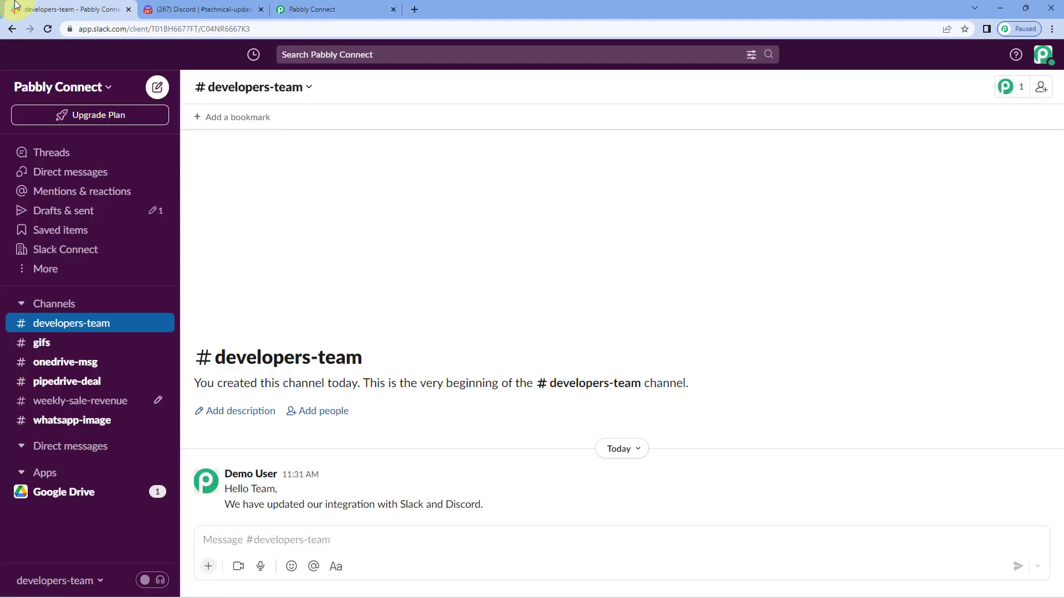
{"action": "left_click", "coordinate": [297, 8]}
{"action": "left_click", "coordinate": [408, 218]}
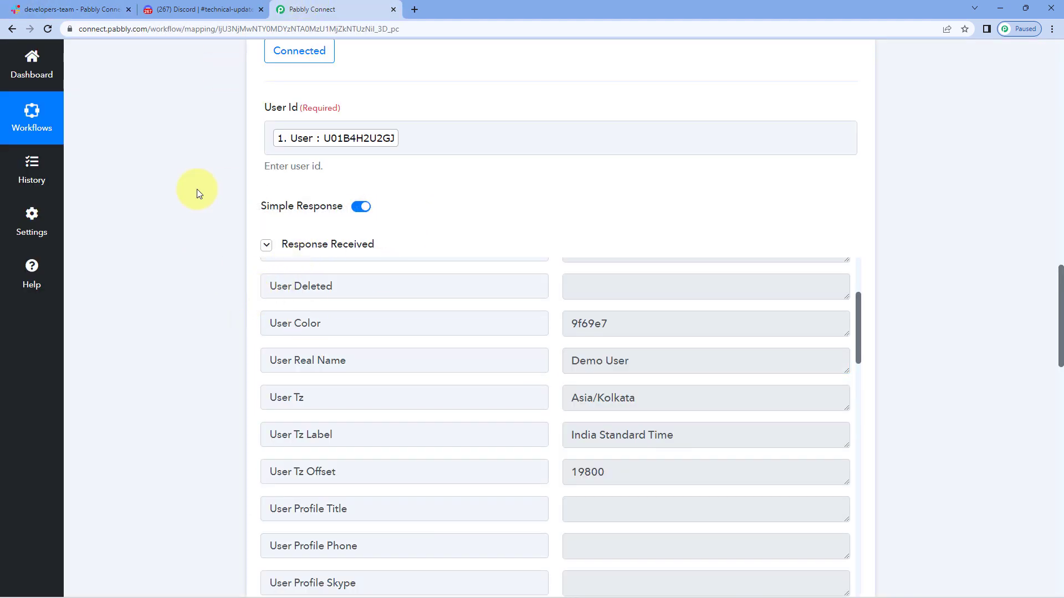
{"action": "left_click", "coordinate": [198, 16]}
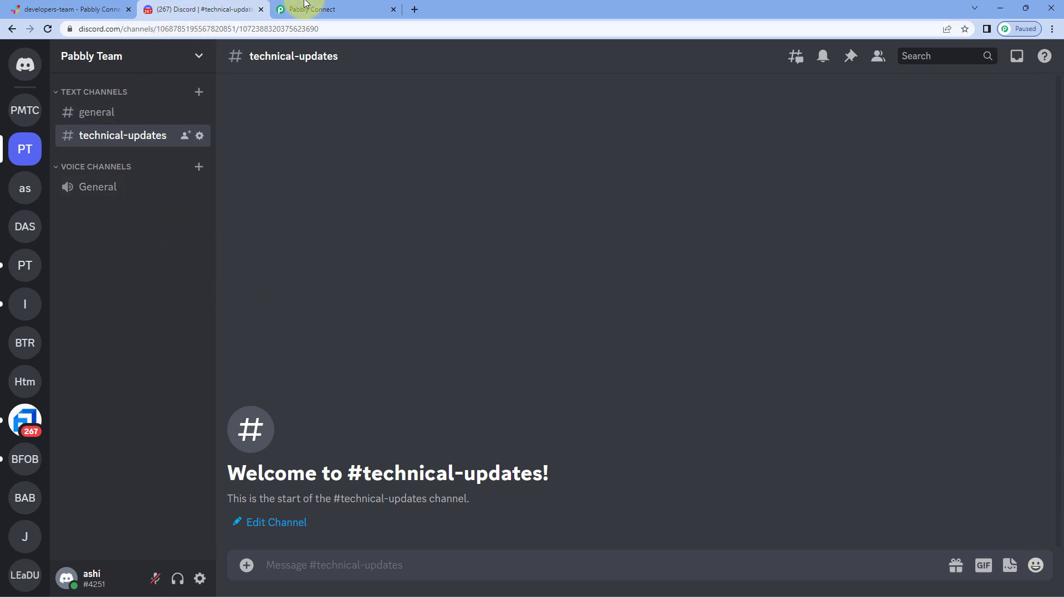
{"action": "left_click", "coordinate": [283, 9]}
{"action": "scroll", "coordinate": [185, 270], "scroll_direction": "down", "scroll_amount": 2}
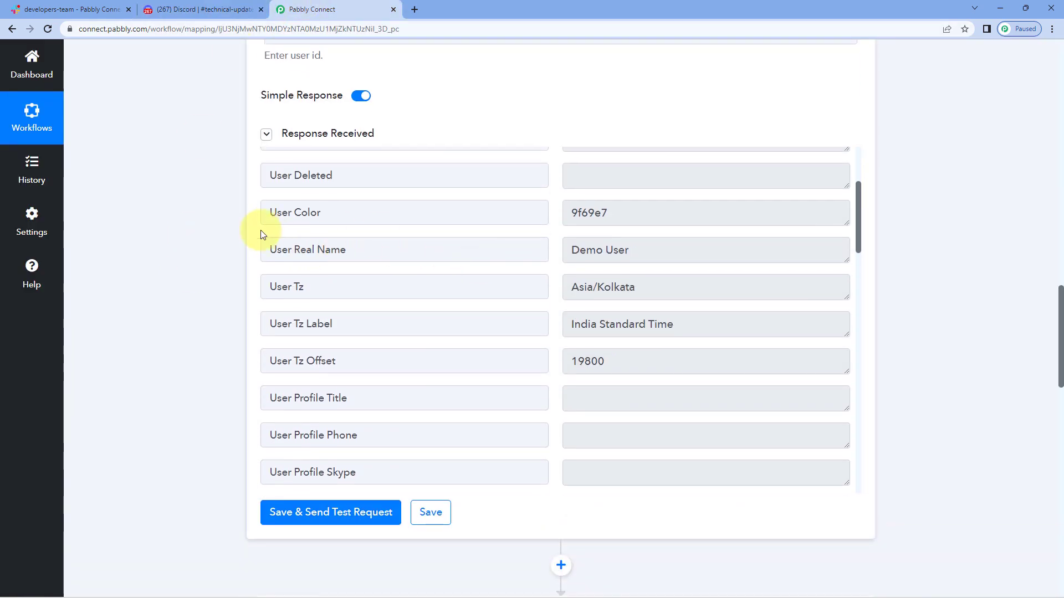
{"action": "scroll", "coordinate": [244, 238], "scroll_direction": "up", "scroll_amount": 2}
Map the Discord step's Bot Name to the User Real Name value from the Slack Get User by Id step
{"action": "scroll", "coordinate": [218, 245], "scroll_direction": "down", "scroll_amount": 15}
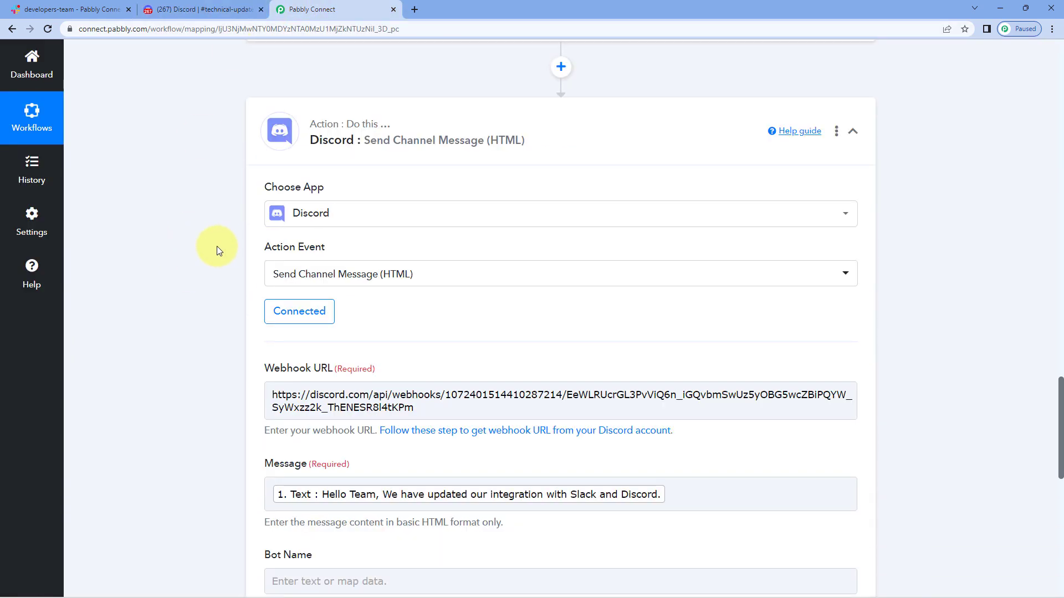
{"action": "scroll", "coordinate": [217, 246], "scroll_direction": "down", "scroll_amount": 4}
{"action": "left_click", "coordinate": [298, 138]}
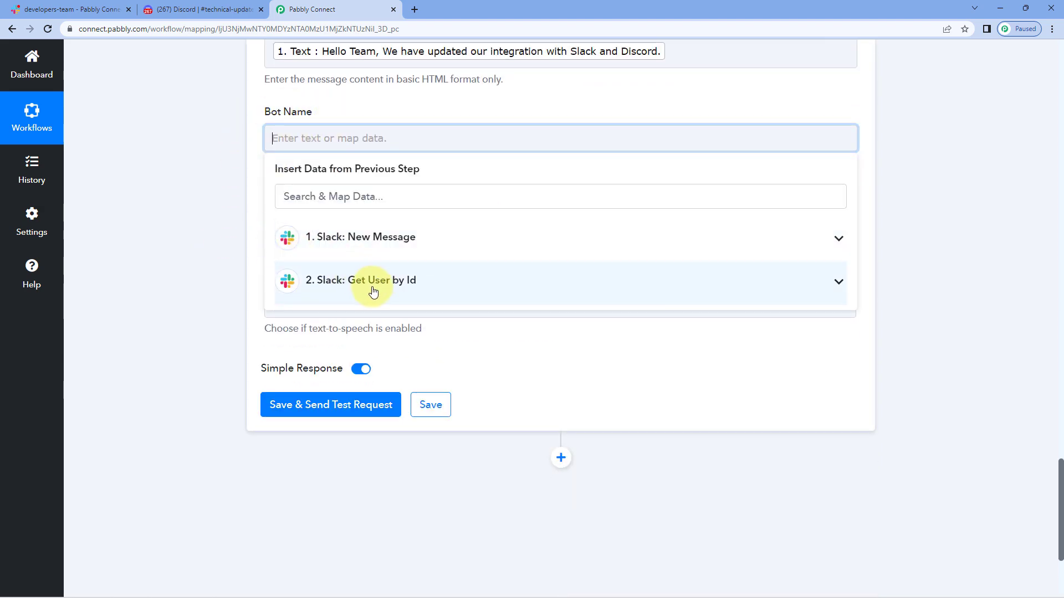
{"action": "left_click", "coordinate": [387, 282]}
{"action": "scroll", "coordinate": [387, 354], "scroll_direction": "down", "scroll_amount": 2}
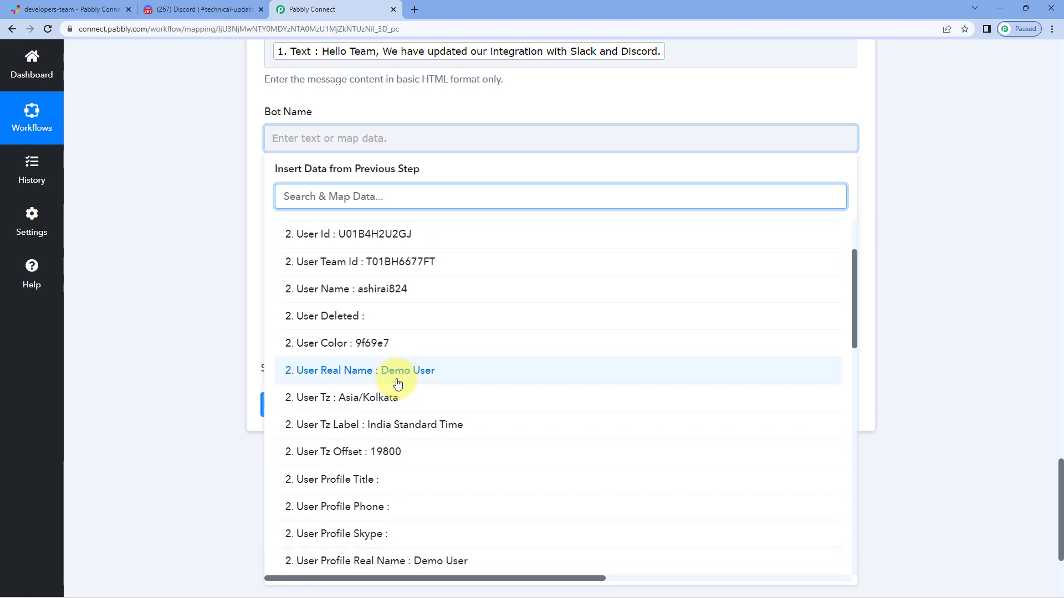
{"action": "left_click", "coordinate": [388, 378]}
{"action": "scroll", "coordinate": [352, 240], "scroll_direction": "up", "scroll_amount": 2}
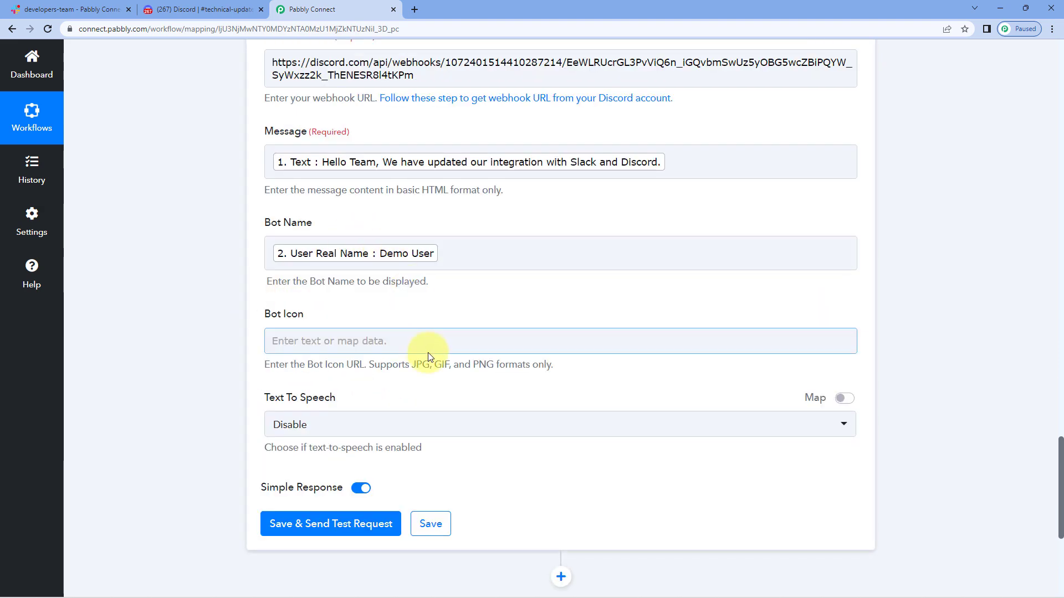
Compare Slack's developers-team channel with Discord's technical-updates channel, and return to Pabbly Connect
{"action": "key", "text": "ctrl+1"}
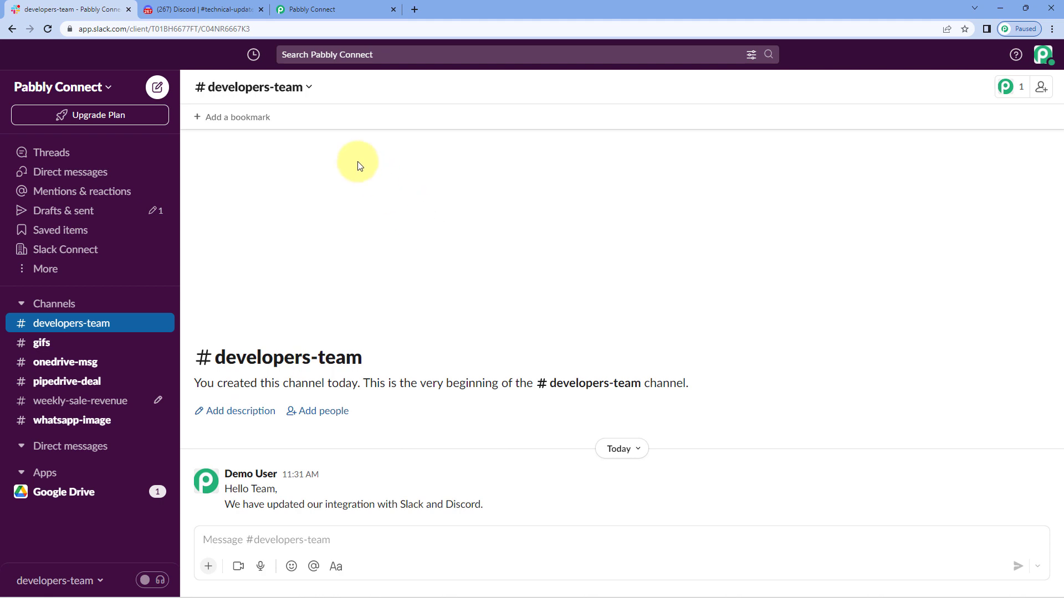
{"action": "left_click", "coordinate": [239, 11]}
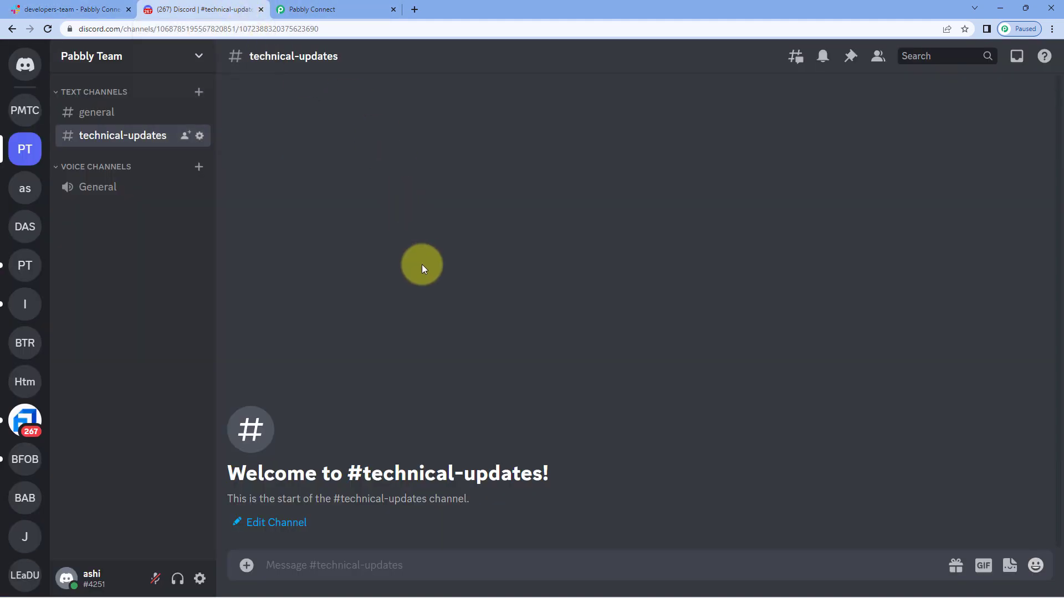
{"action": "left_click", "coordinate": [331, 11]}
Save the Discord step with Text To Speech left at Disable and send its test request
{"action": "scroll", "coordinate": [288, 161], "scroll_direction": "down", "scroll_amount": 1}
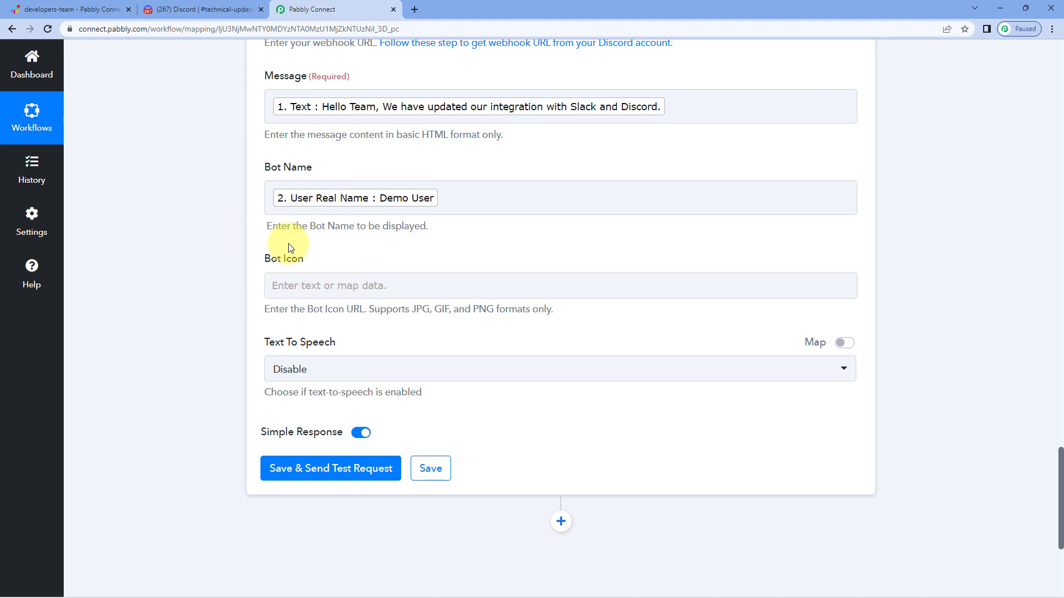
{"action": "scroll", "coordinate": [380, 357], "scroll_direction": "down", "scroll_amount": 2}
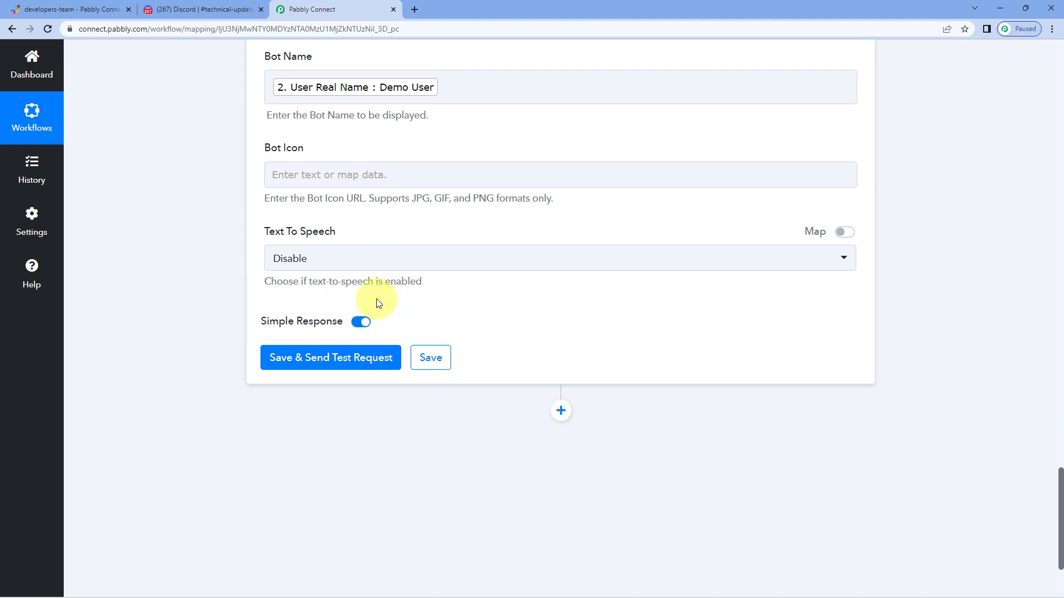
{"action": "left_click", "coordinate": [374, 261]}
{"action": "left_click", "coordinate": [304, 322]}
{"action": "left_click", "coordinate": [349, 359]}
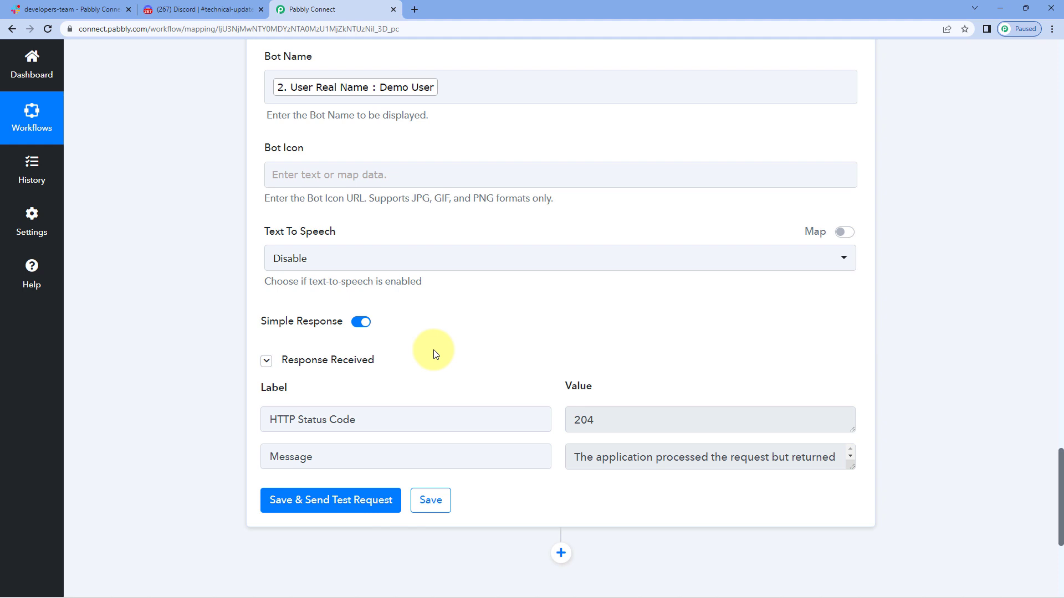
Check the Discord step's mapped fields and examine the test message in Discord's technical-updates channel
{"action": "scroll", "coordinate": [435, 354], "scroll_direction": "up", "scroll_amount": 5}
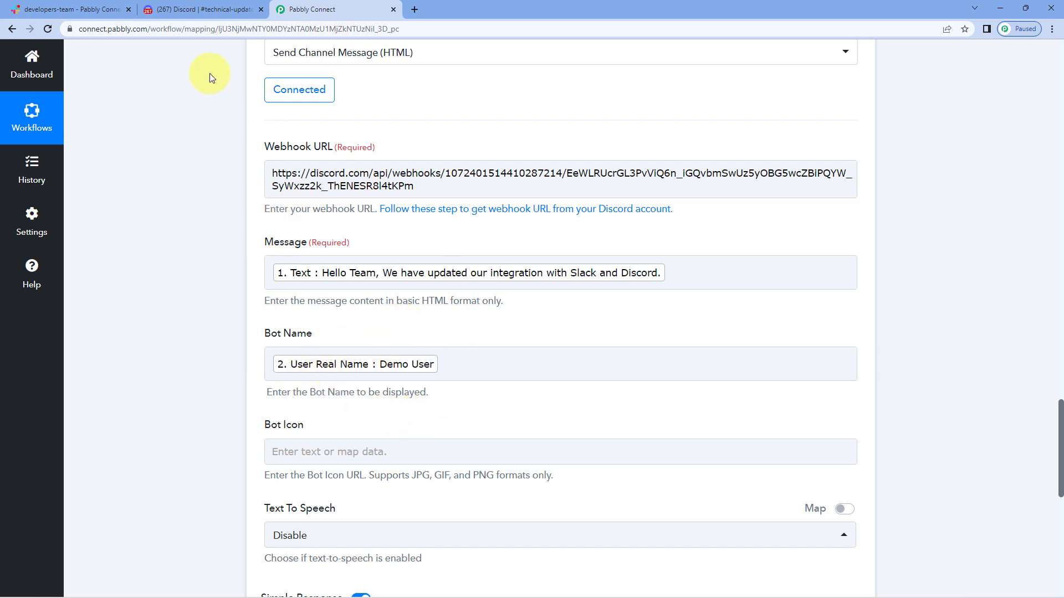
{"action": "left_click", "coordinate": [197, 11]}
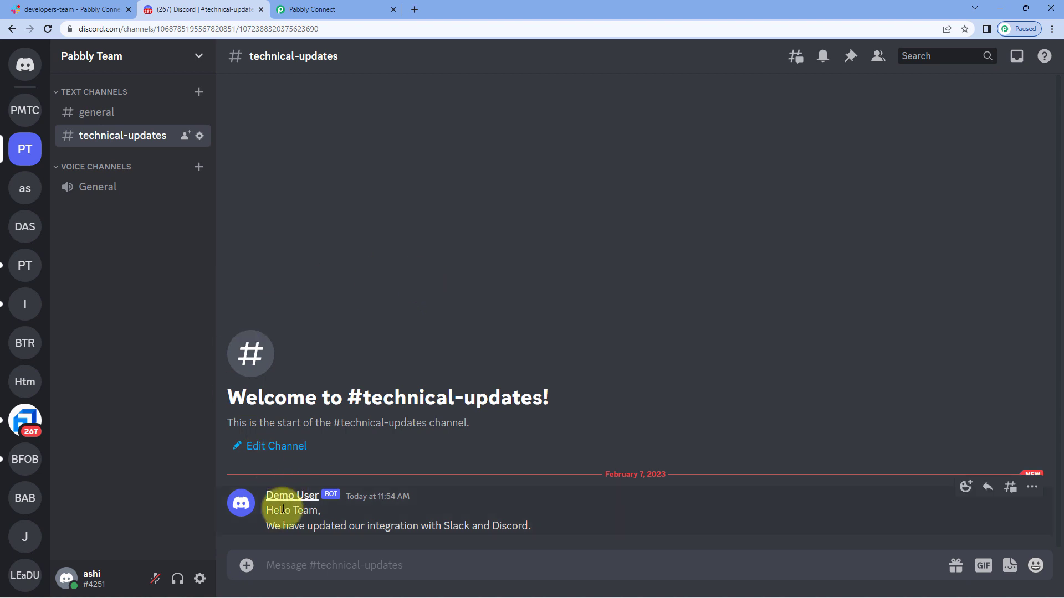
{"action": "left_click_drag", "start_coordinate": [268, 505], "coordinate": [533, 526]}
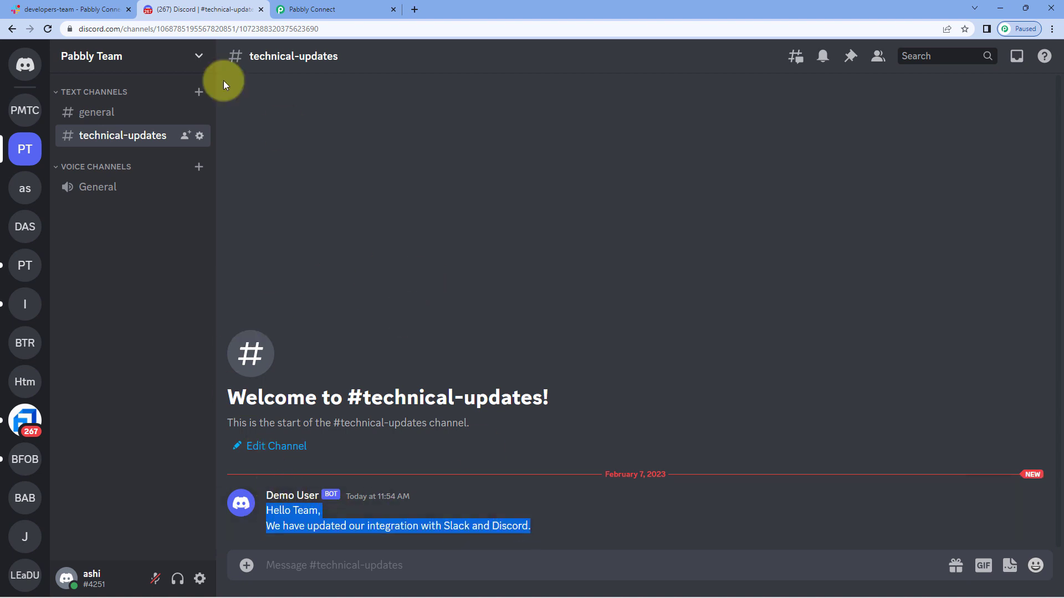
Compare the sender name and message text in Slack's developers-team channel with the test message in Discord's technical-updates channel
{"action": "left_click", "coordinate": [30, 10]}
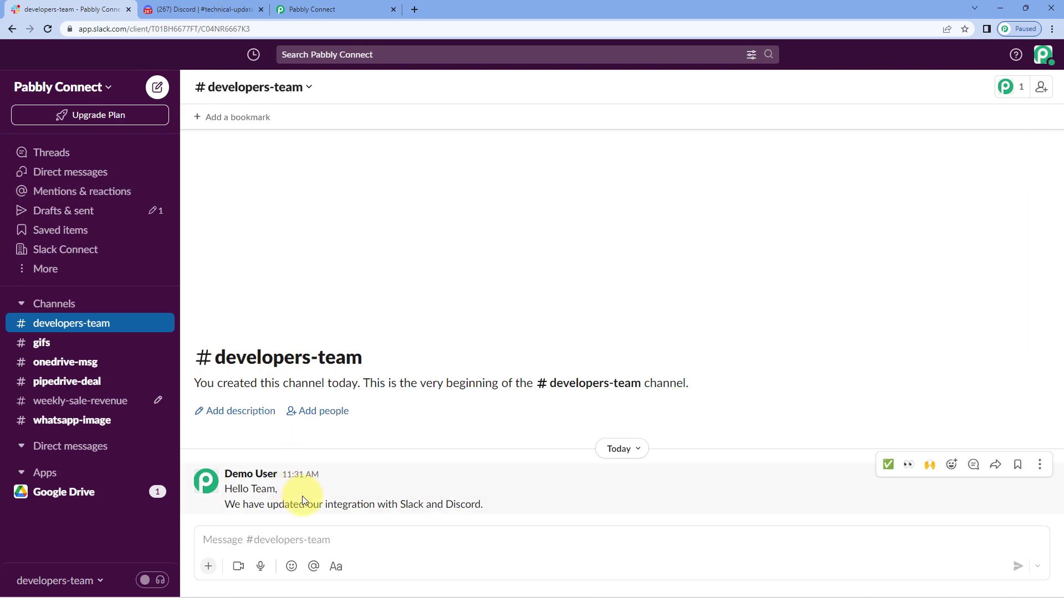
{"action": "left_click", "coordinate": [217, 11]}
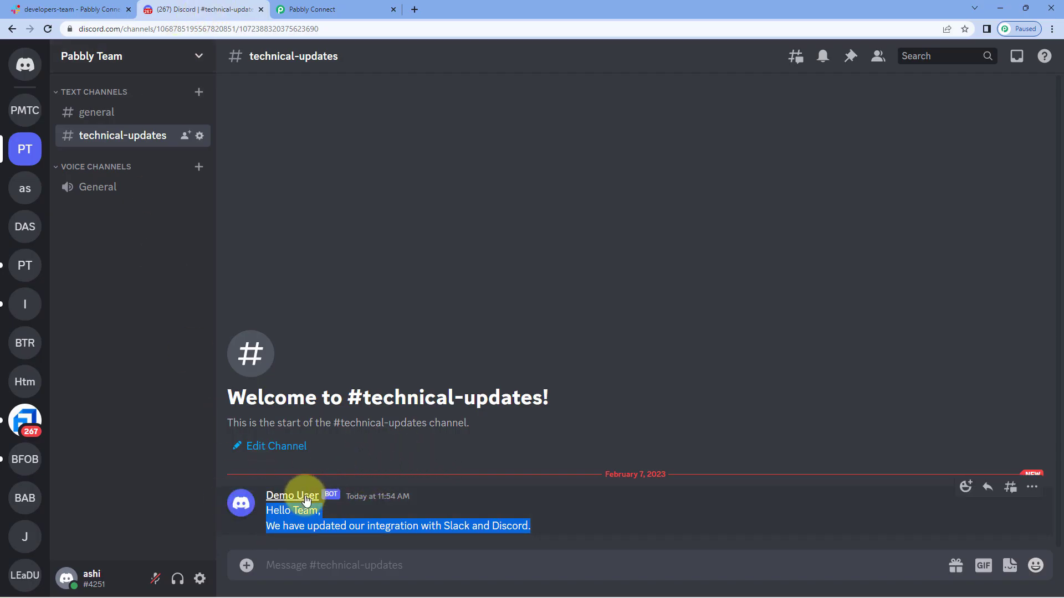
{"action": "left_click_drag", "start_coordinate": [259, 496], "coordinate": [319, 496]}
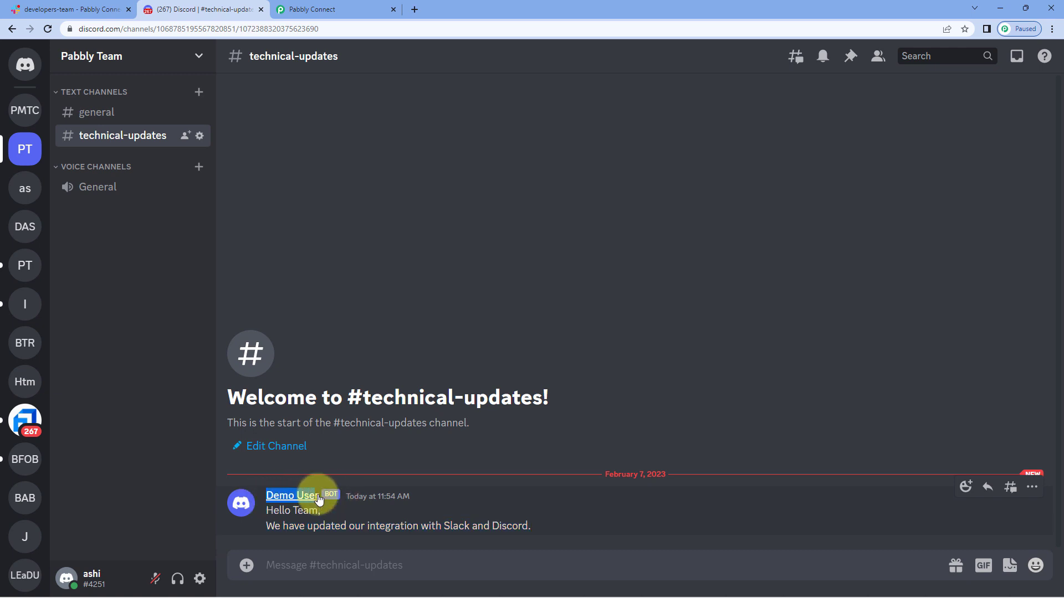
{"action": "left_click", "coordinate": [72, 10]}
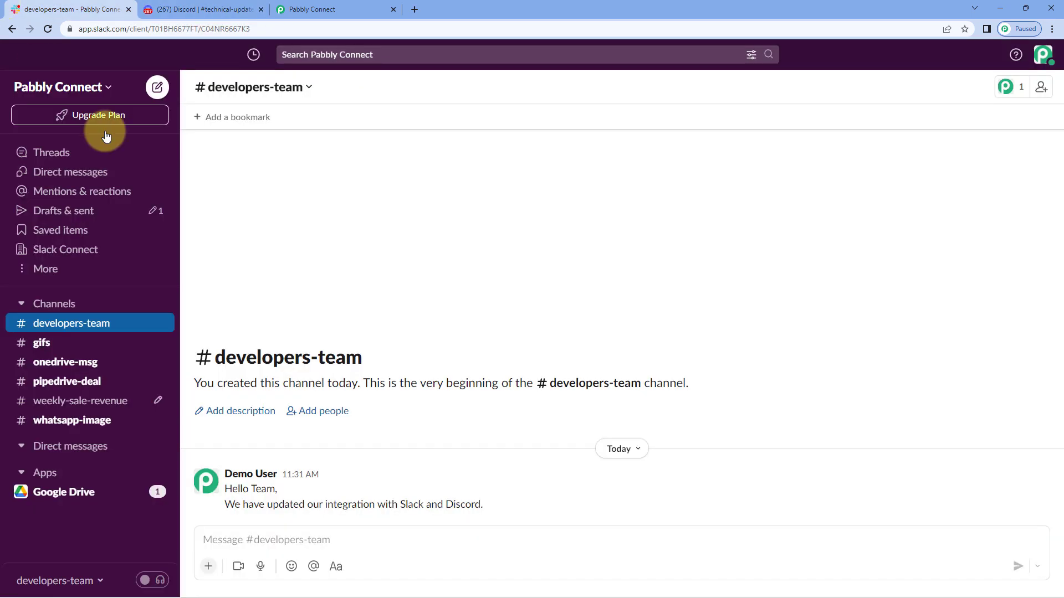
{"action": "left_click", "coordinate": [252, 475]}
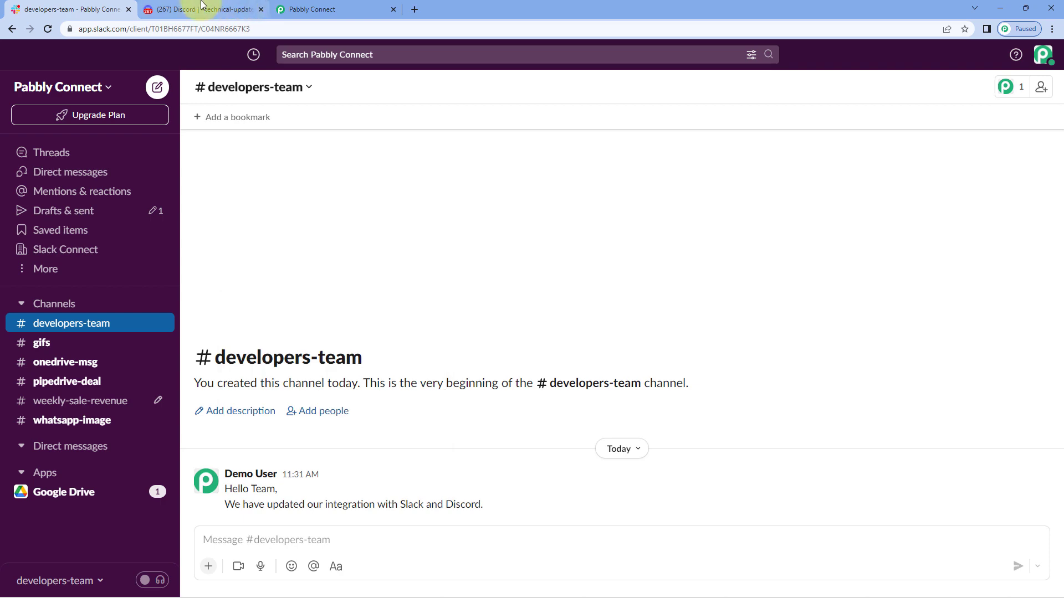
{"action": "left_click", "coordinate": [197, 10]}
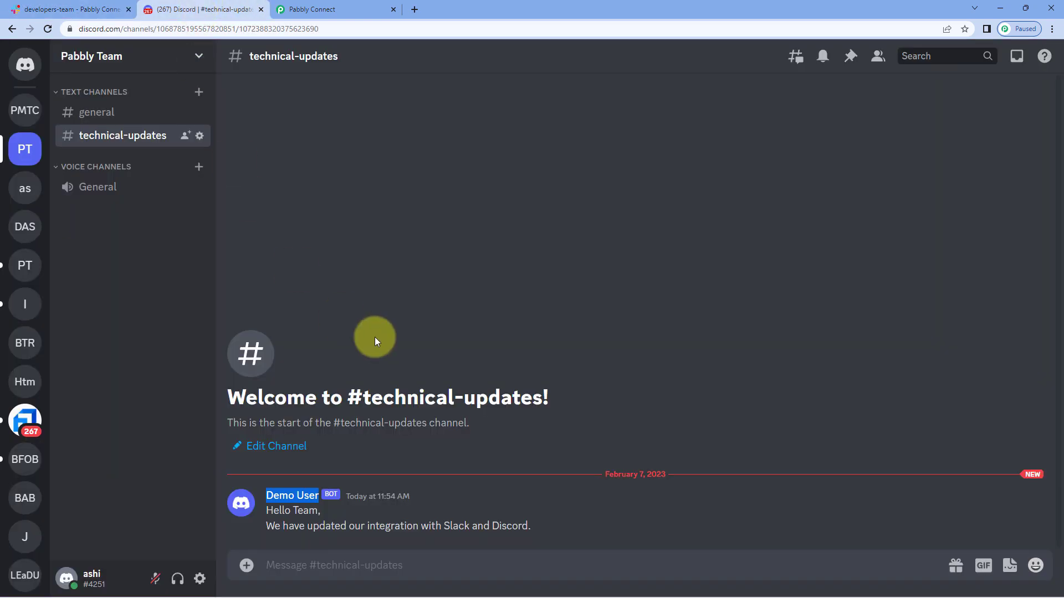
Return to Pabbly Connect, collapse the Slack to Discord workflow's trigger and action steps, and review the overall sequence
{"action": "left_click", "coordinate": [340, 16]}
{"action": "scroll", "coordinate": [851, 305], "scroll_direction": "up", "scroll_amount": 15}
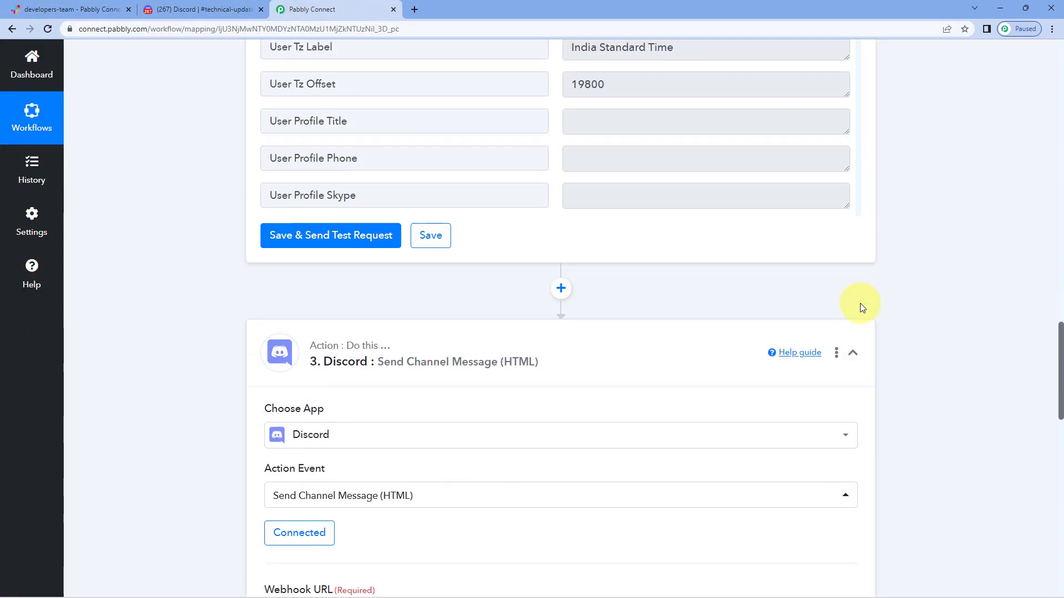
{"action": "scroll", "coordinate": [862, 222], "scroll_direction": "up", "scroll_amount": 12}
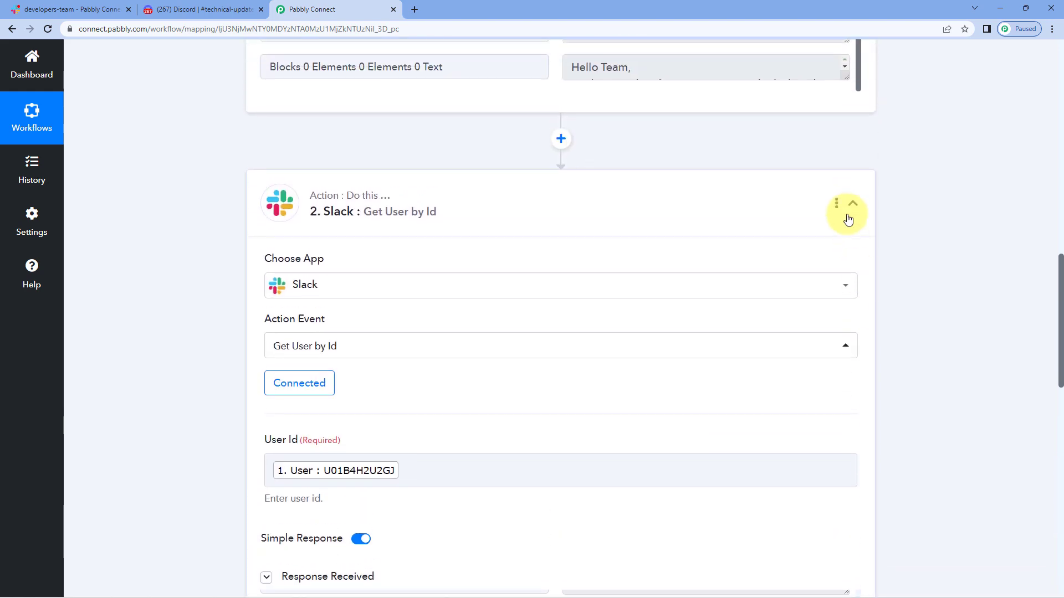
{"action": "scroll", "coordinate": [864, 210], "scroll_direction": "up", "scroll_amount": 6}
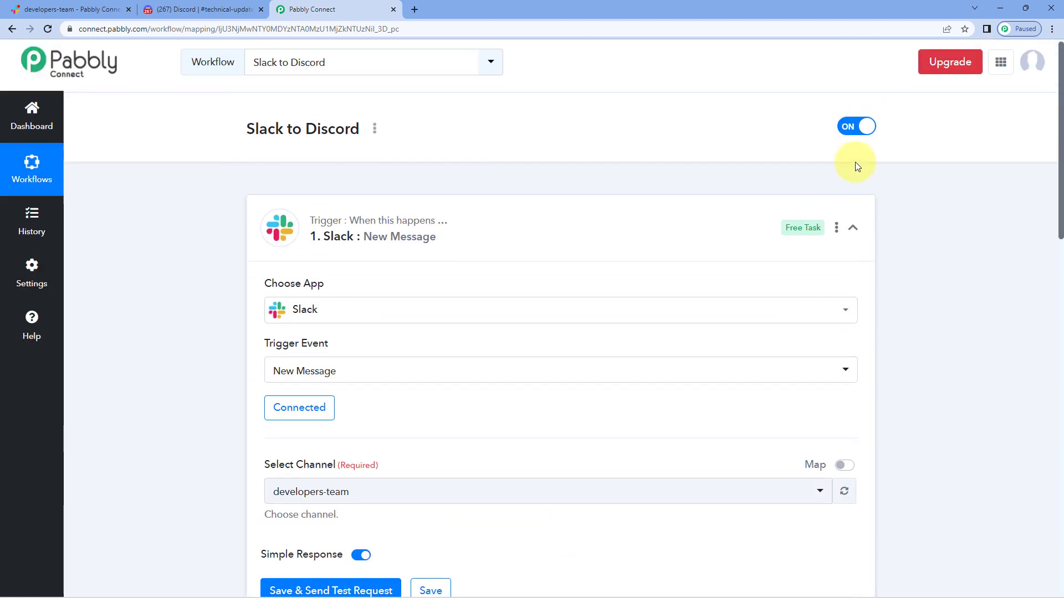
{"action": "left_click", "coordinate": [854, 230]}
{"action": "scroll", "coordinate": [98, 214], "scroll_direction": "down", "scroll_amount": 1}
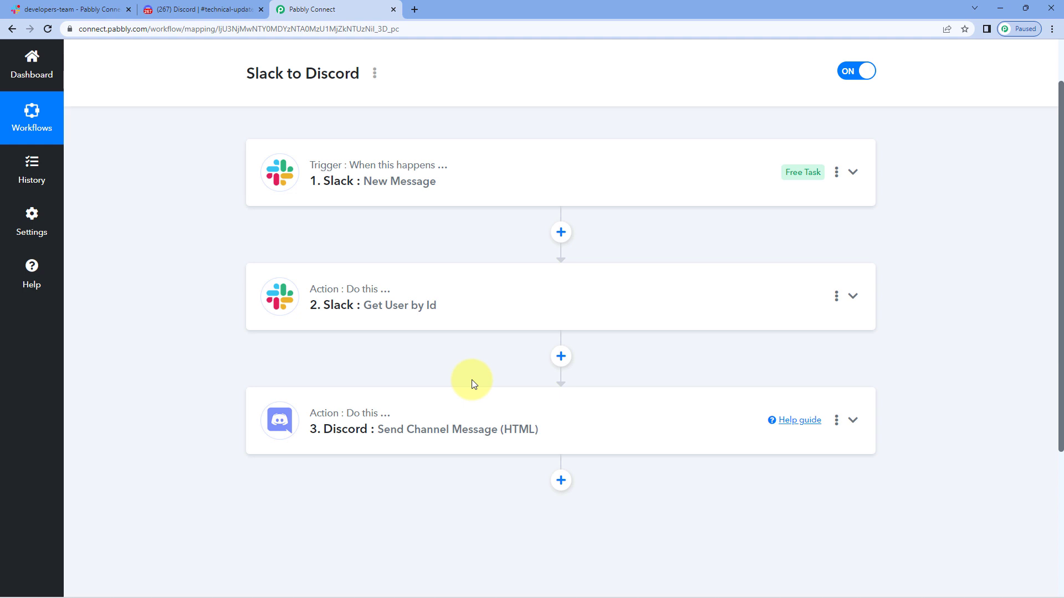
{"action": "scroll", "coordinate": [471, 380], "scroll_direction": "up", "scroll_amount": 1}
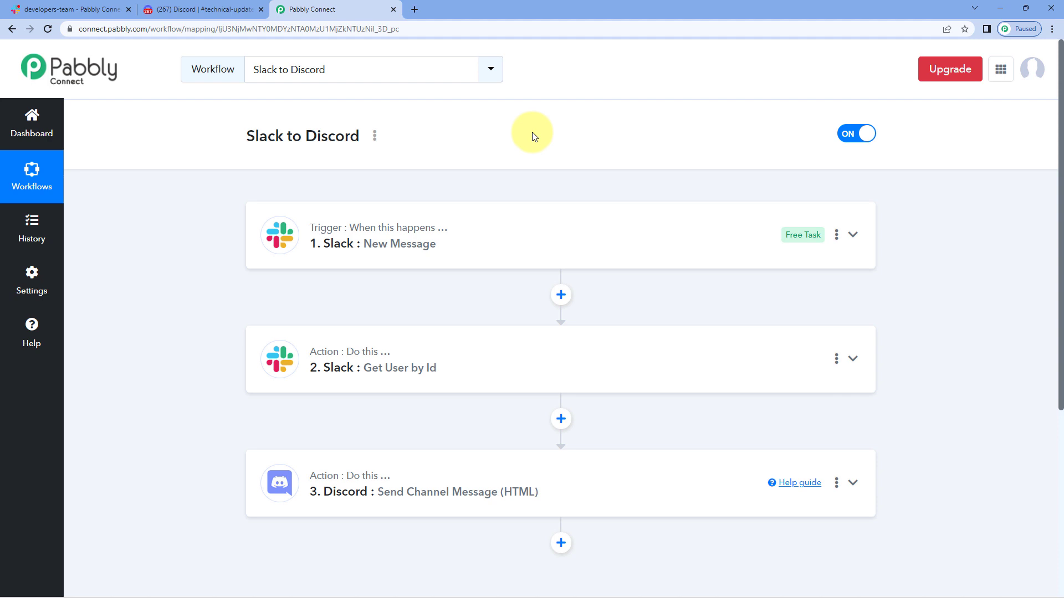
Switch to Slack and send "We are just testing this automation." in the developers-team channel
{"action": "left_click", "coordinate": [65, 9]}
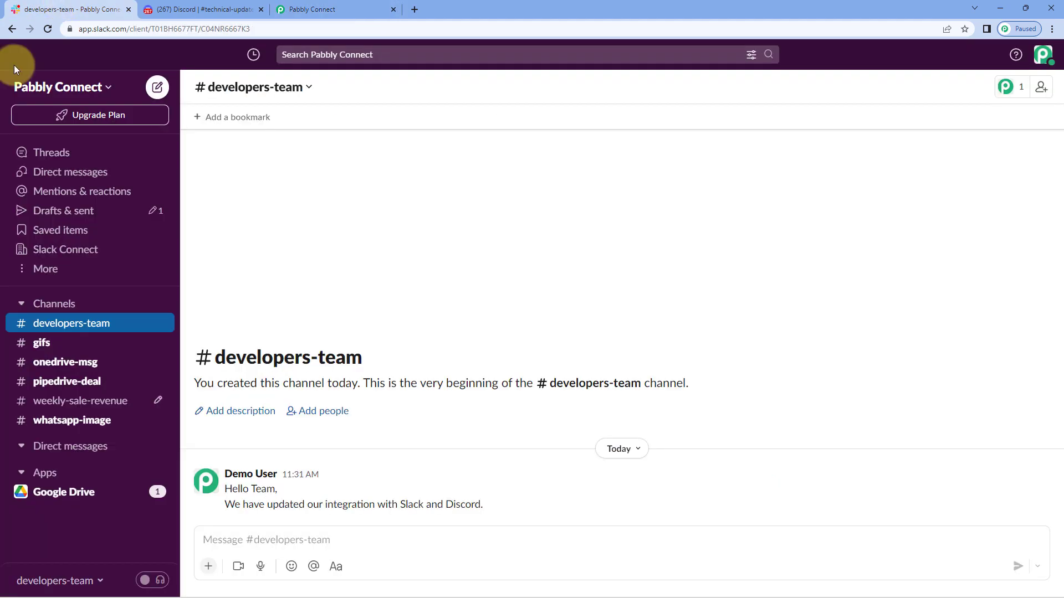
{"action": "left_click", "coordinate": [265, 544]}
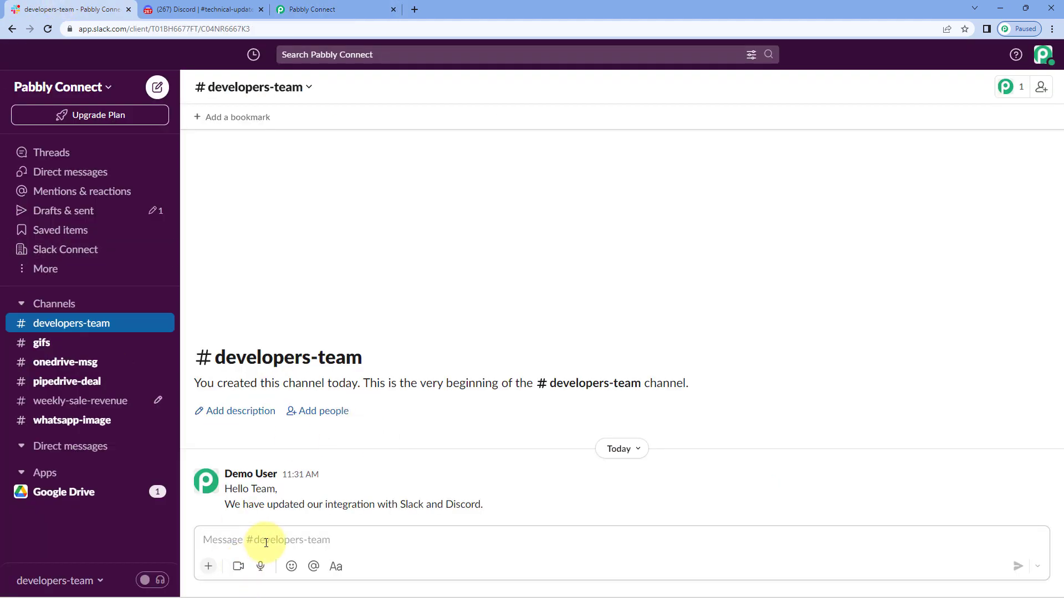
{"action": "type", "text": "We are "}
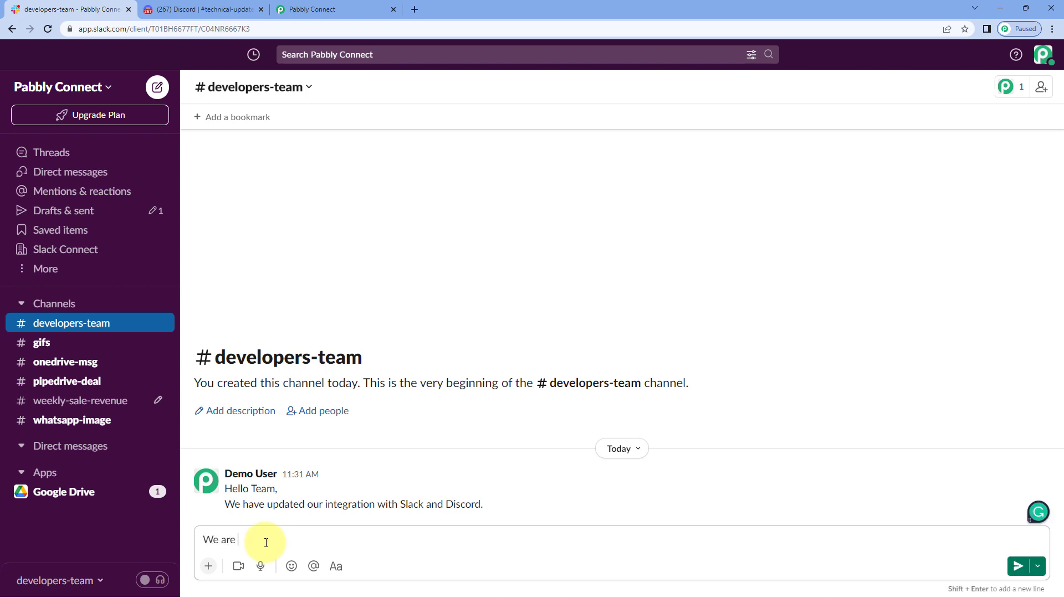
{"action": "type", "text": "just testing thsi aut"}
{"action": "key", "text": "BackSpace"}
{"action": "key", "text": "BackSpace"}
{"action": "key", "text": "BackSpace"}
{"action": "key", "text": "BackSpace"}
{"action": "key", "text": "BackSpace"}
{"action": "type", "text": "is automa"}
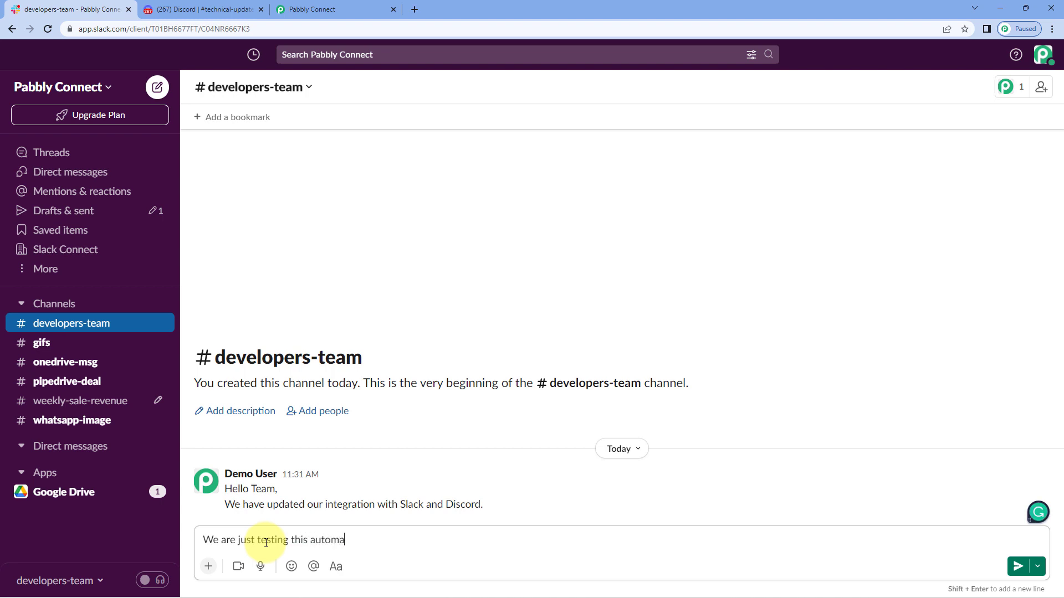
{"action": "type", "text": "tion."}
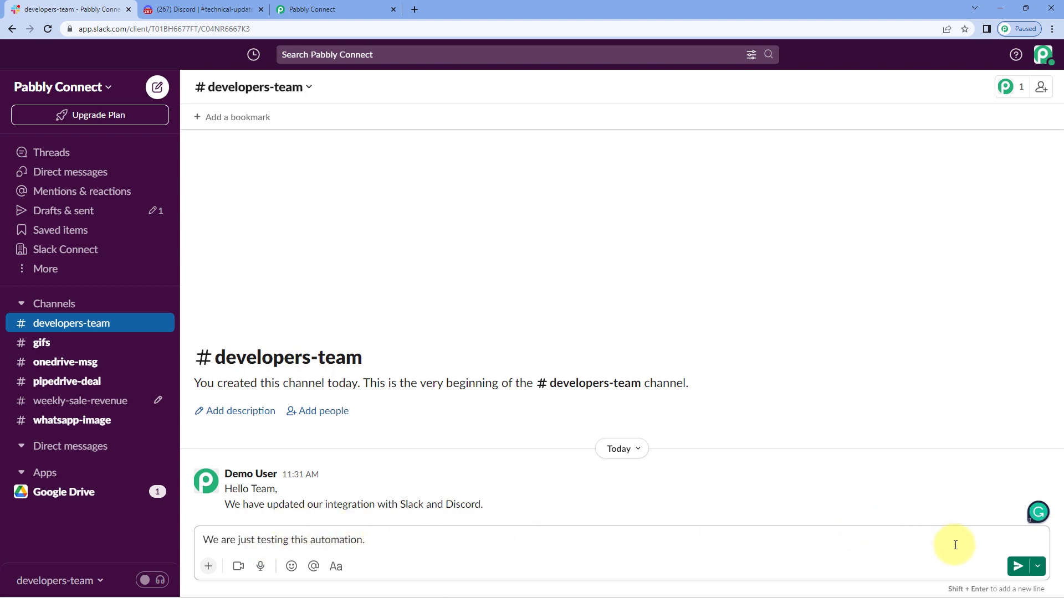
{"action": "left_click", "coordinate": [1018, 565]}
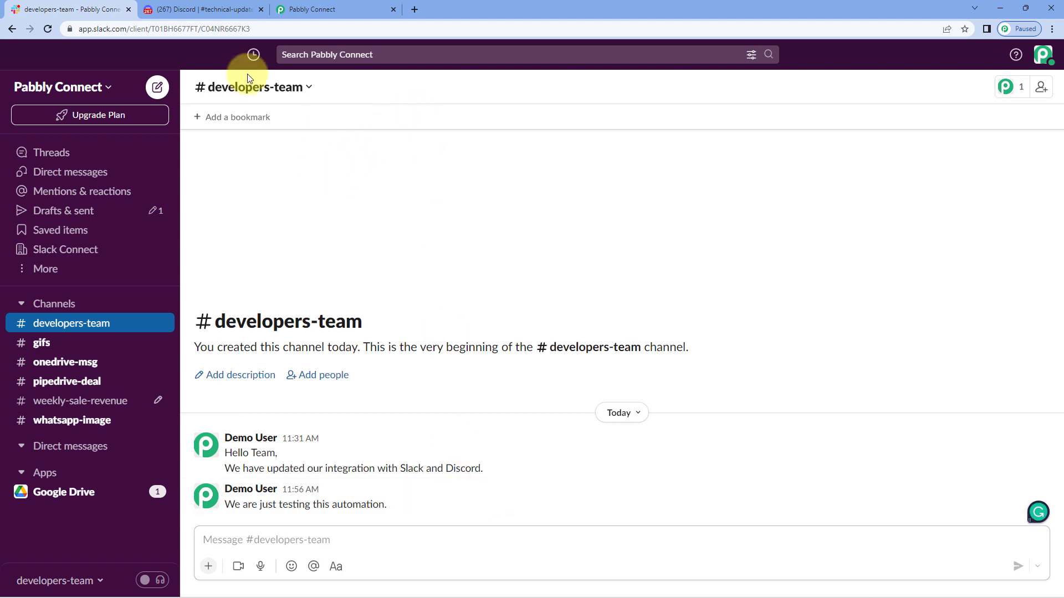
Check Discord's technical-updates channel for the newly sent Slack message, compare it with the original, and return to Pabbly Connect
{"action": "left_click", "coordinate": [216, 8]}
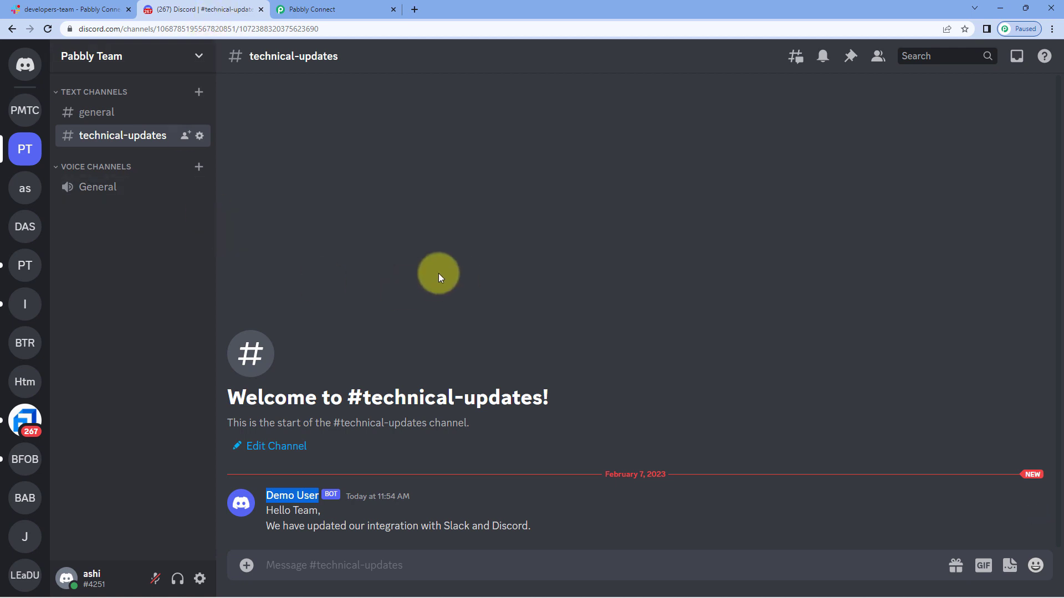
{"action": "left_click", "coordinate": [354, 8]}
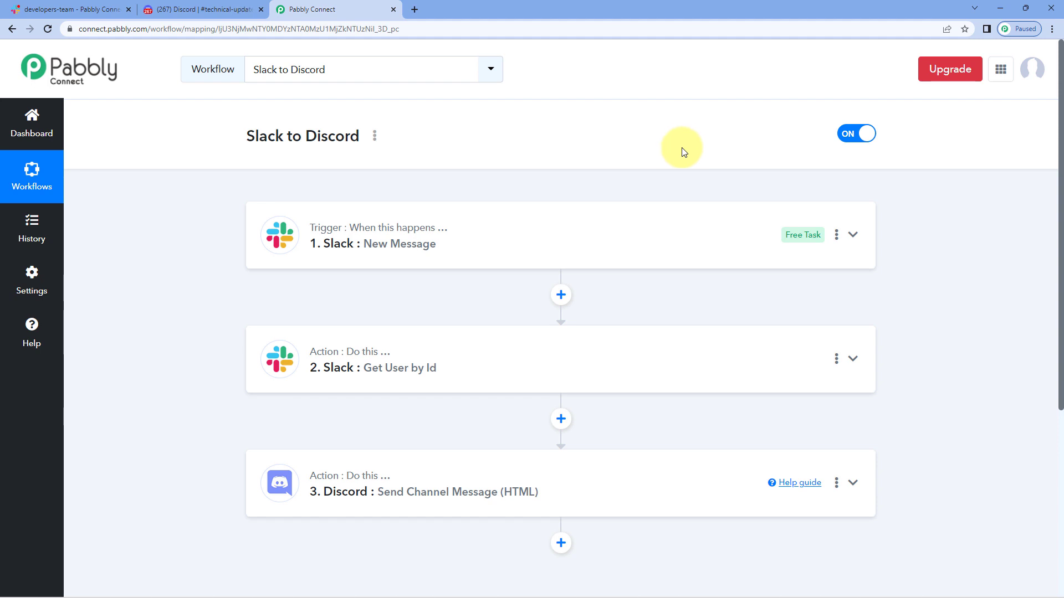
{"action": "left_click", "coordinate": [209, 9]}
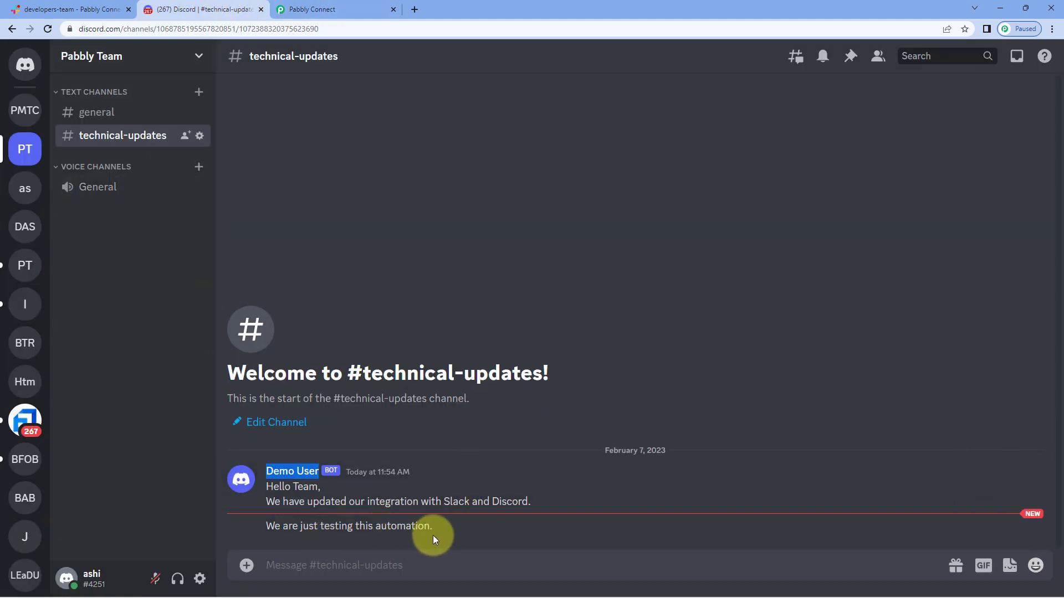
{"action": "left_click", "coordinate": [67, 9]}
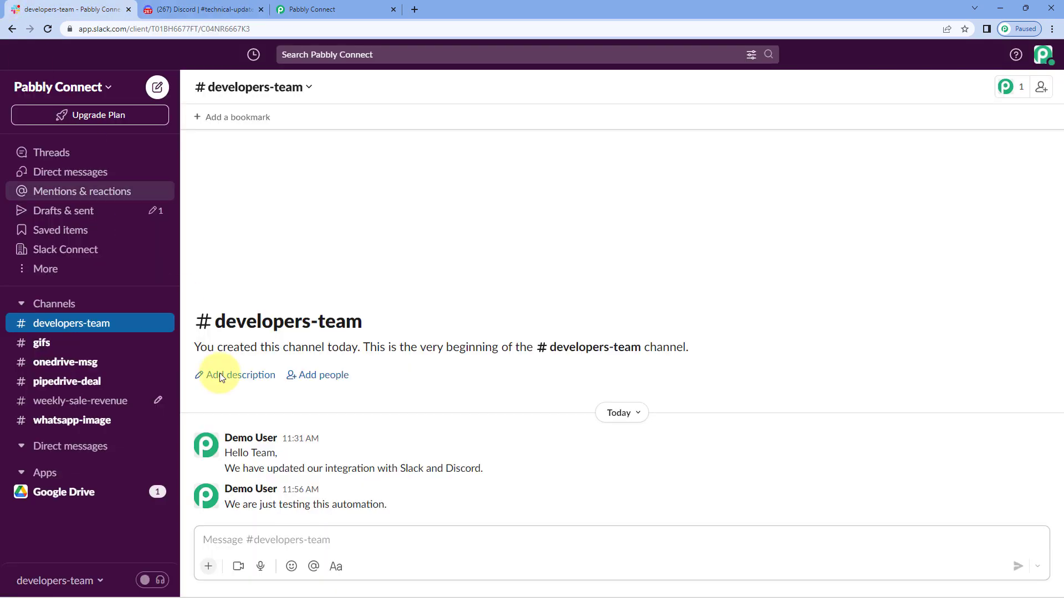
{"action": "left_click", "coordinate": [221, 7]}
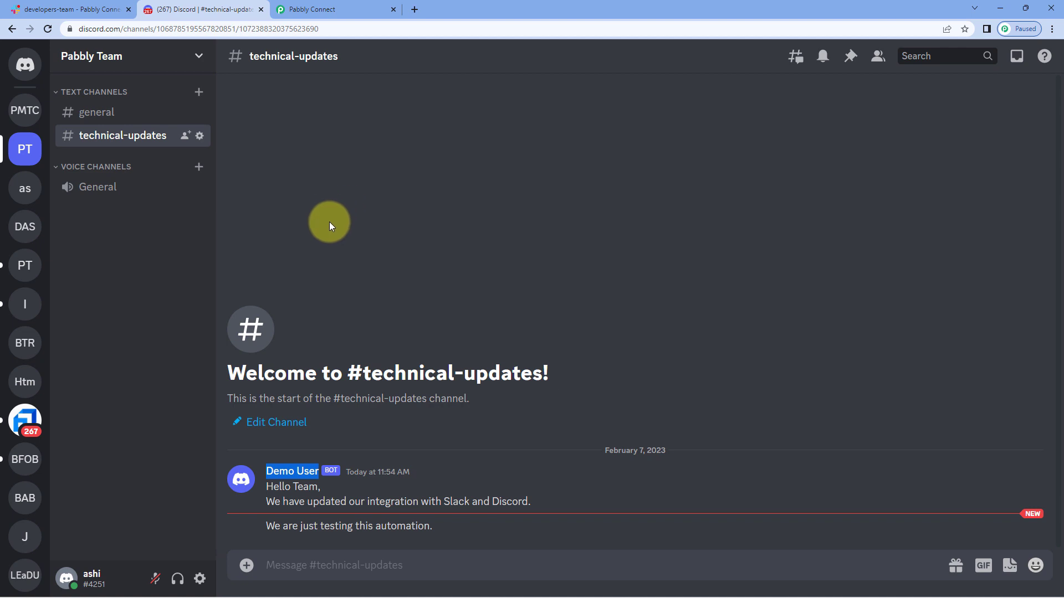
{"action": "left_click", "coordinate": [361, 9]}
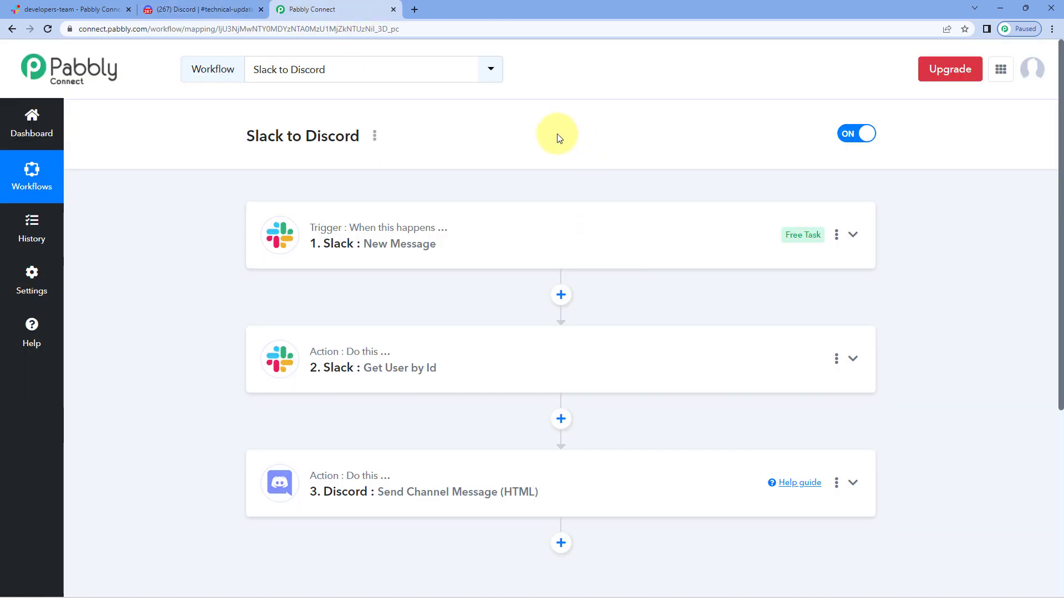